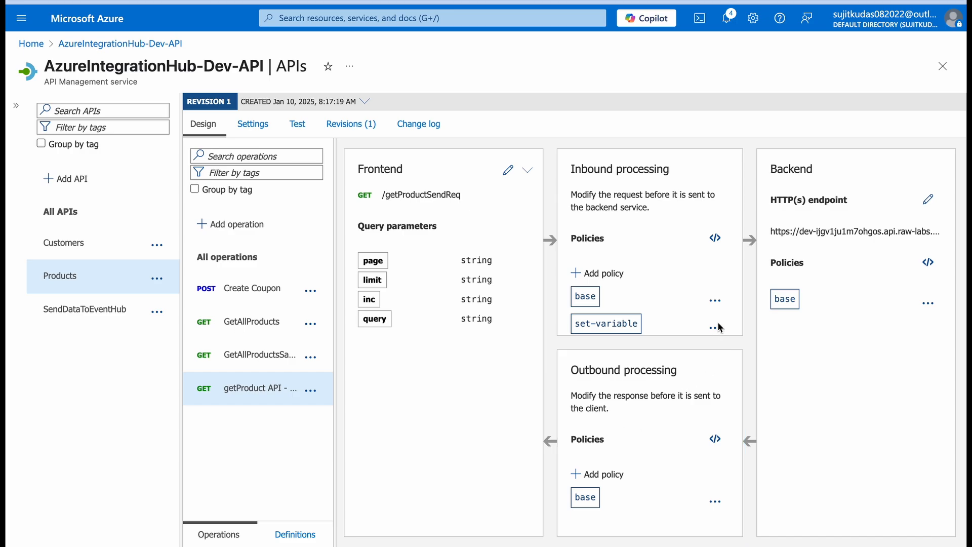
- Review the inbound policy code of the getProduct API - Send Req operation, from its set-variable statements to the send-request block
left_click(715, 238)
scroll(648, 326, "down", 2)
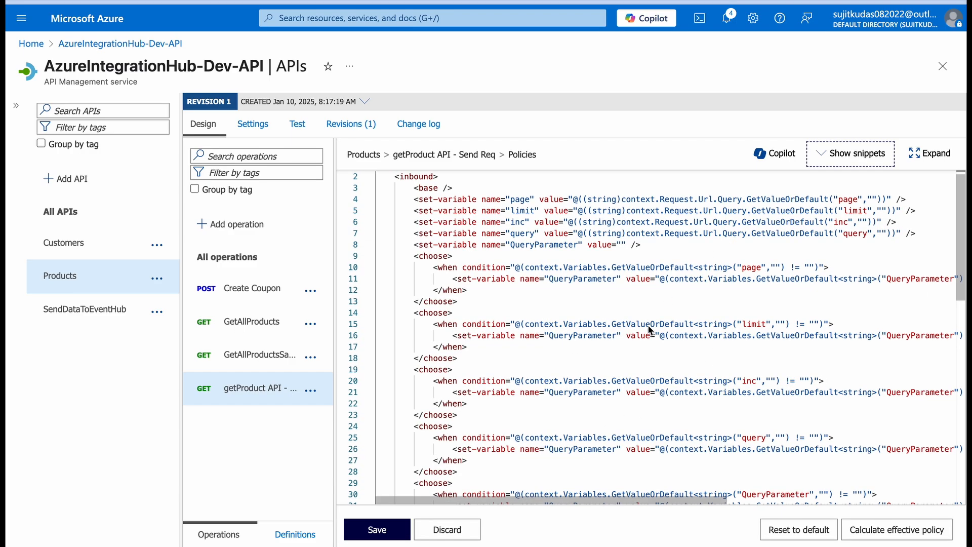
scroll(649, 325, "up", 2)
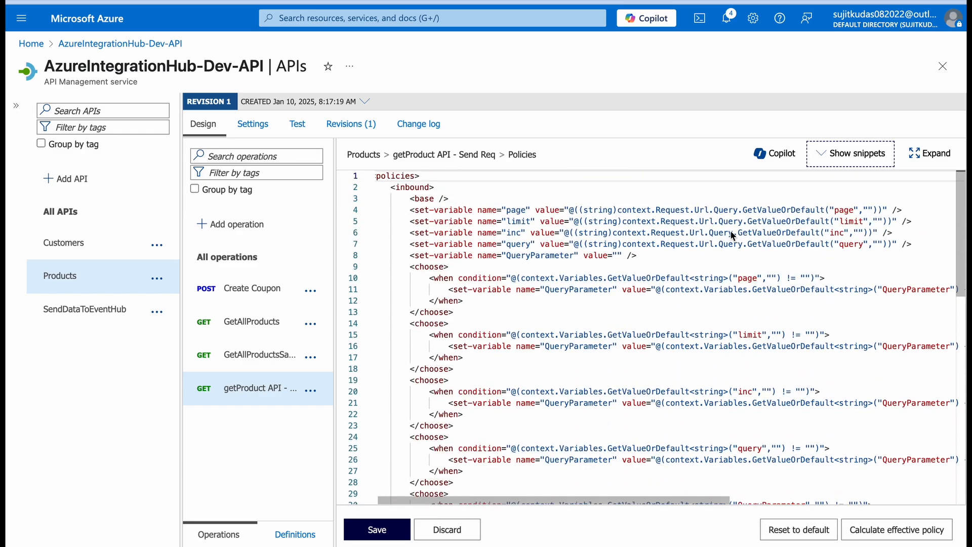
left_click_drag(710, 233, 820, 233)
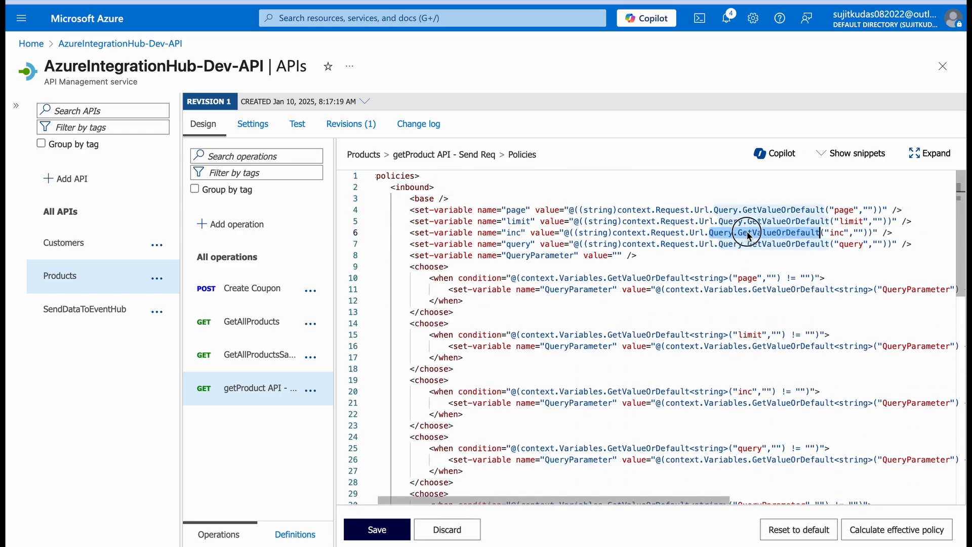
left_click(458, 236)
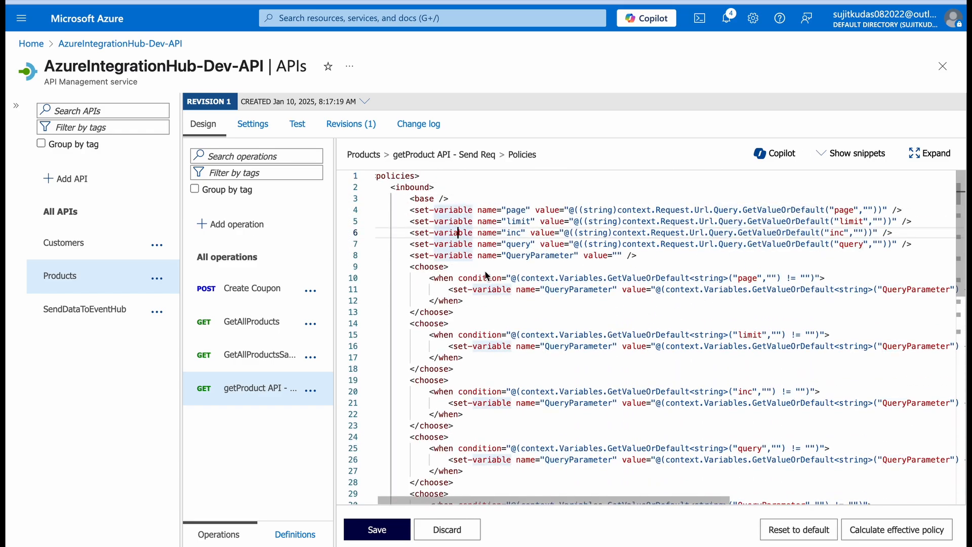
scroll(459, 236, "down", 5)
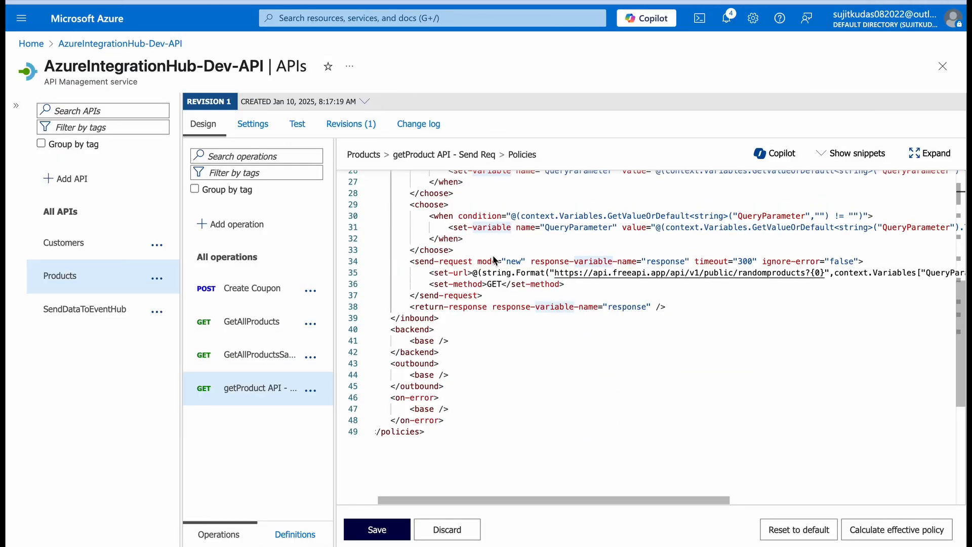
left_click_drag(434, 283, 501, 284)
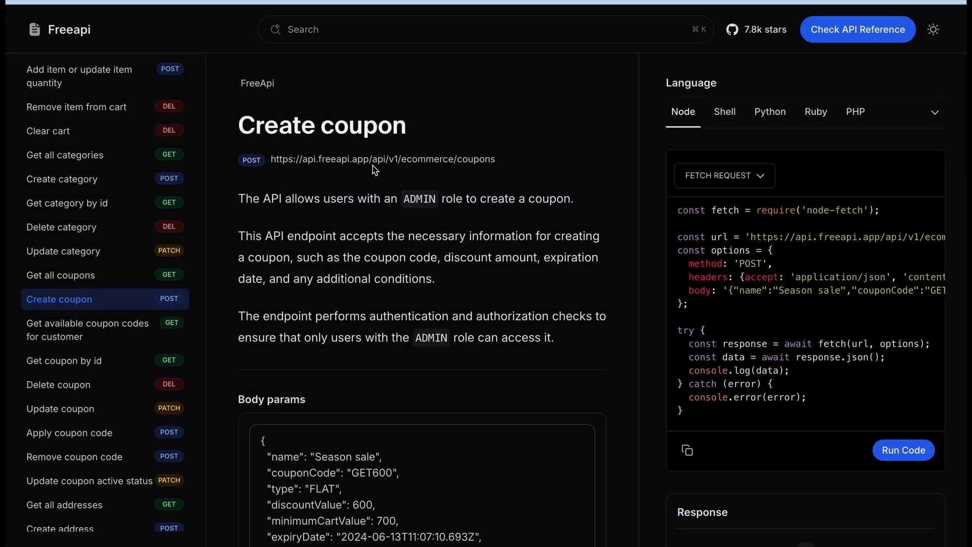
- Examine the Create coupon reference on Freeapi, including its body params and the headers in the Node fetch sample
scroll(423, 251, "down", 3)
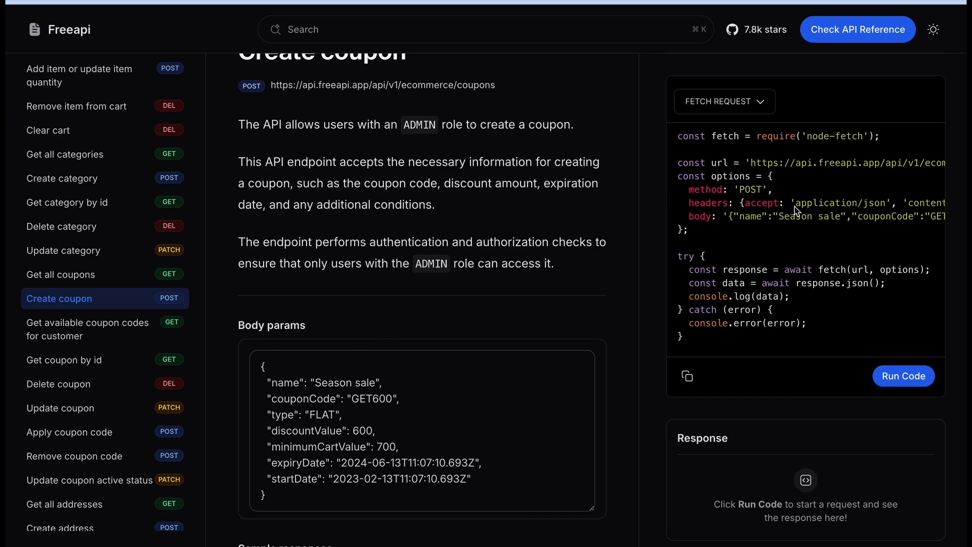
scroll(812, 208, "right", 5)
scroll(812, 208, "left", 2)
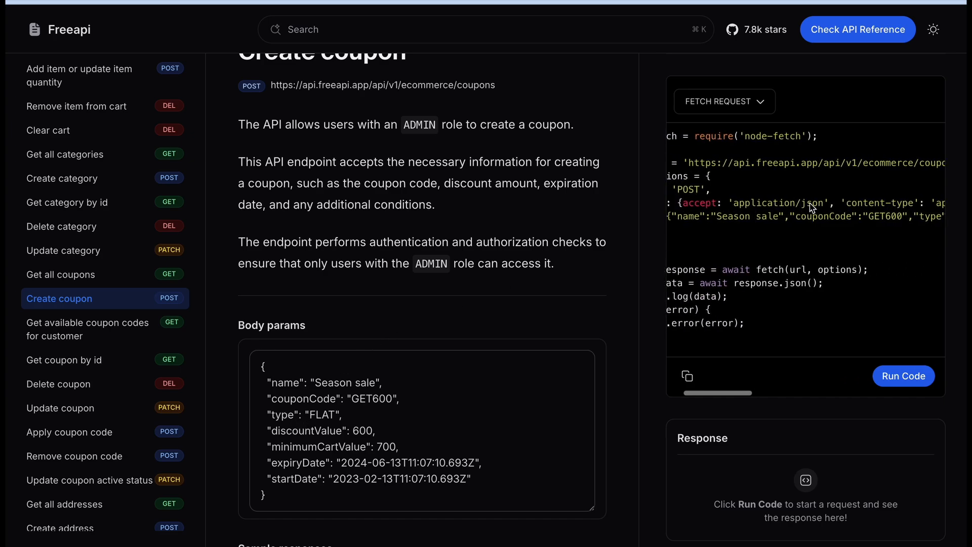
scroll(831, 212, "right", 4)
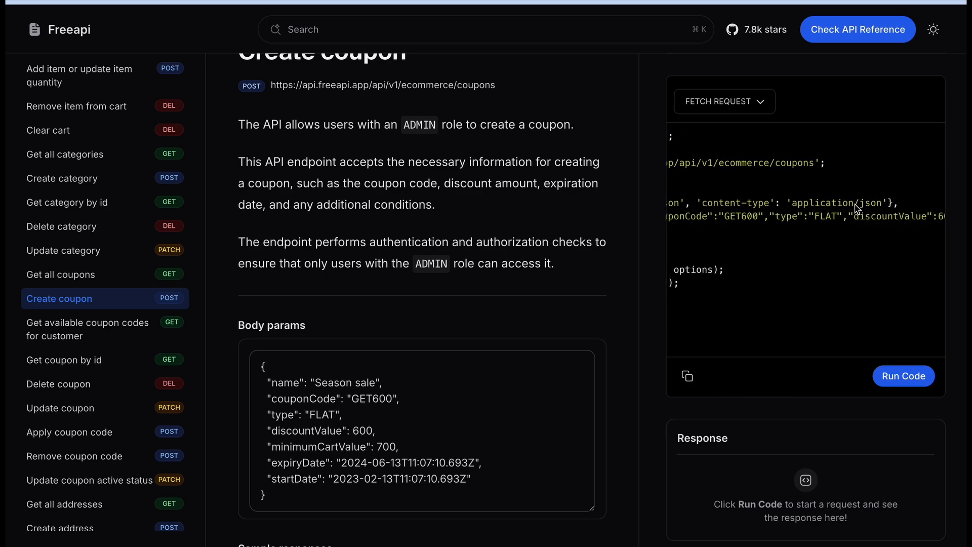
scroll(859, 208, "left", 5)
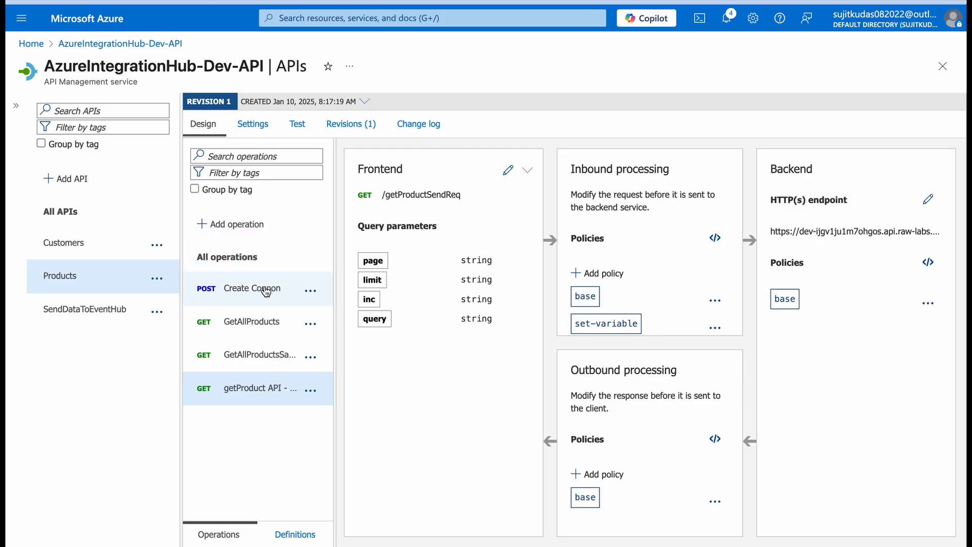
- In the Azure portal, inspect the request headers defined in the Create Coupon operation's frontend and compare them with the Freeapi reference
left_click(274, 288)
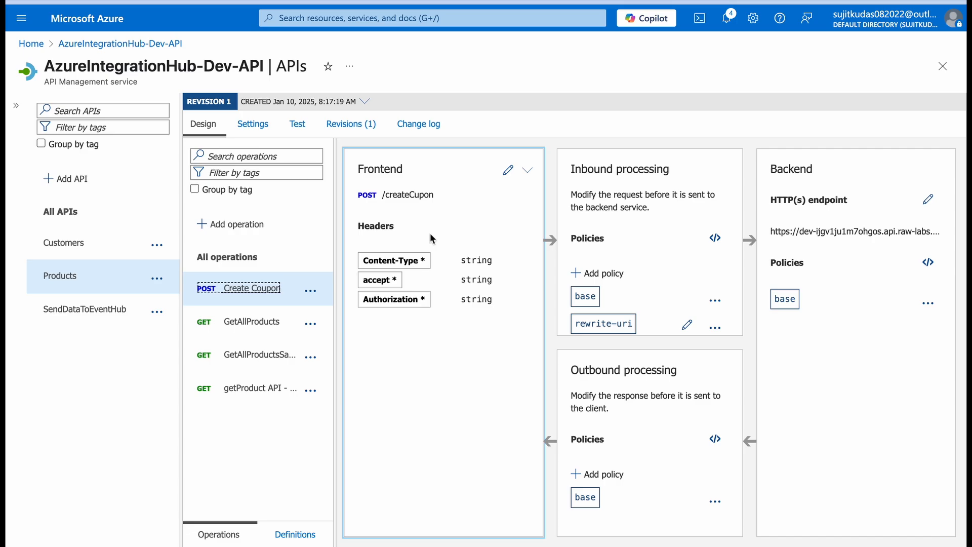
left_click(508, 170)
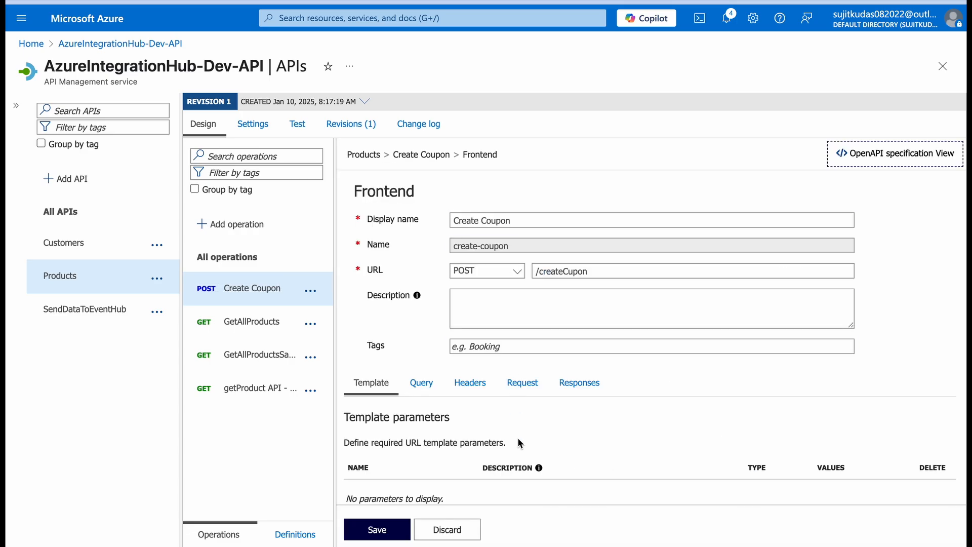
left_click(466, 385)
scroll(630, 373, "down", 1)
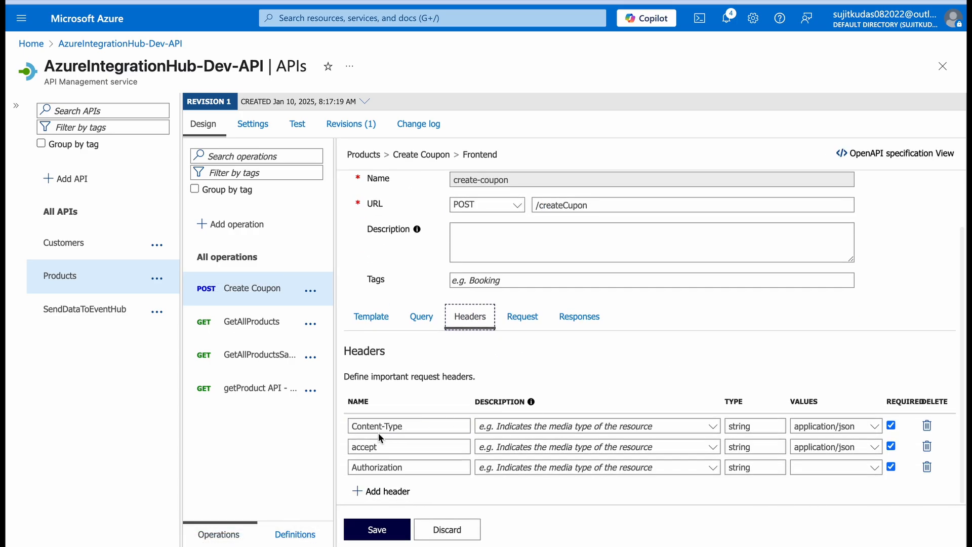
left_click(366, 449)
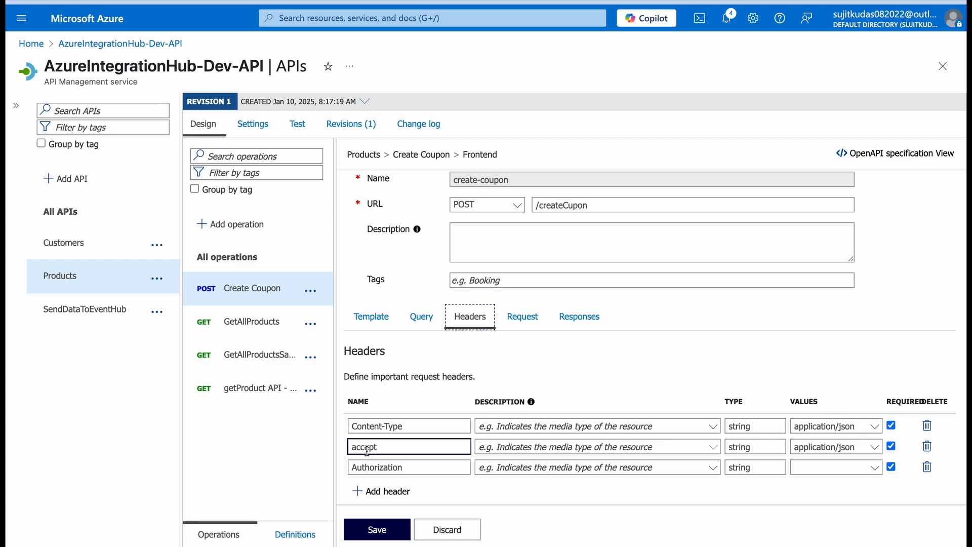
left_click(753, 448)
left_click(804, 448)
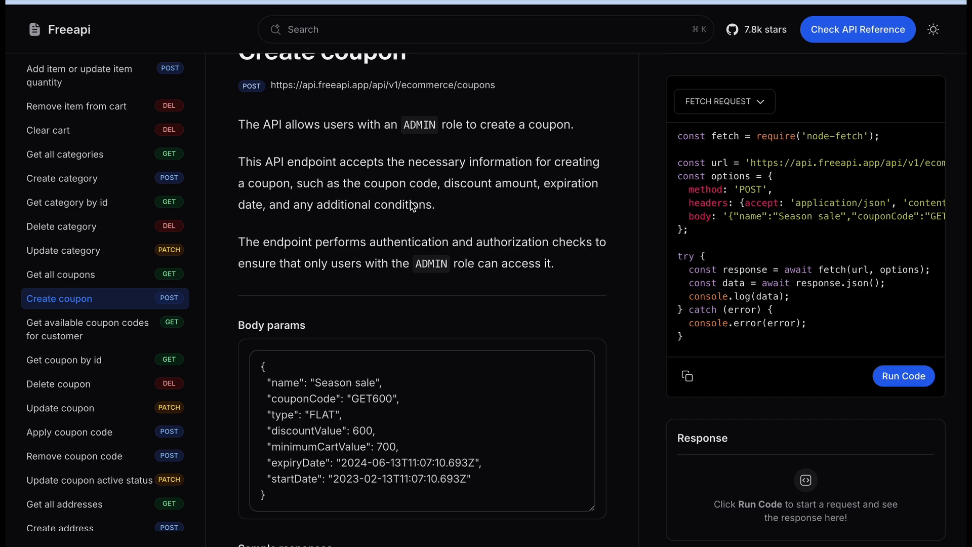
scroll(397, 297, "down", 1)
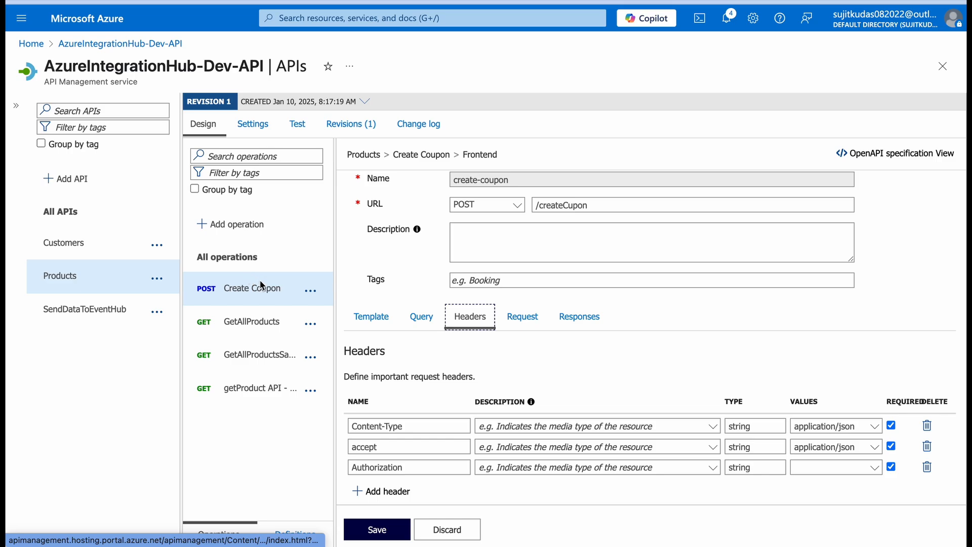
- Discard the frontend editor, open the Create Coupon inbound policy code and check its rewrite-uri template against the Freeapi endpoint
left_click(438, 525)
left_click(715, 238)
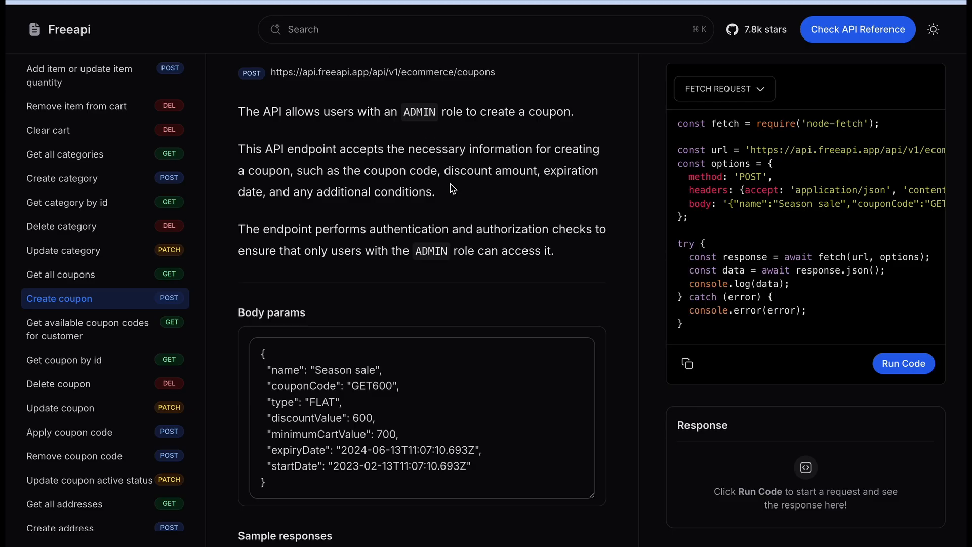
scroll(452, 190, "up", 2)
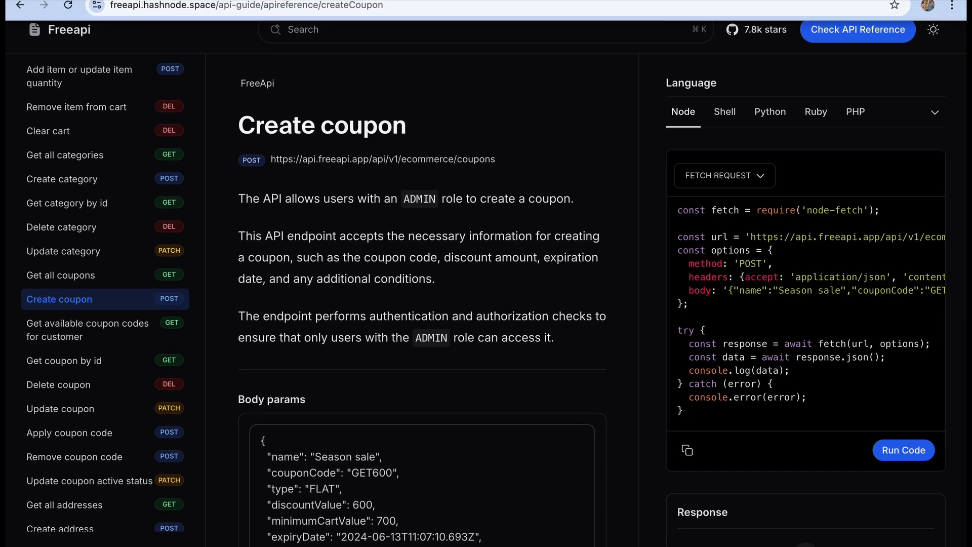
left_click(240, 1)
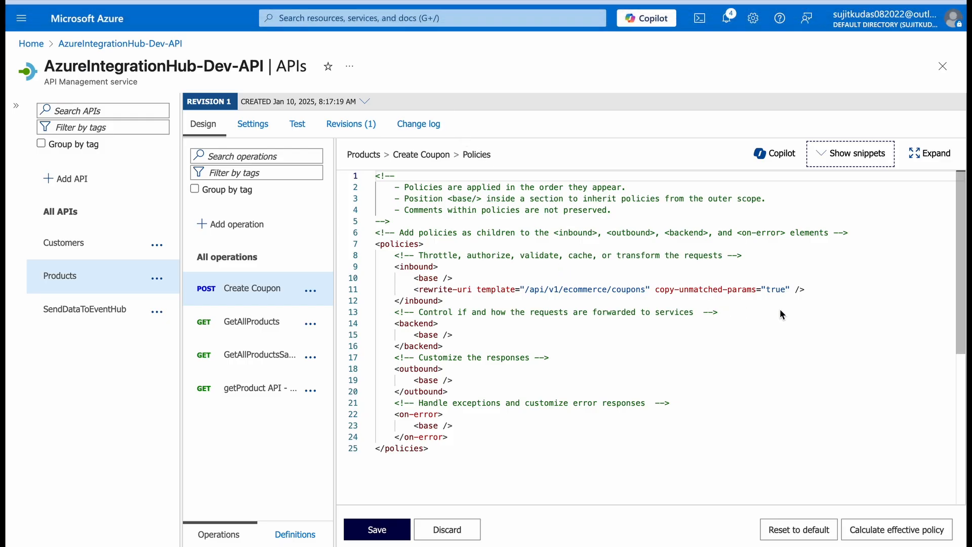
- In the Create Coupon test console, set the Content-Type and accept headers to application/json and paste the token into the Authorization header
left_click(301, 133)
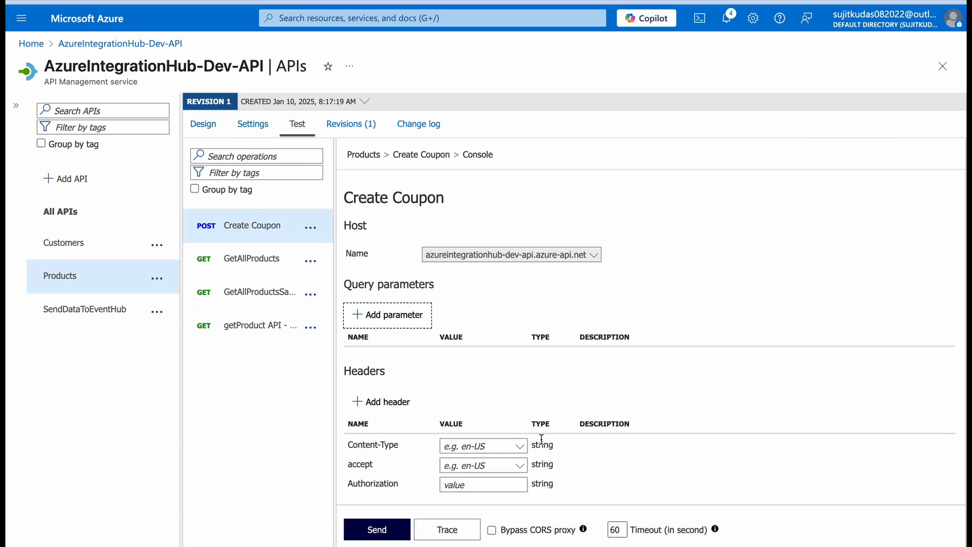
scroll(520, 329, "down", 3)
left_click(519, 332)
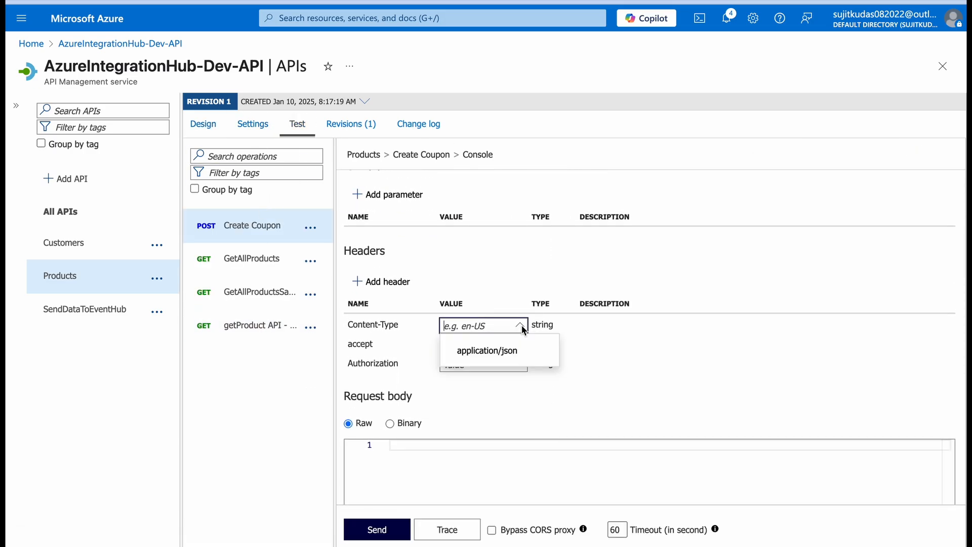
left_click(518, 349)
left_click(520, 347)
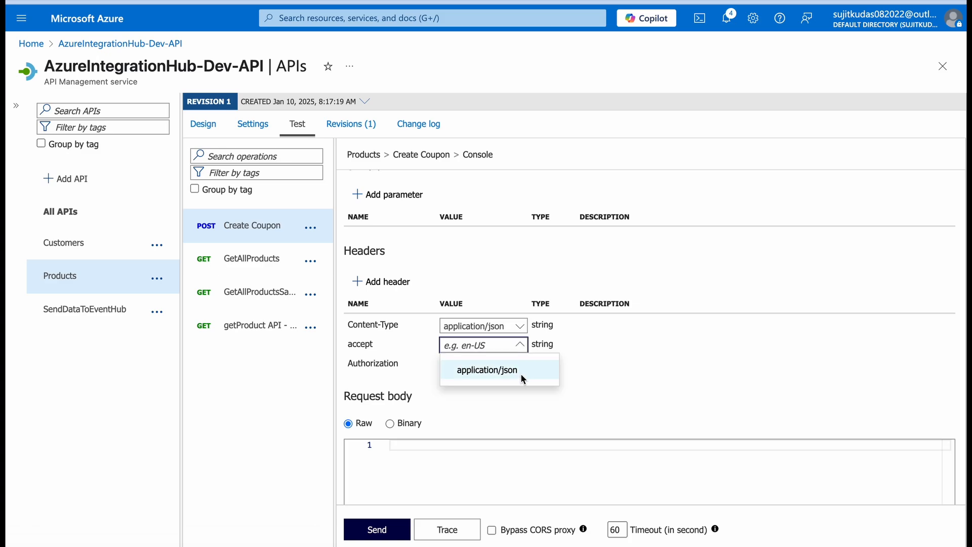
left_click(522, 367)
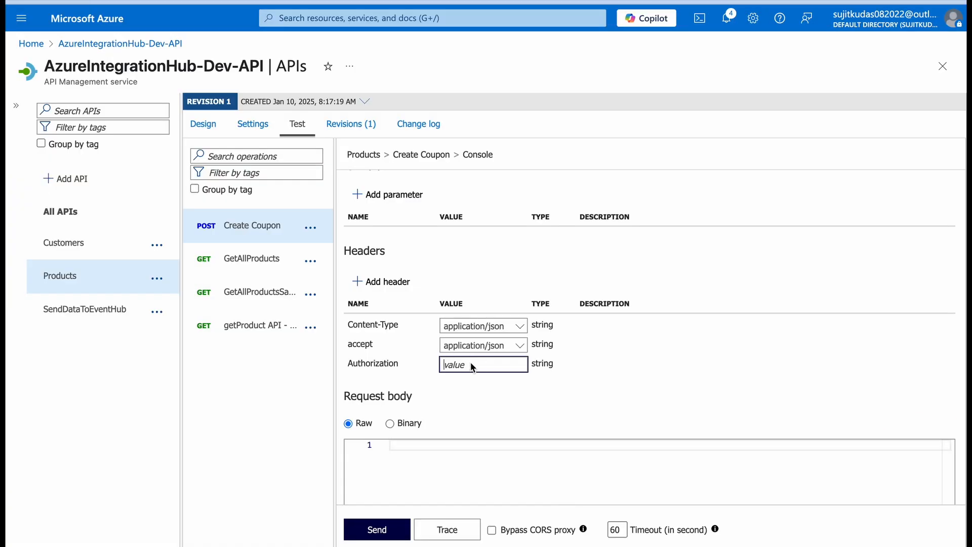
key("super+v")
- Copy the sample JSON body params from the Freeapi Create coupon page into the raw request body of the Azure test console
left_click(372, 1)
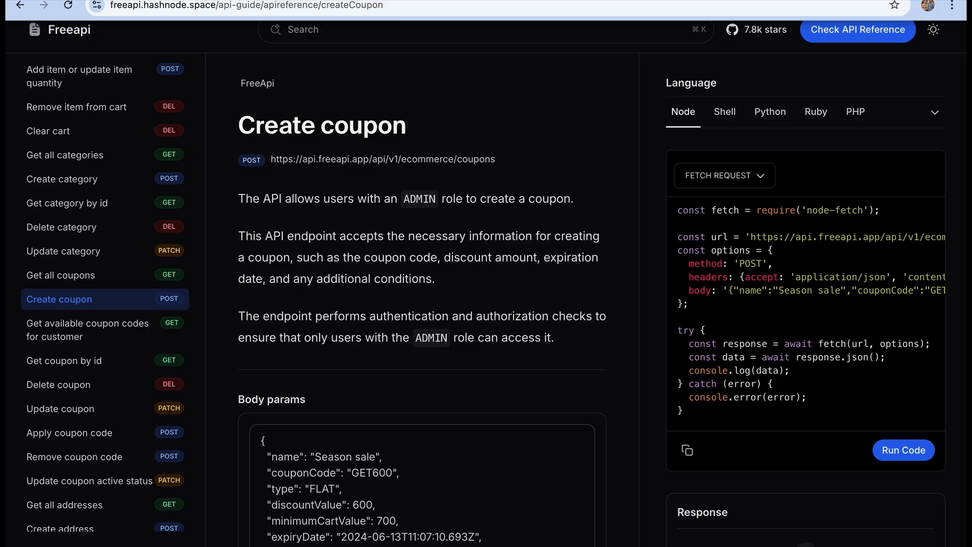
scroll(449, 475, "down", 3)
left_click(272, 445)
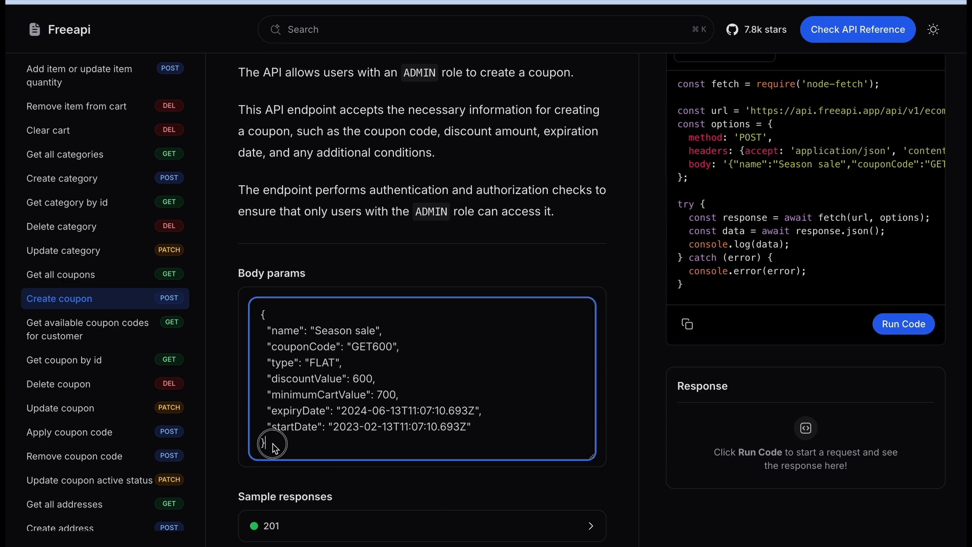
left_click_drag(272, 445, 260, 271)
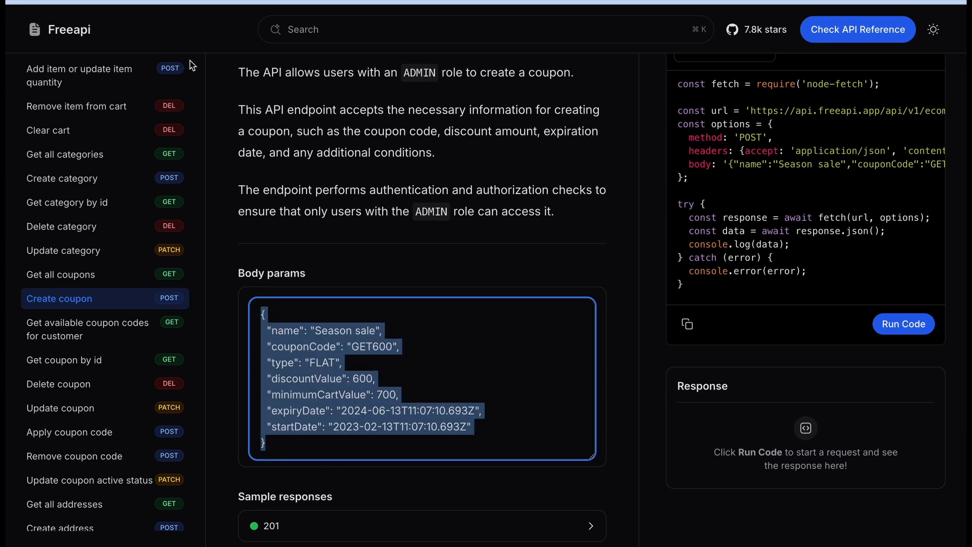
left_click(169, 1)
scroll(441, 366, "down", 3)
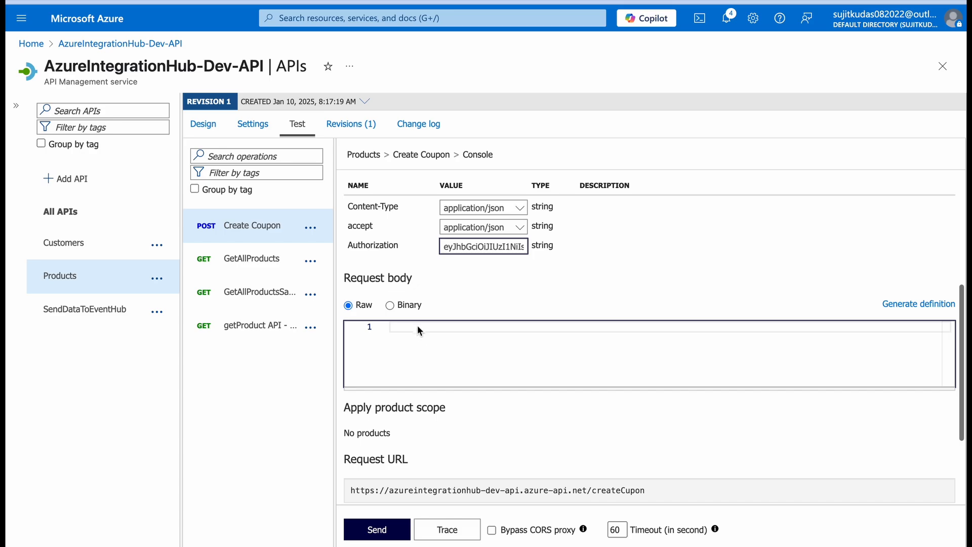
left_click(417, 325)
key("ctrl+v")
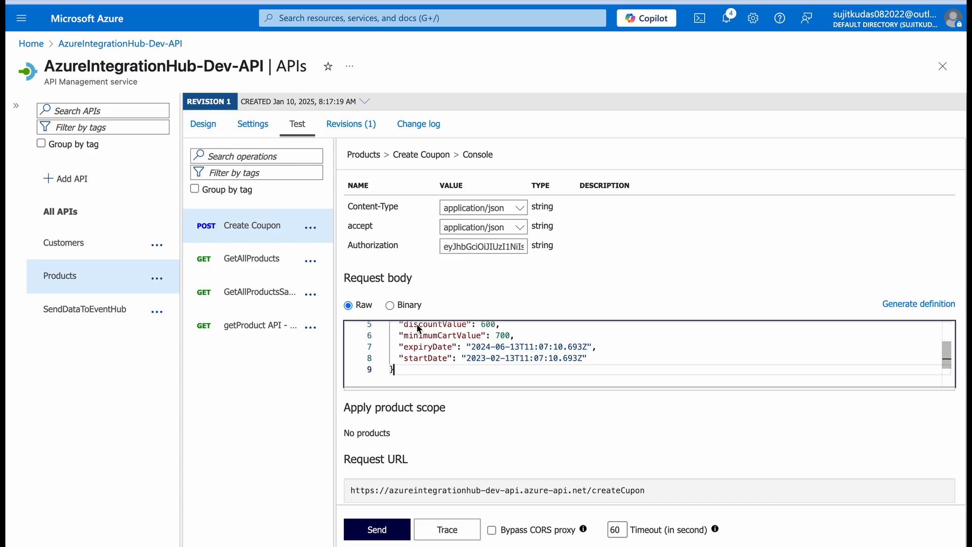
- Set the expiryDate in the request body to 2025-06-13T11:07:10.693Z
left_click(491, 342)
key("BackSpace")
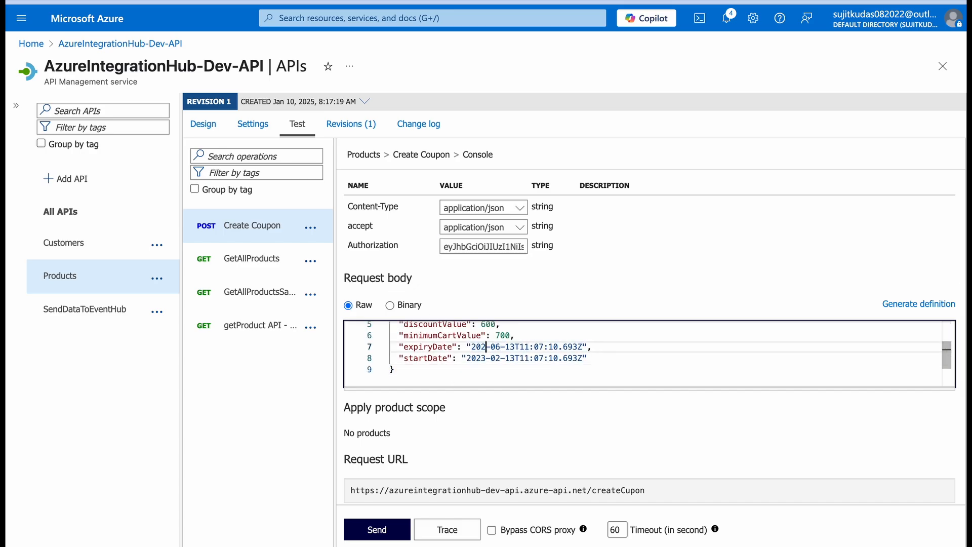
type("5")
key("Right")
key("Right")
key("Right")
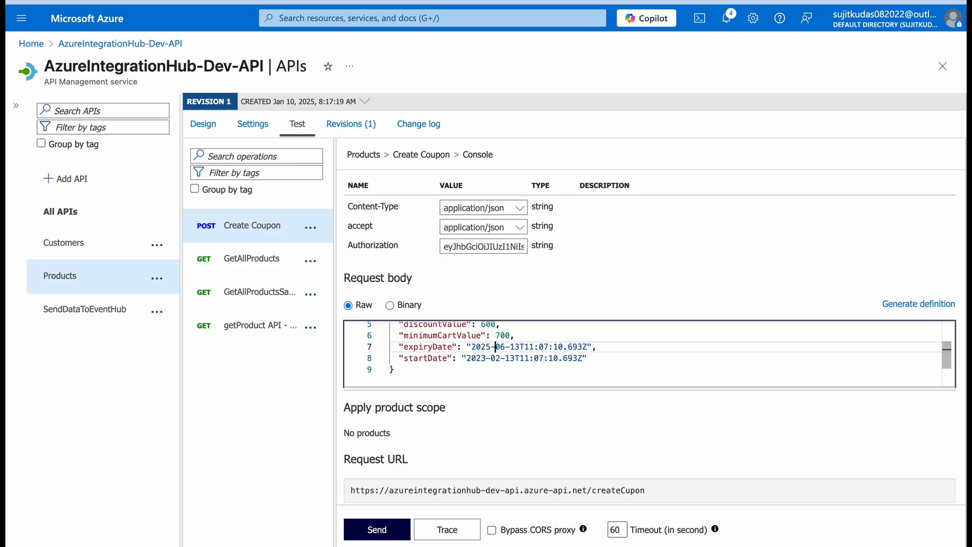
key("BackSpace")
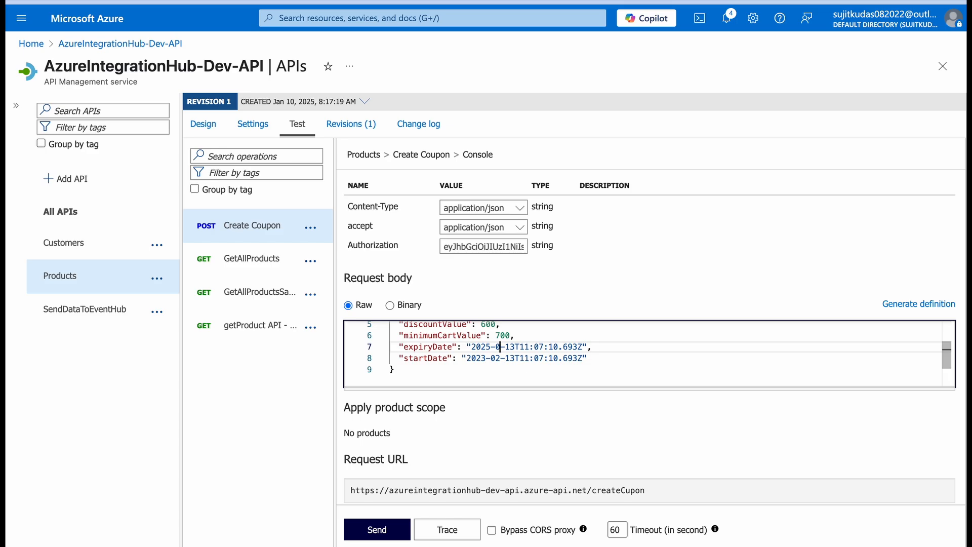
type("6")
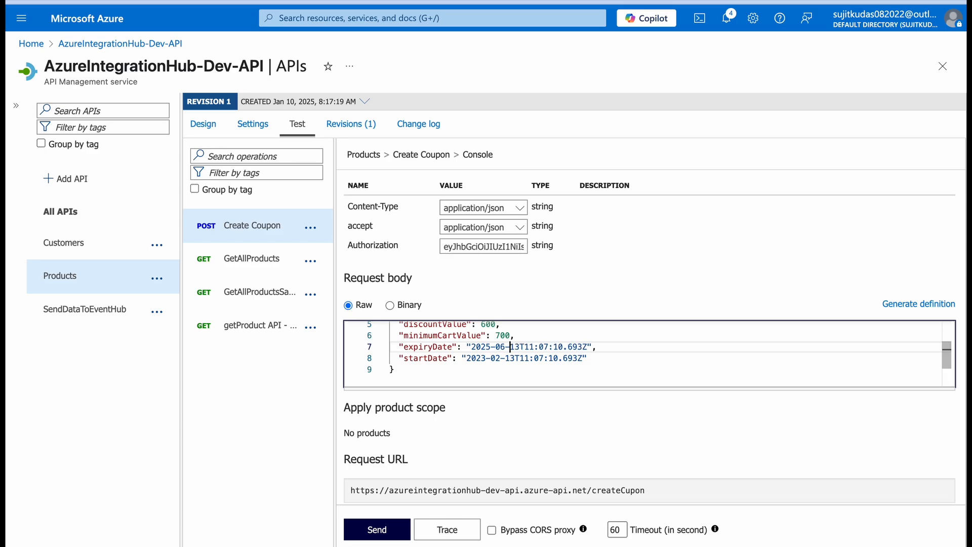
key("Right")
key("Right")
- Append "offer" to the end of the coupon's name value in the request body
scroll(344, 357, "up", 2)
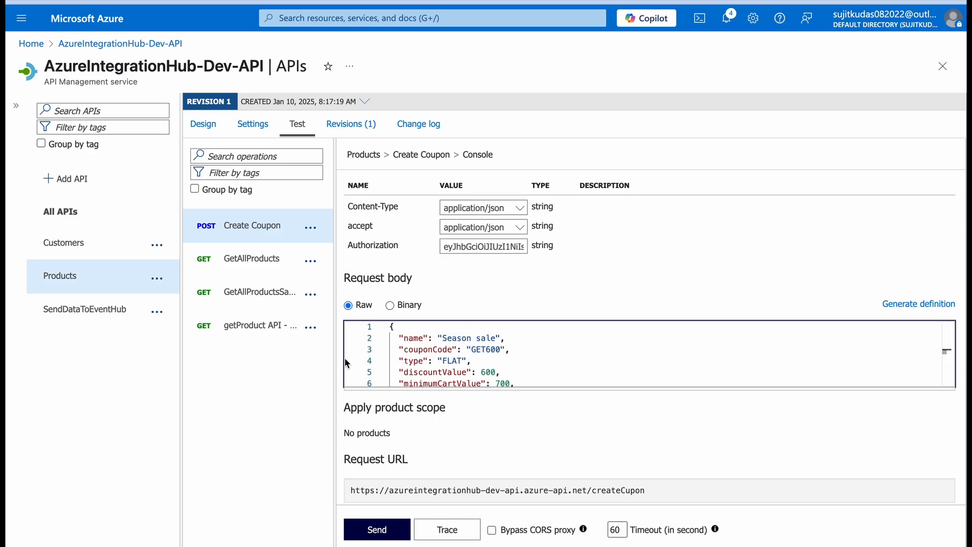
left_click(496, 339)
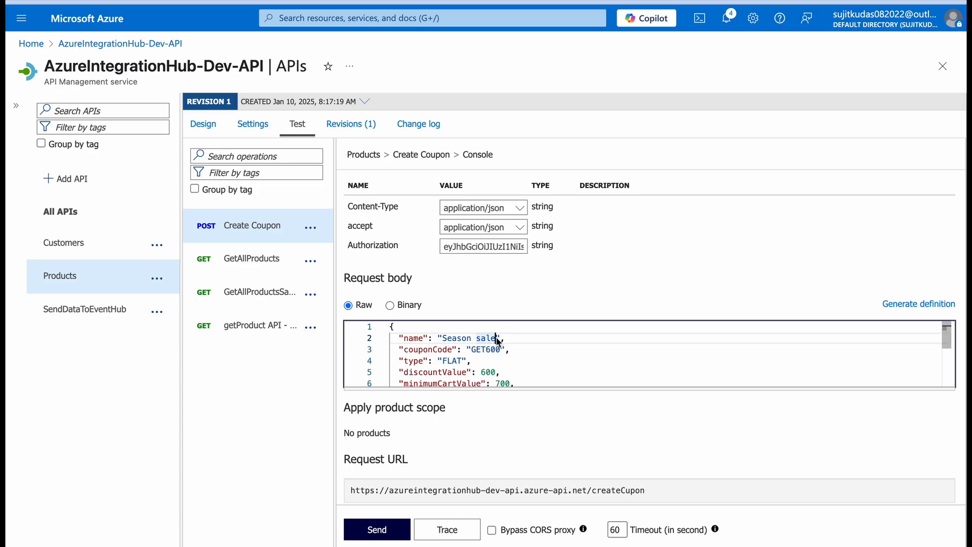
type("offer")
scroll(579, 360, "down", 3)
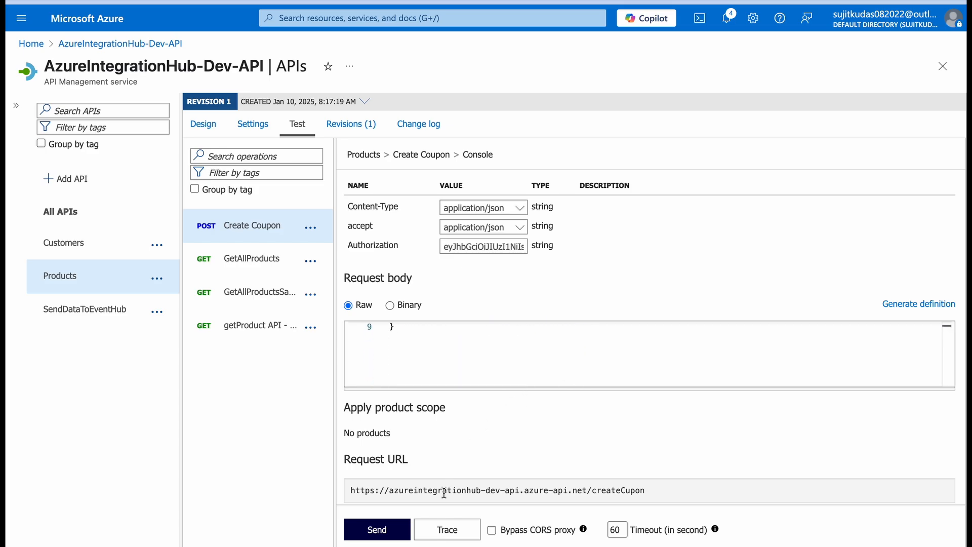
- Send the Create Coupon test request and check its HTTP response
left_click(397, 530)
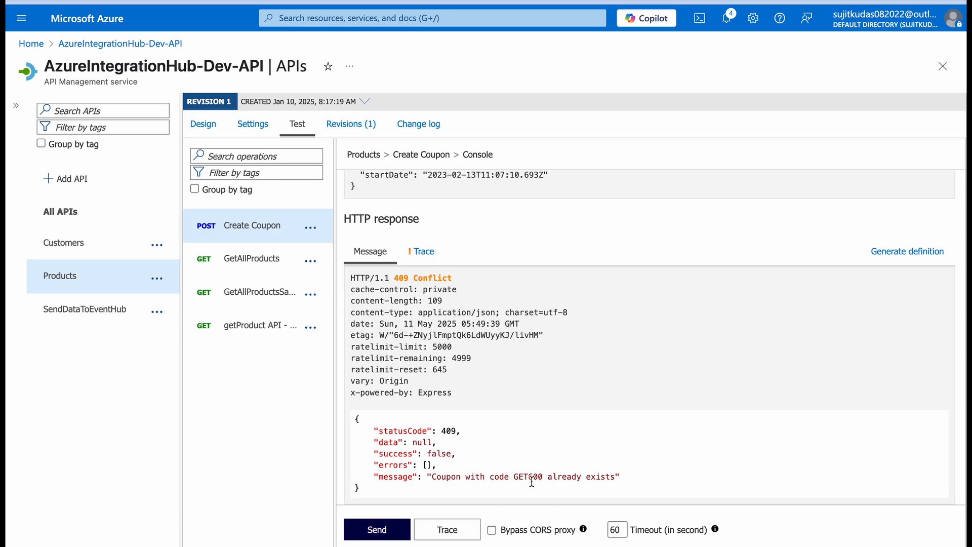
scroll(509, 336, "up", 15)
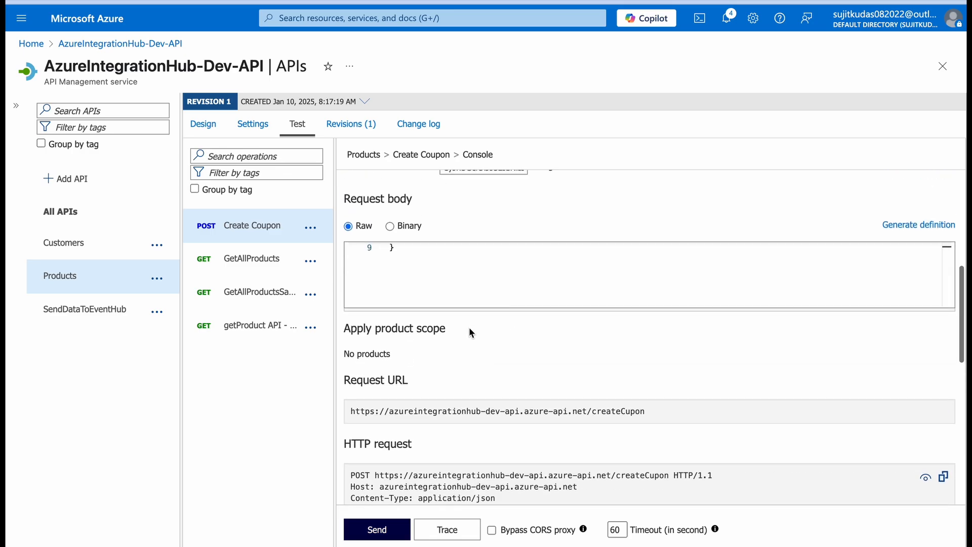
scroll(476, 365, "up", 4)
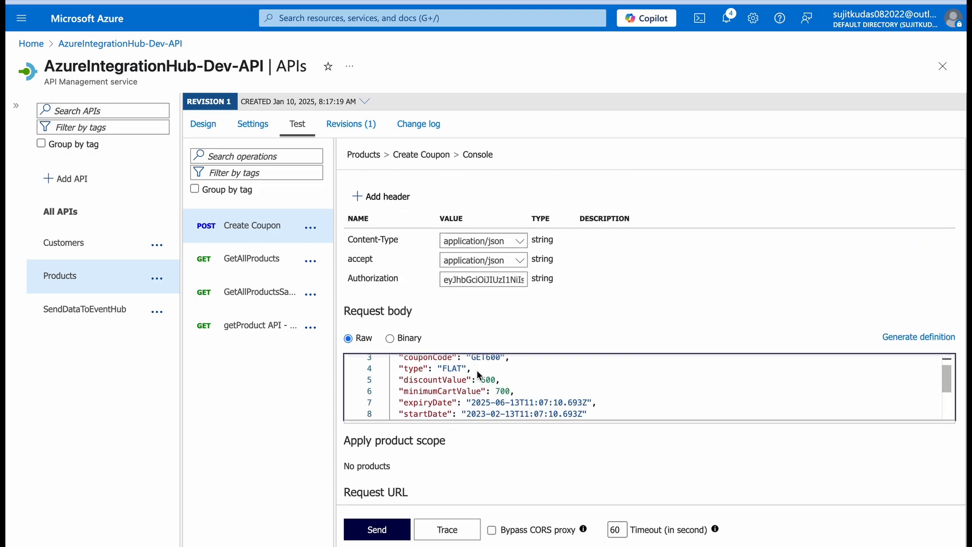
- Set the couponCode to GET700 and the discountValue to 700 in the raw request body
left_click(491, 381)
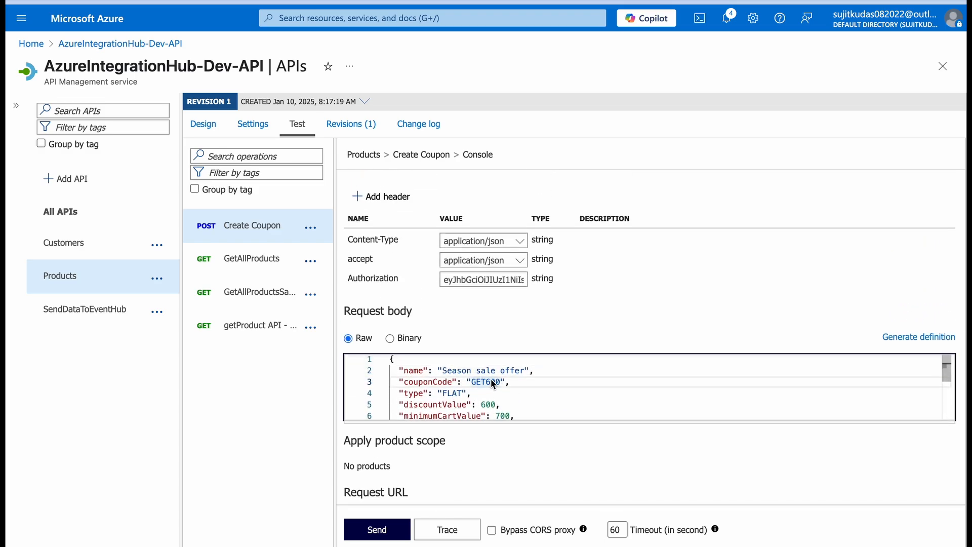
key("BackSpace")
type("7")
left_click(487, 404)
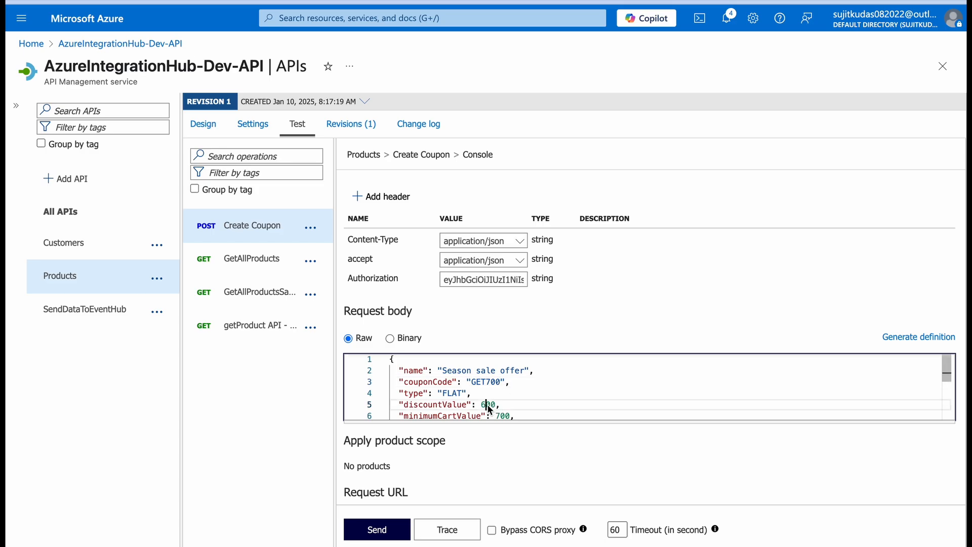
key("BackSpace")
type("7")
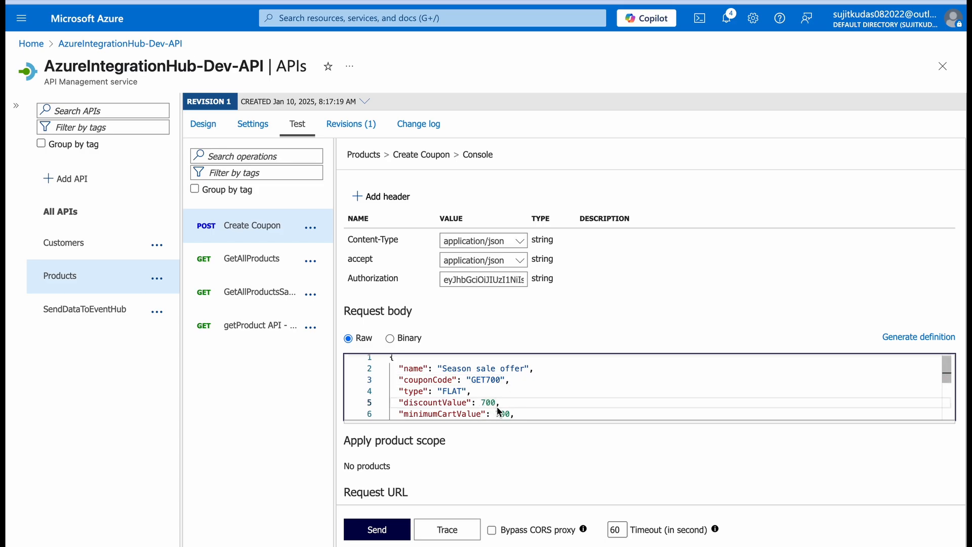
- Set the minimumCartValue to 1000 in the raw request body
scroll(501, 387, "down", 1)
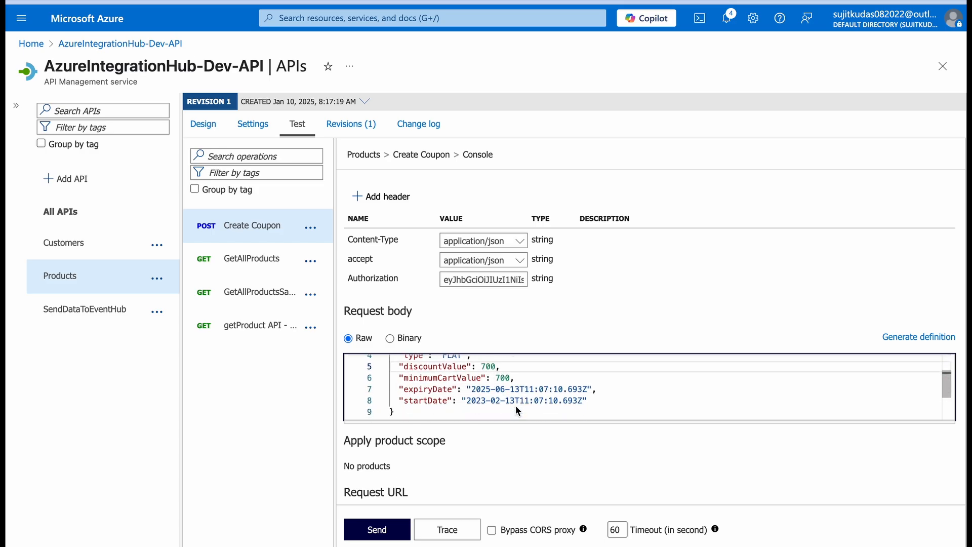
left_click(502, 378)
key("BackSpace")
type("10")
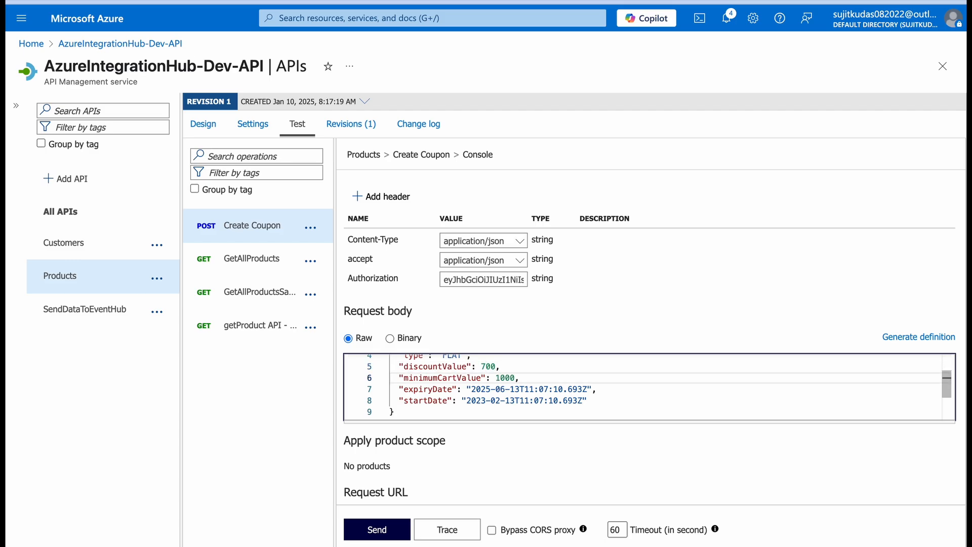
- Send the Create Coupon test request with the edited body and review its HTTP response
left_click(382, 531)
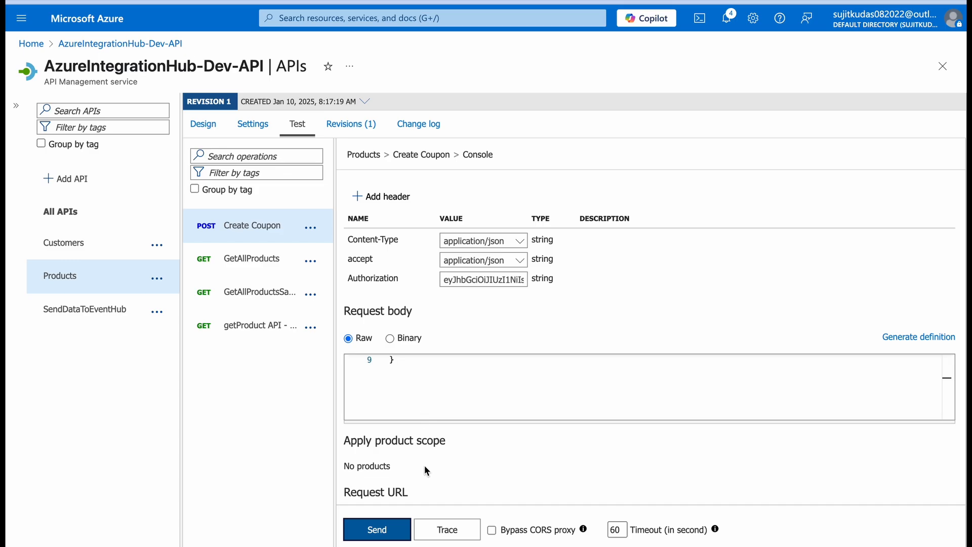
scroll(424, 466, "down", 10)
scroll(425, 470, "down", 3)
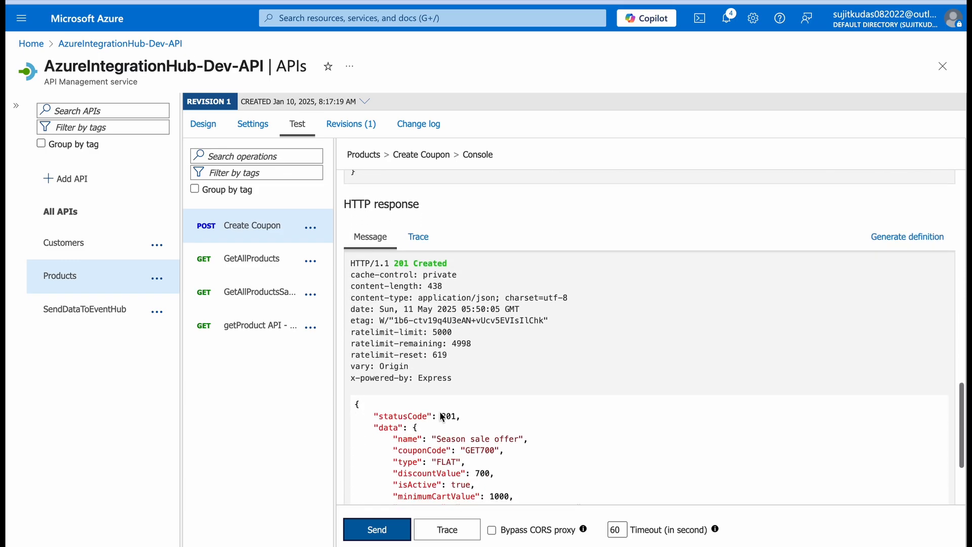
- Open the inbound processing policy code of the Create Coupon operation from its design view
left_click(215, 126)
left_click(238, 287)
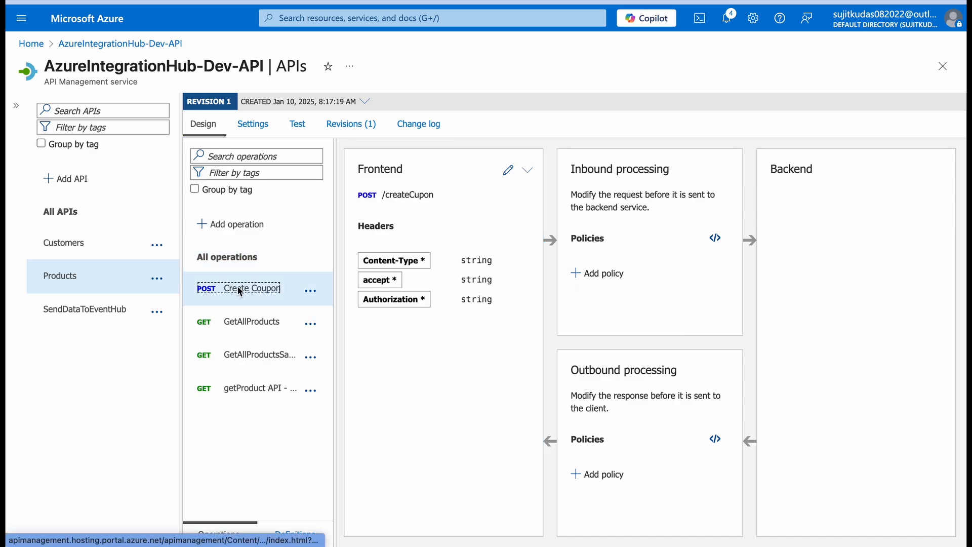
left_click(714, 238)
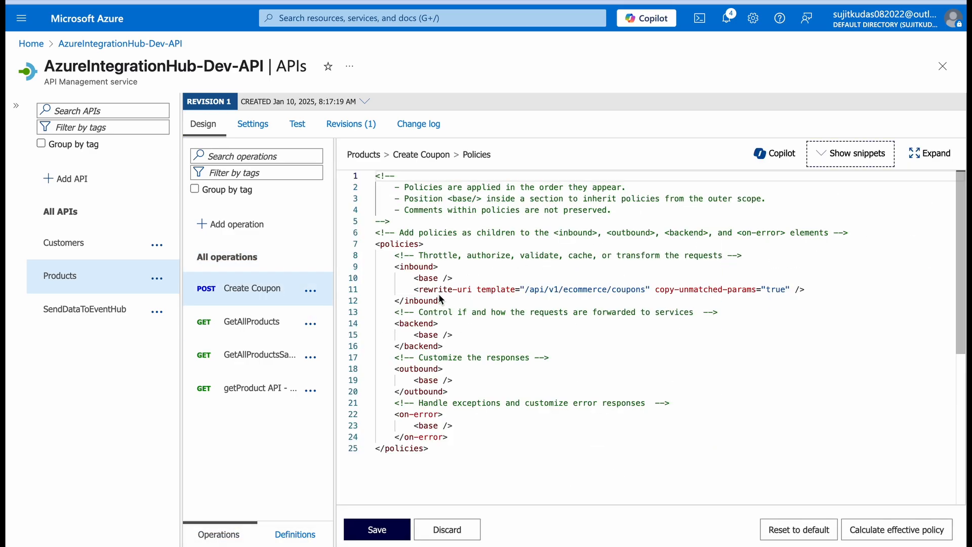
- Insert a send-request policy snippet after the base element in the inbound section
left_click(466, 281)
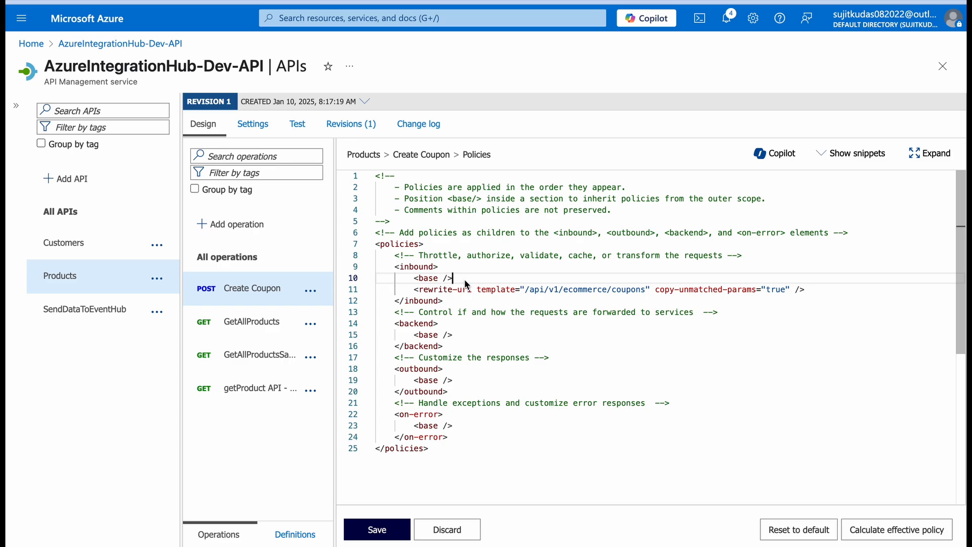
key("Return")
type("sen")
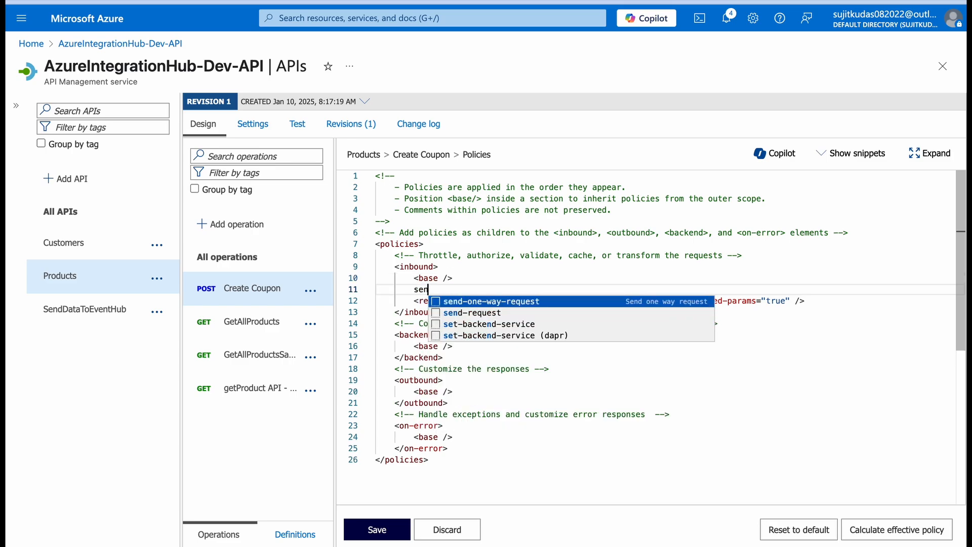
key("Down")
key("Return")
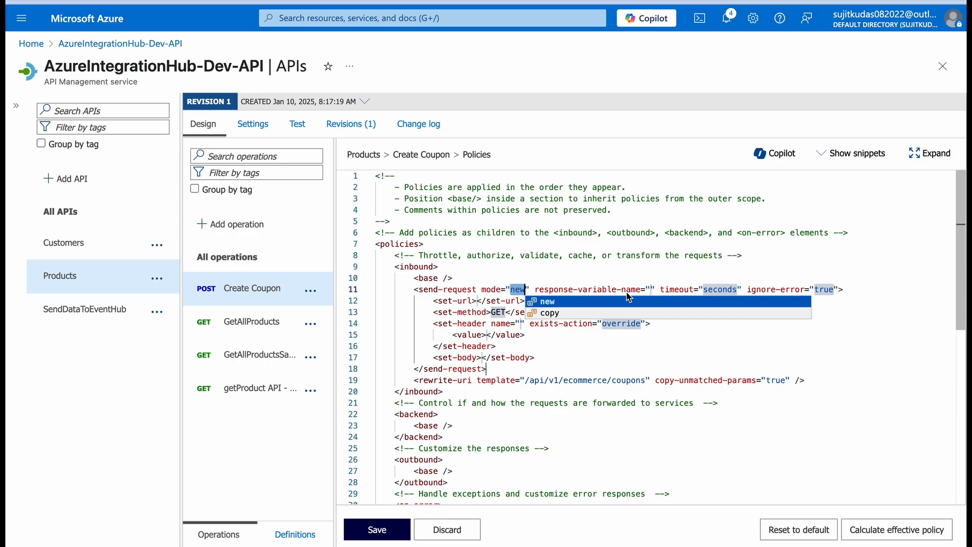
- Set the send-request attributes response-variable-name to "response", timeout to "300" and ignore-error to "false"
left_click(650, 289)
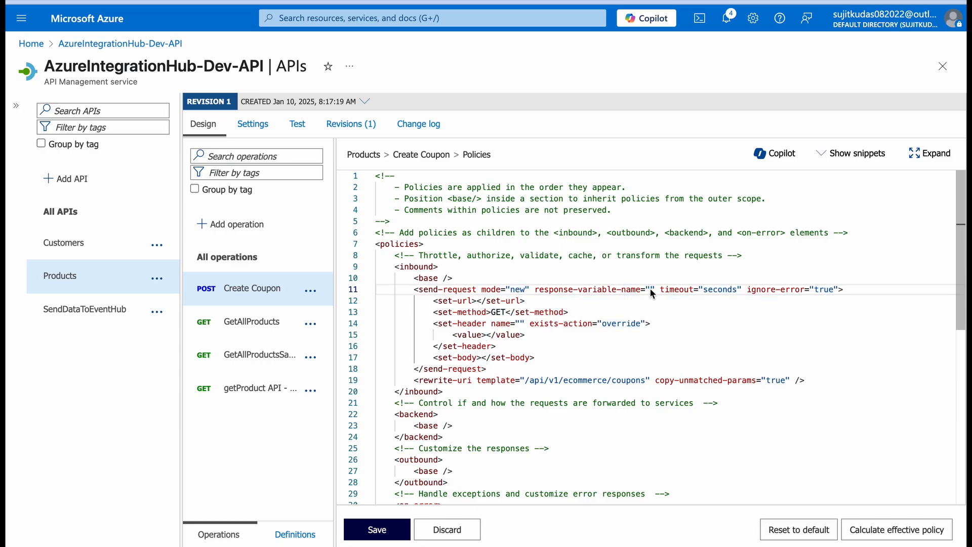
type("respon")
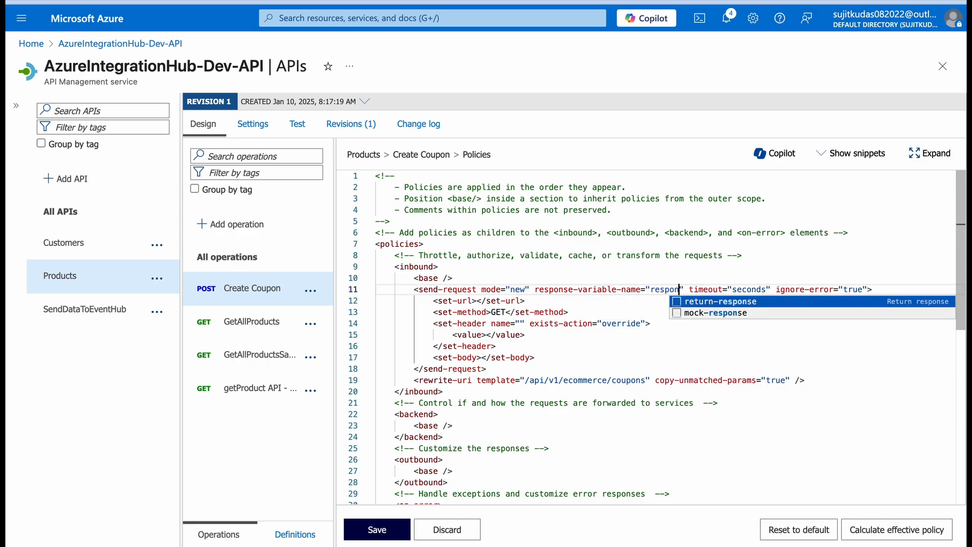
type("se")
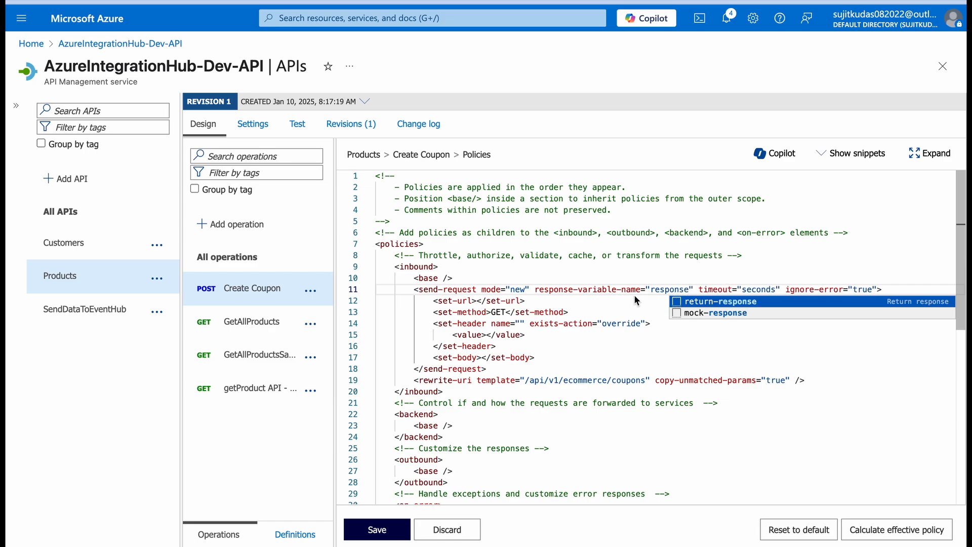
double_click(754, 290)
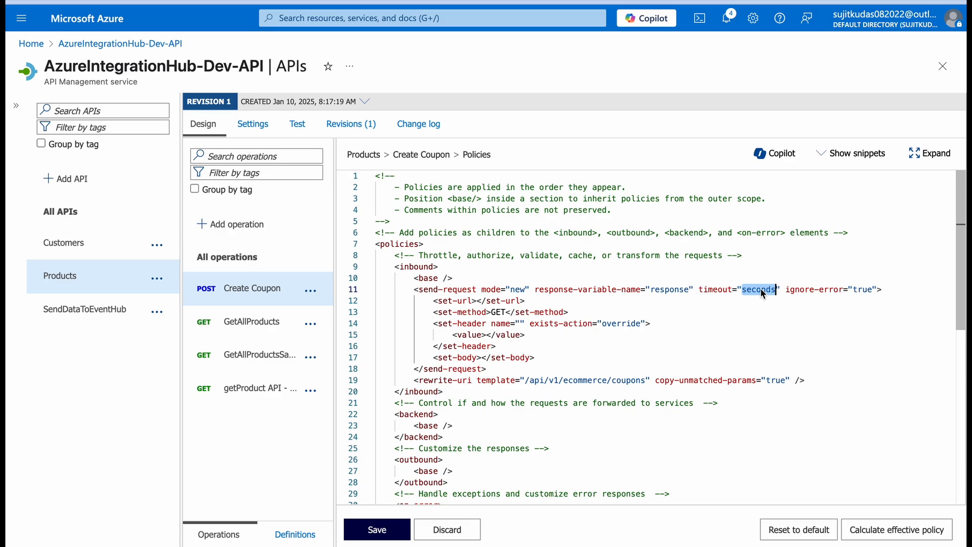
type("300")
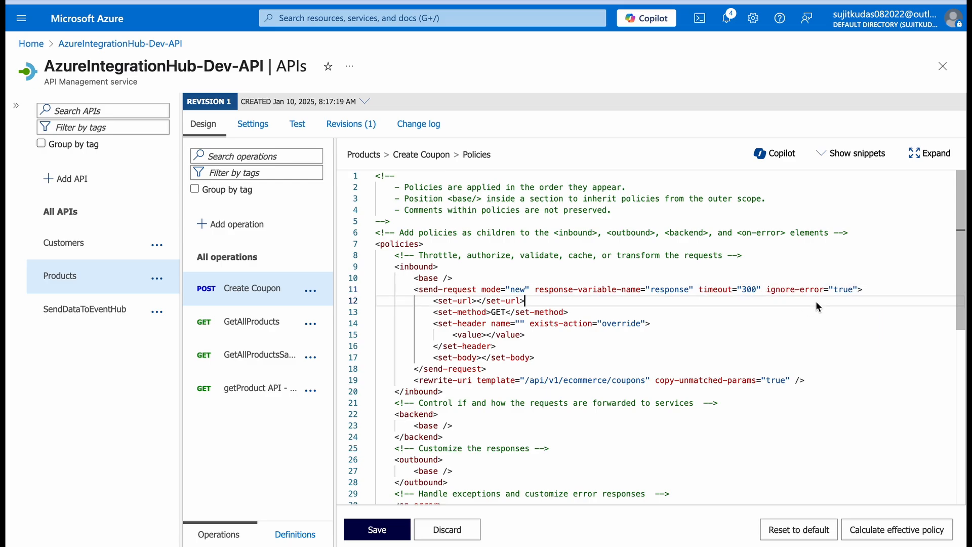
double_click(842, 289)
type("false")
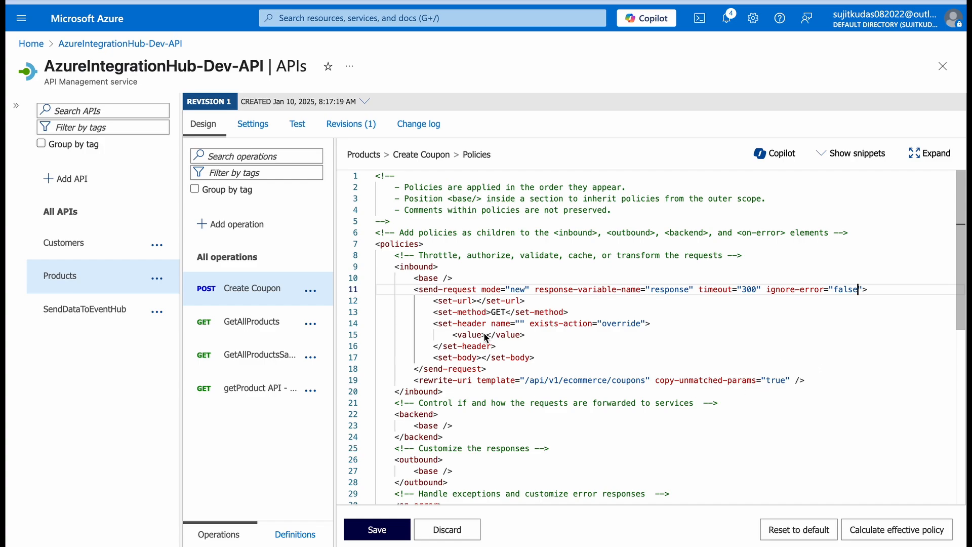
left_click(476, 300)
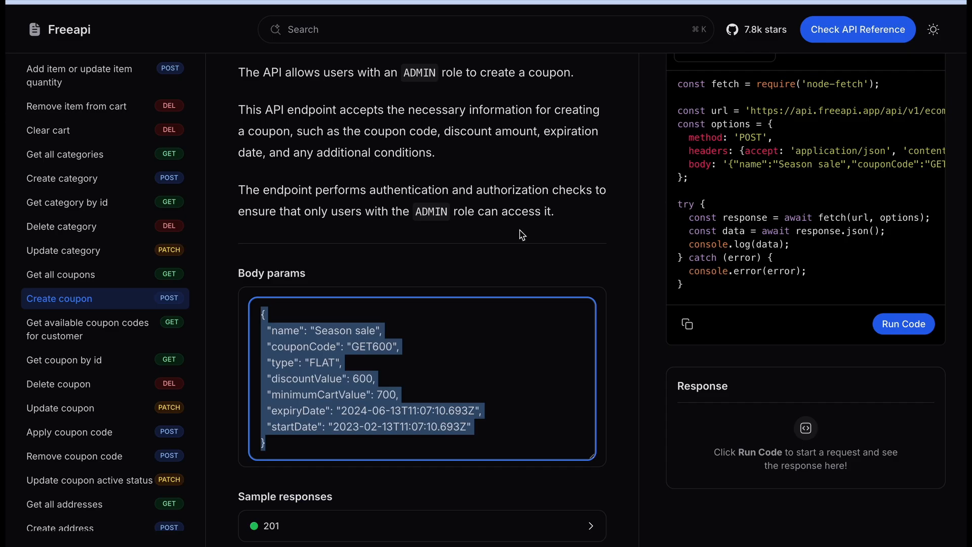
scroll(522, 234, "up", 3)
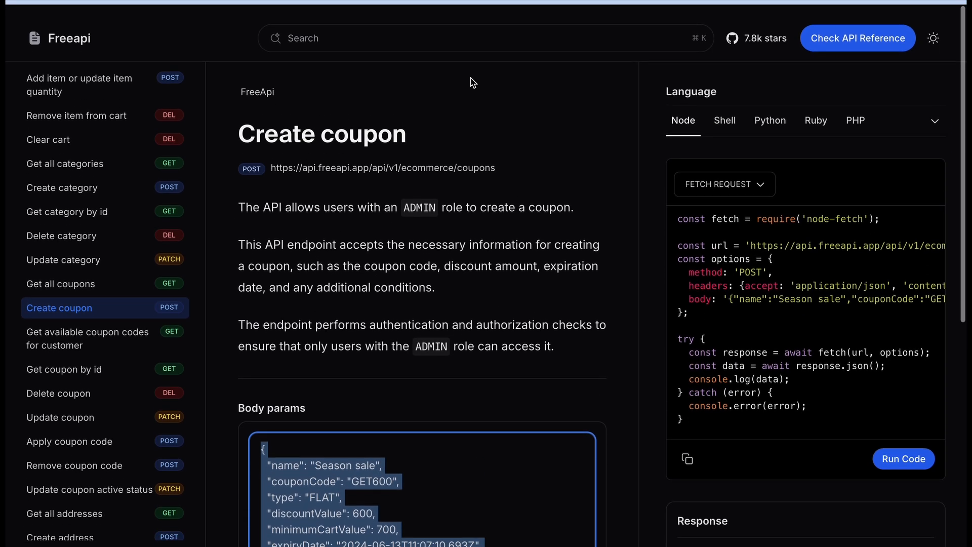
left_click_drag(503, 158, 277, 155)
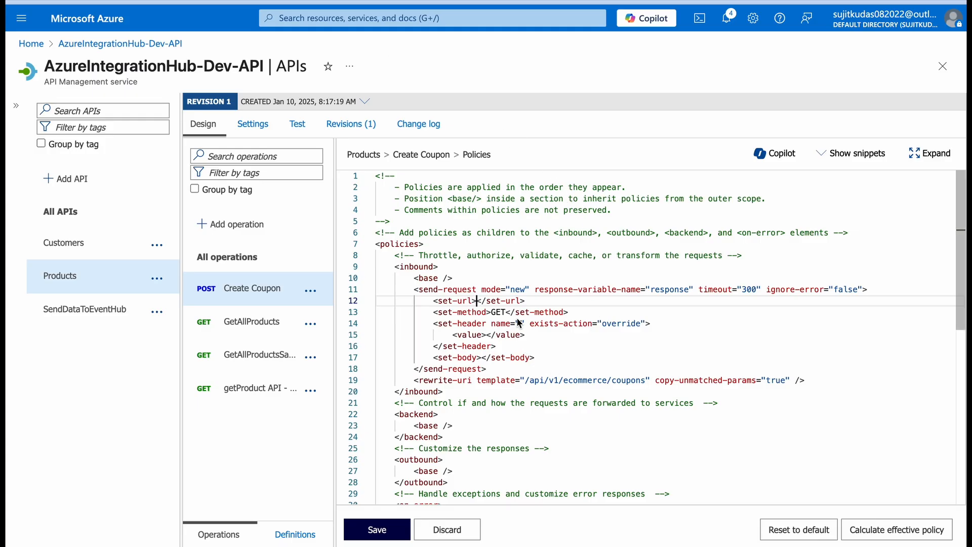
type("https://api.freeapi.app/api/v1/ecommerce/coupons")
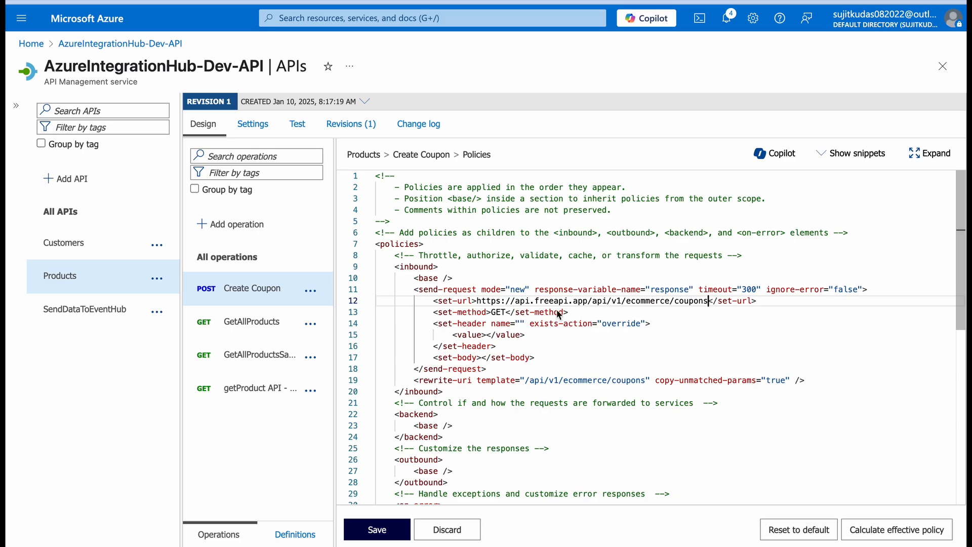
- Change the send-request policy's set-method value to POST
left_click(627, 323)
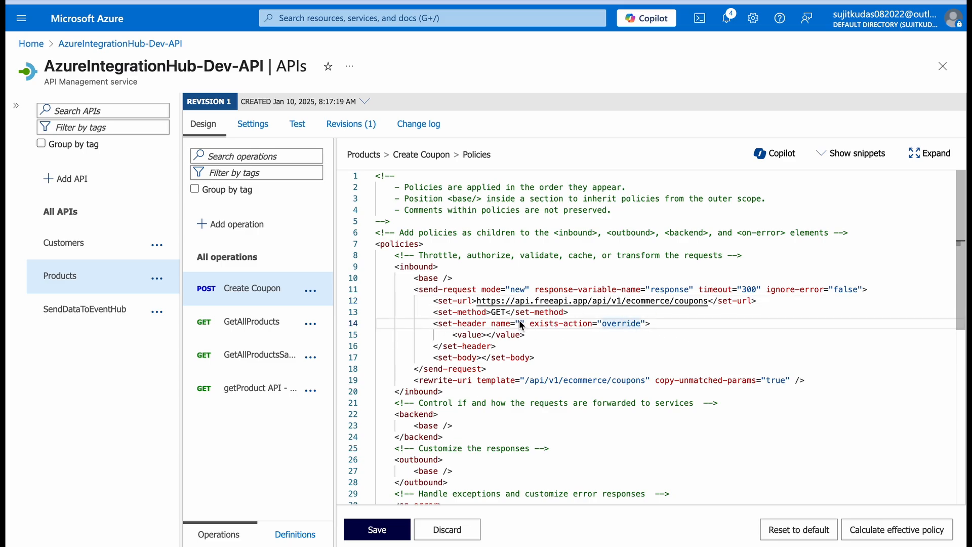
double_click(502, 313)
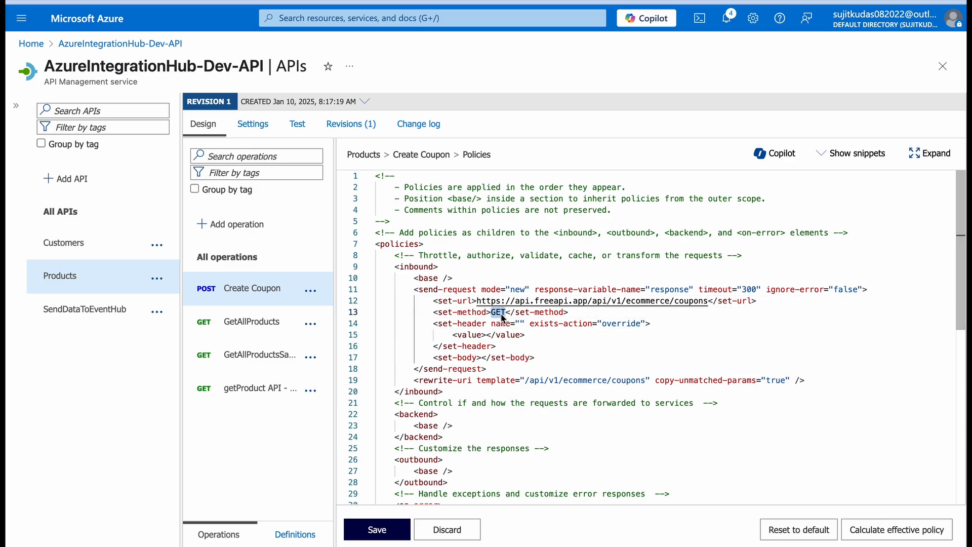
type("POST")
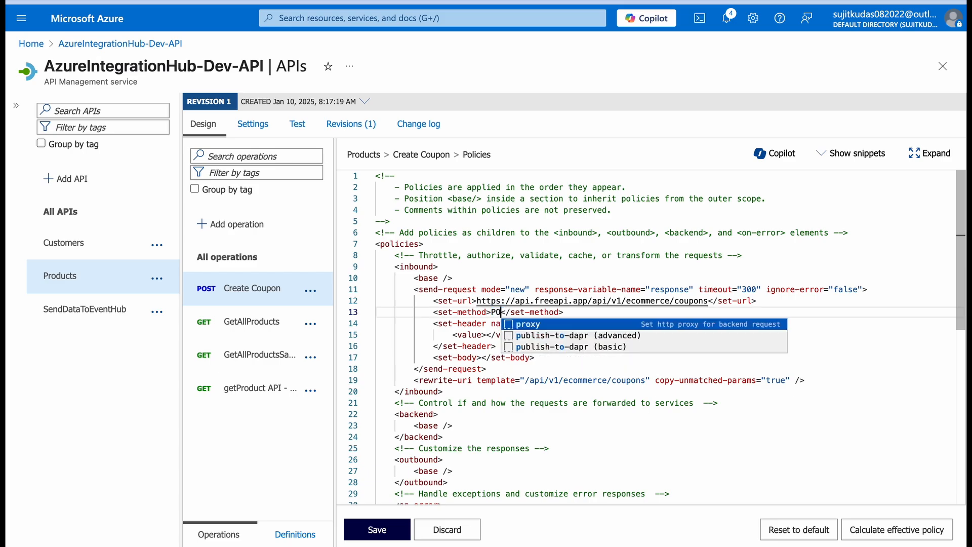
left_click(553, 343)
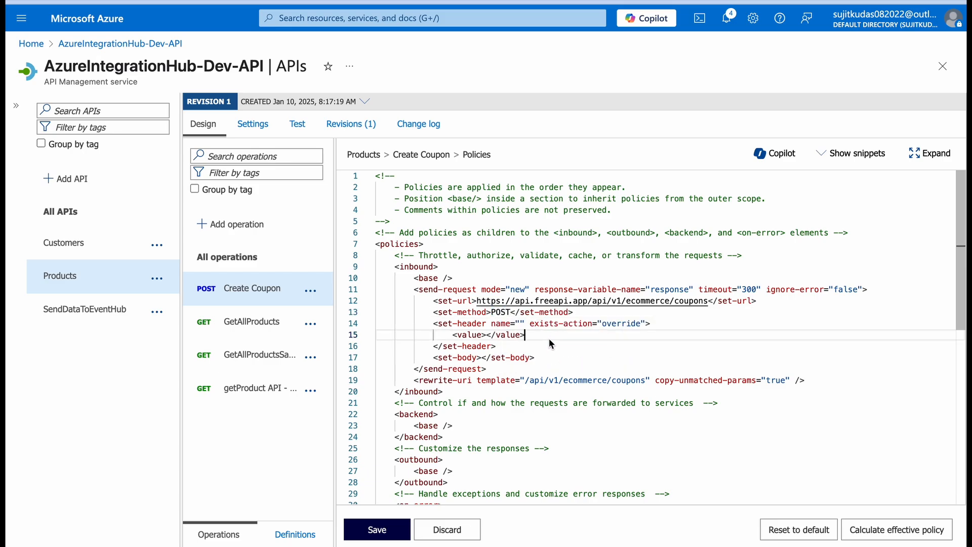
- Copy the header name accept from the Freeapi Create coupon code sample into the policy's empty set-header name attribute
left_click(520, 324)
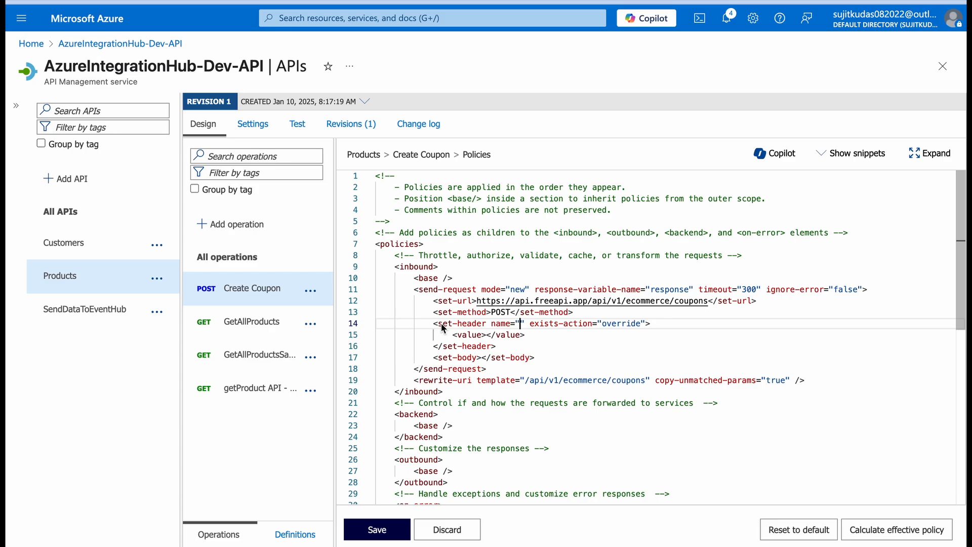
left_click(269, 1)
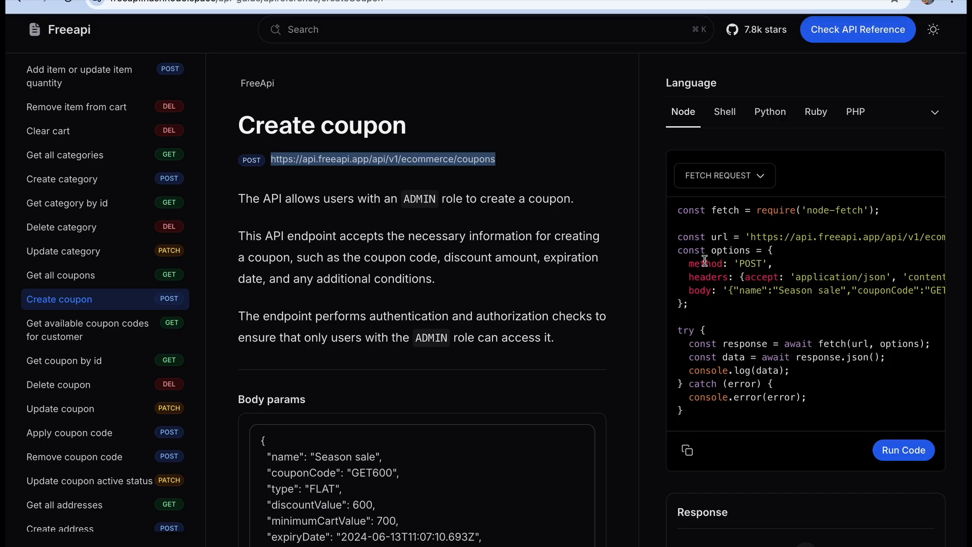
double_click(762, 278)
key("ctrl+c")
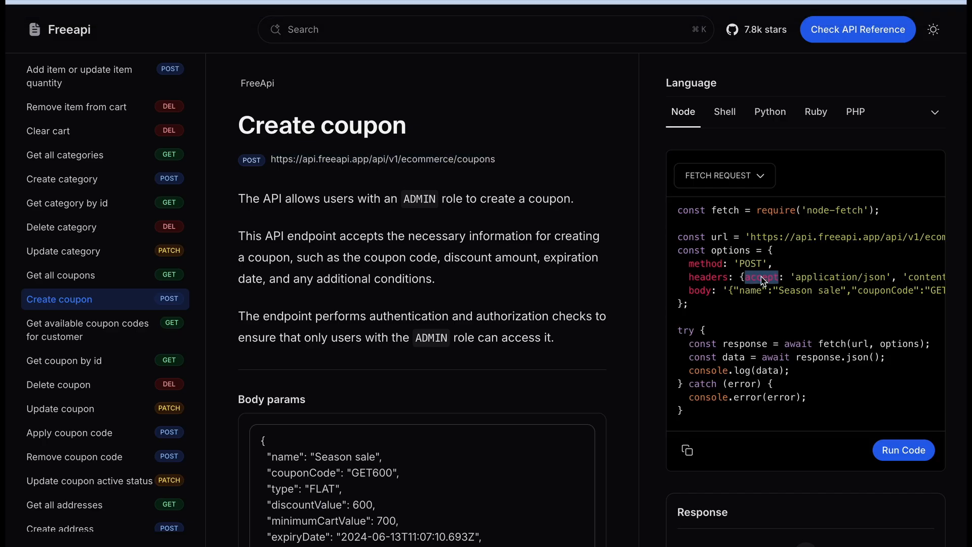
left_click(329, 1)
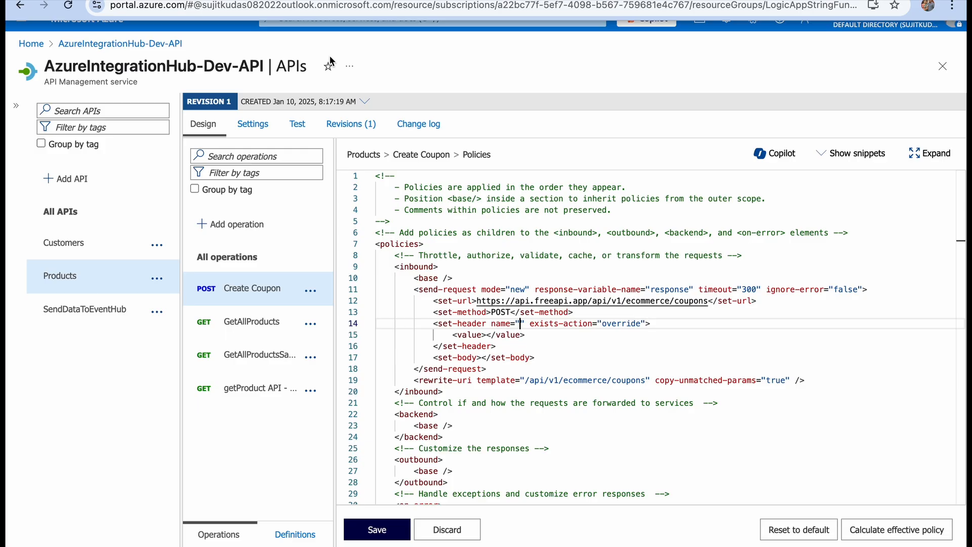
key("ctrl+v")
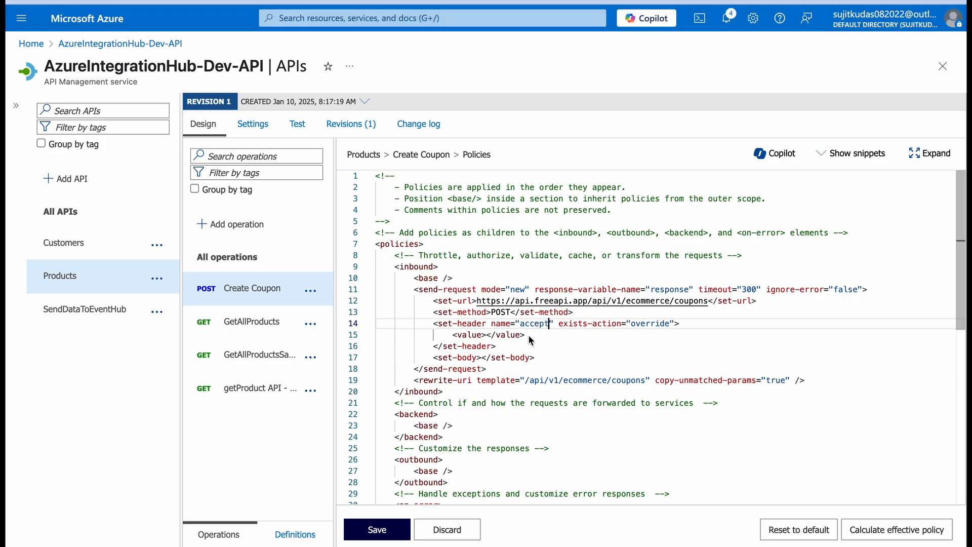
- Set the accept header's value element to @((string)context.Request.Headers.GetValueorDefault("accept",""))
left_click(486, 336)
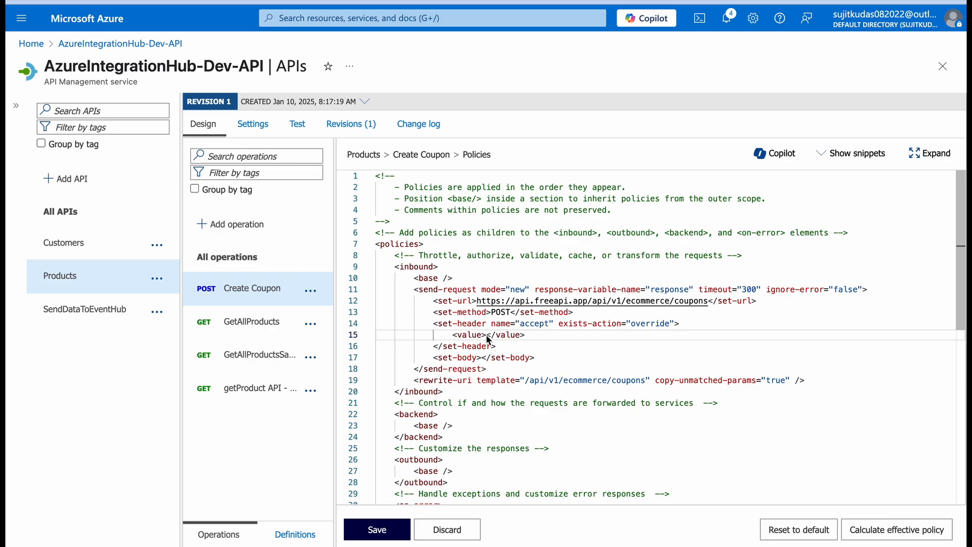
type("@")
type("()")
type("((")
type("string")
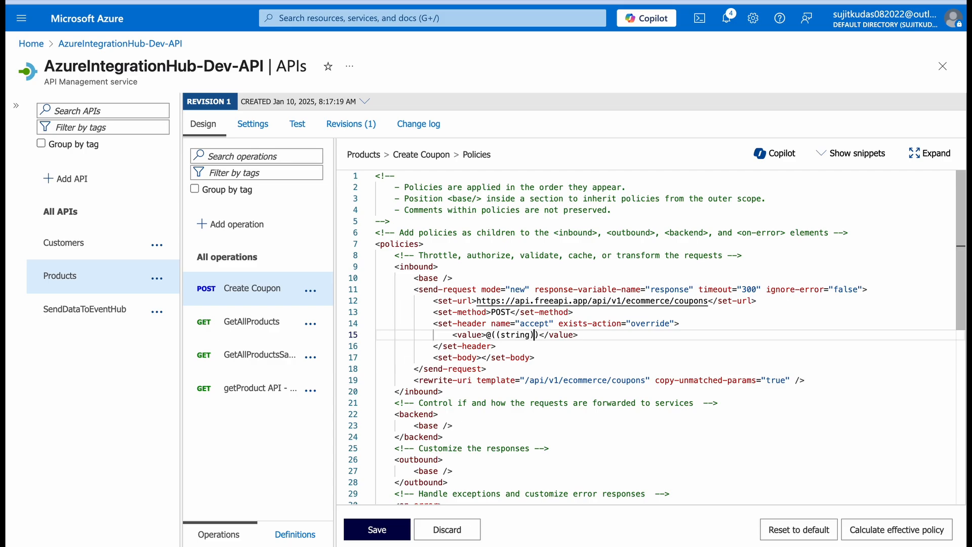
type("con")
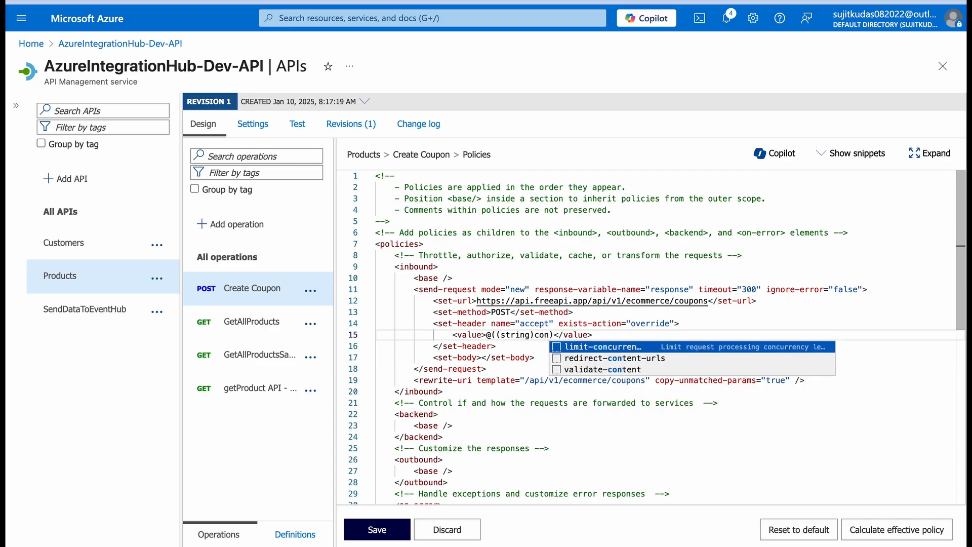
type("text.")
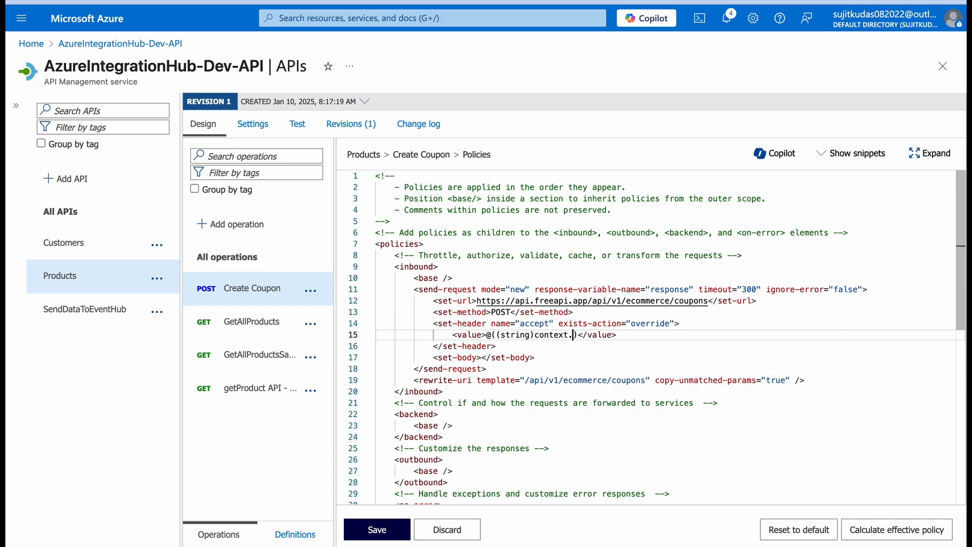
type("R")
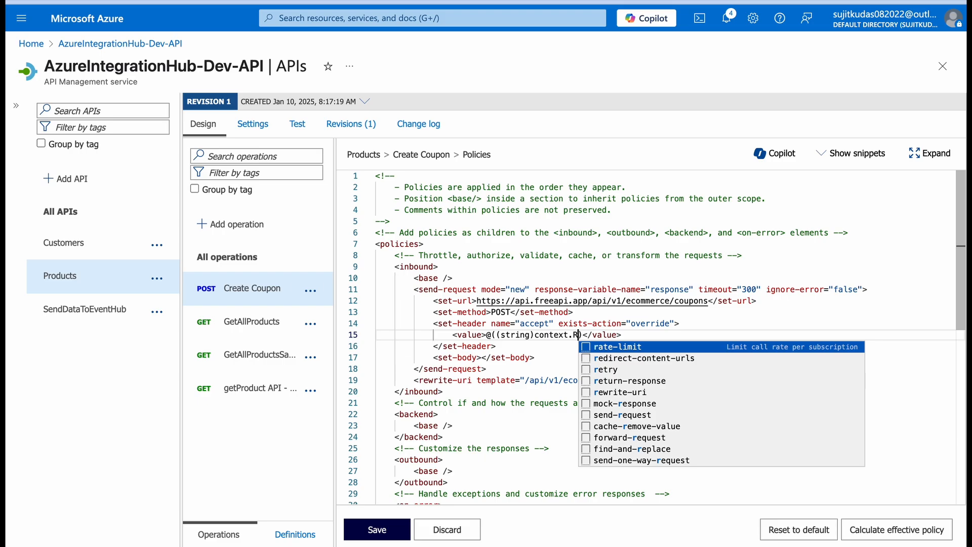
type("equest")
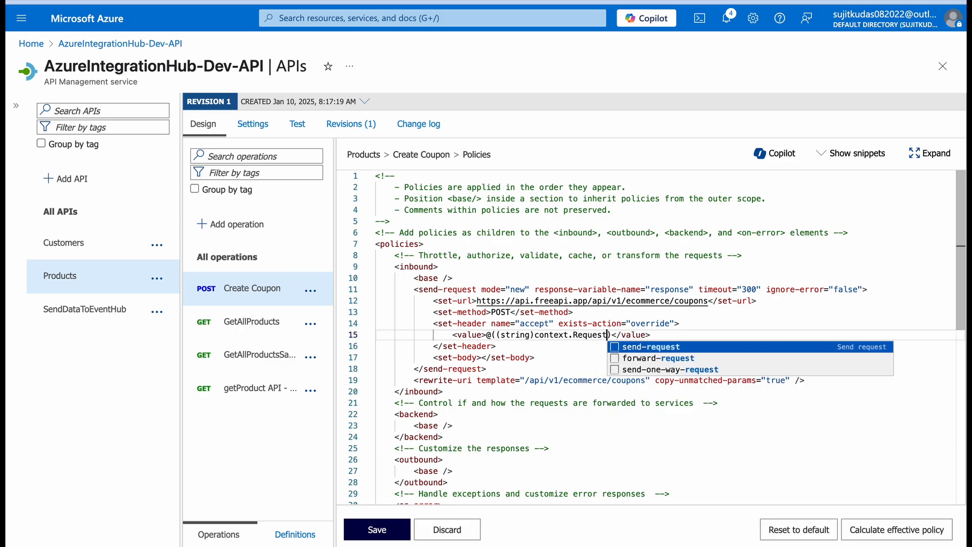
type(".Head")
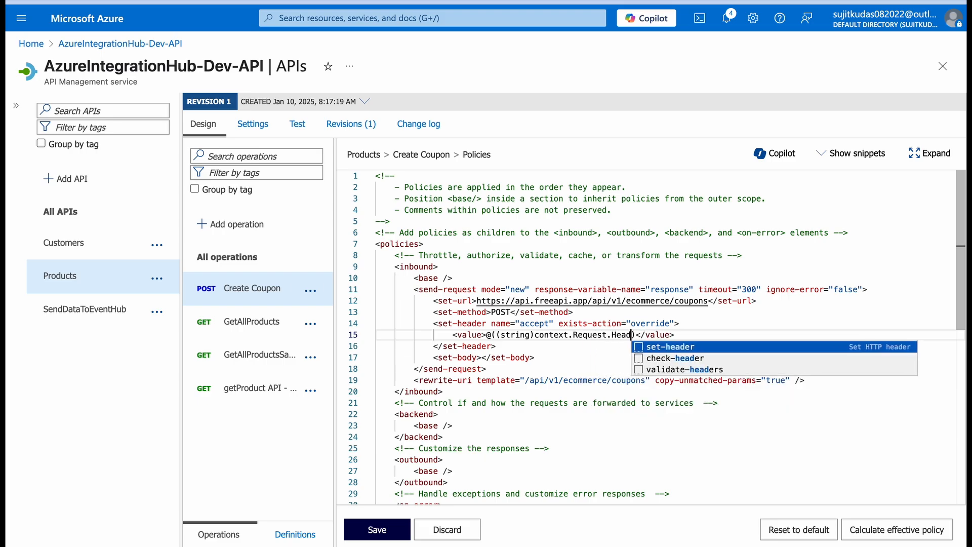
type("ers")
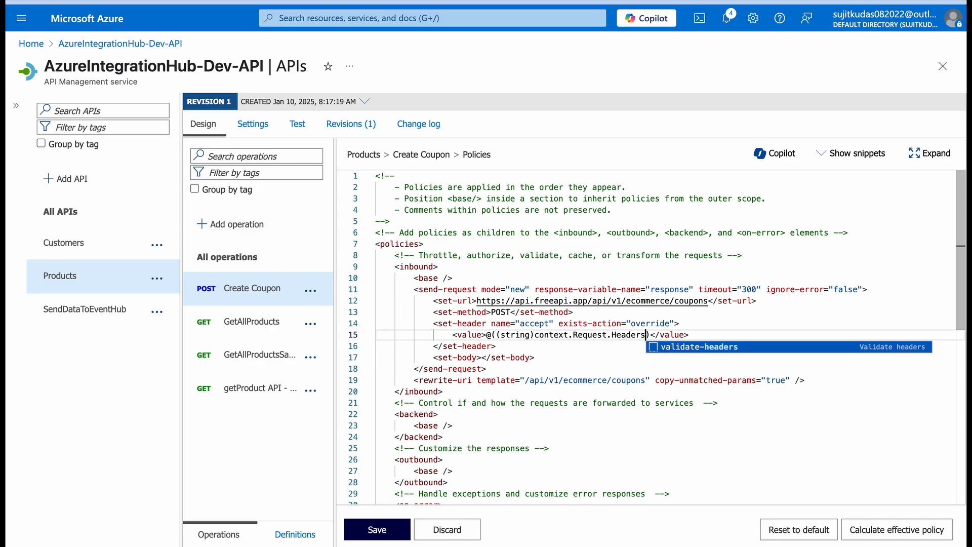
type(".G")
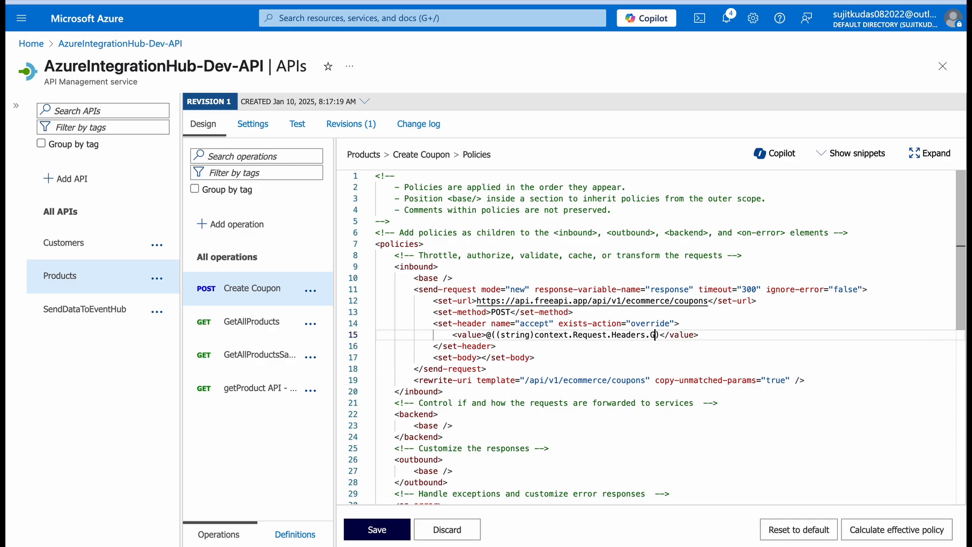
type("etVa")
type("lue")
type("orDef")
type("ault")
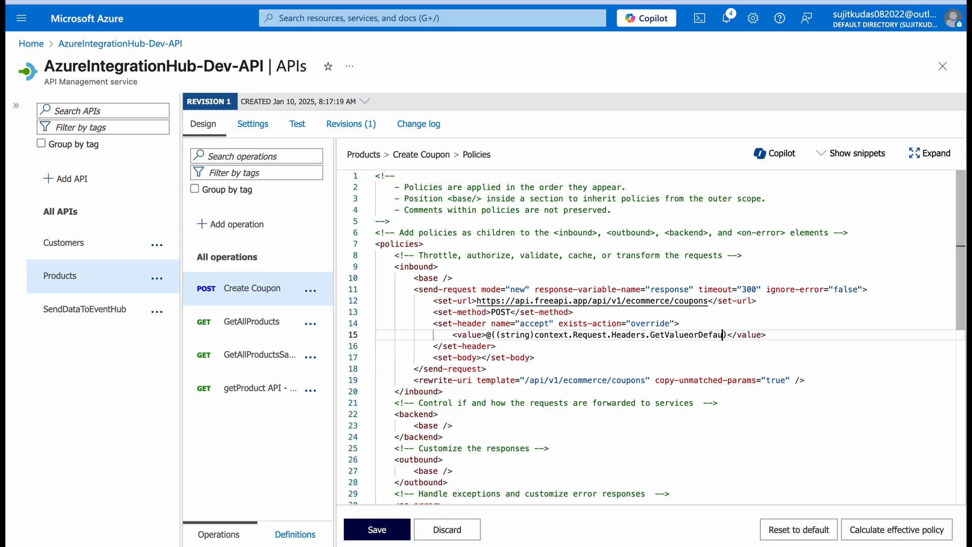
type("()\"\"a")
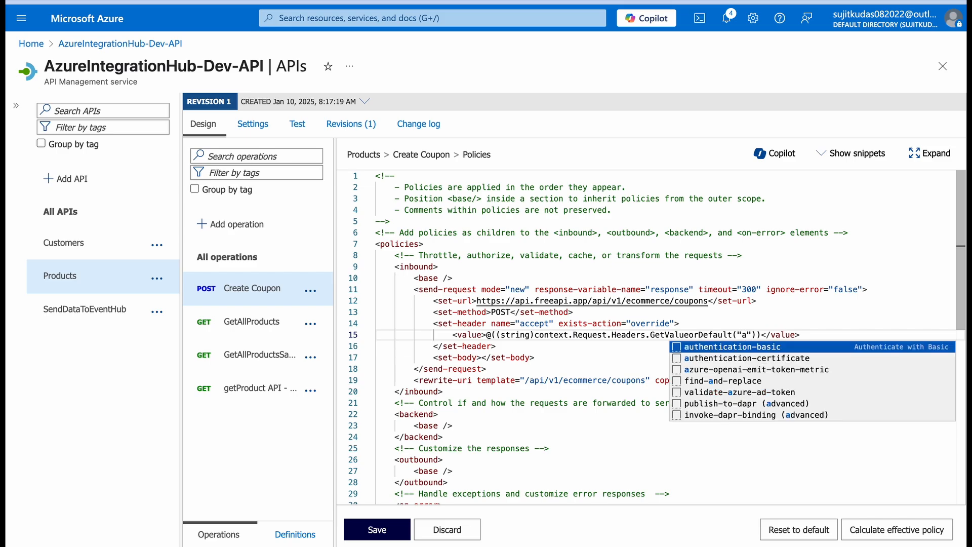
type("ccept\"")
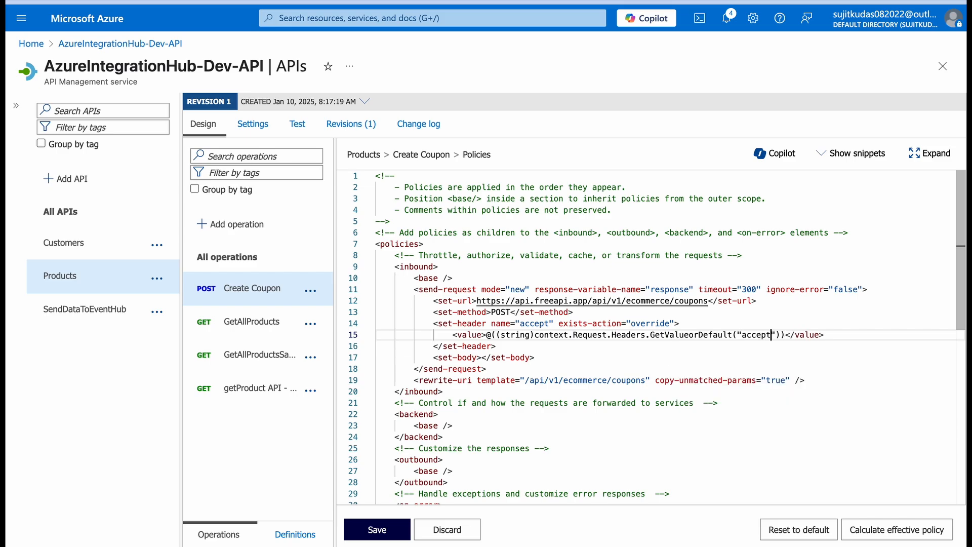
type(",\"\")")
- Duplicate the whole accept set-header block directly below itself, before the set-body element
left_click(434, 325)
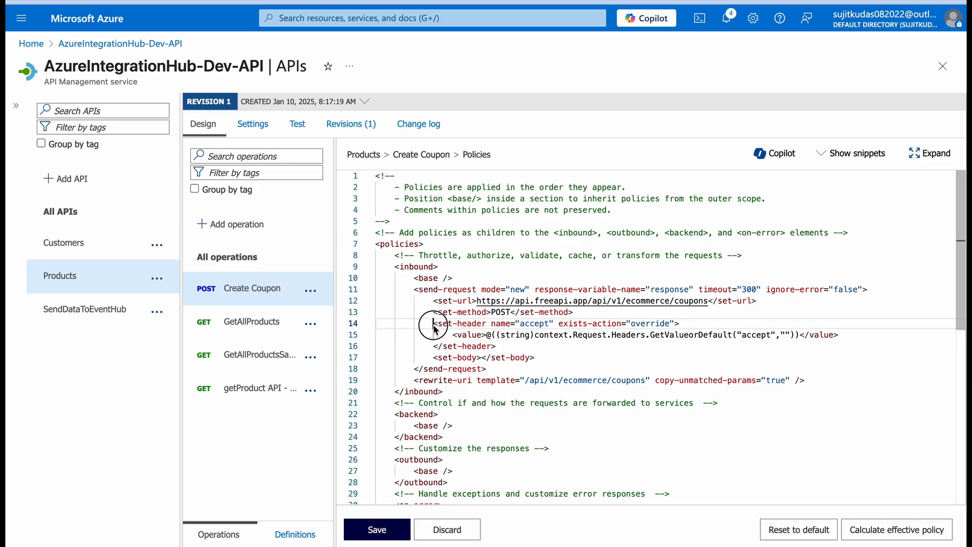
left_click_drag(434, 324, 502, 351)
key("ctrl+c")
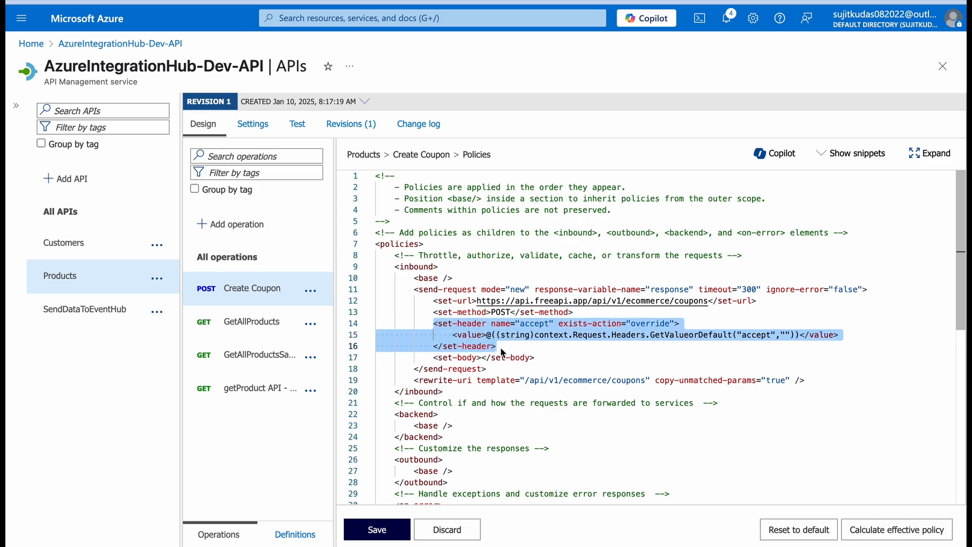
left_click(502, 351)
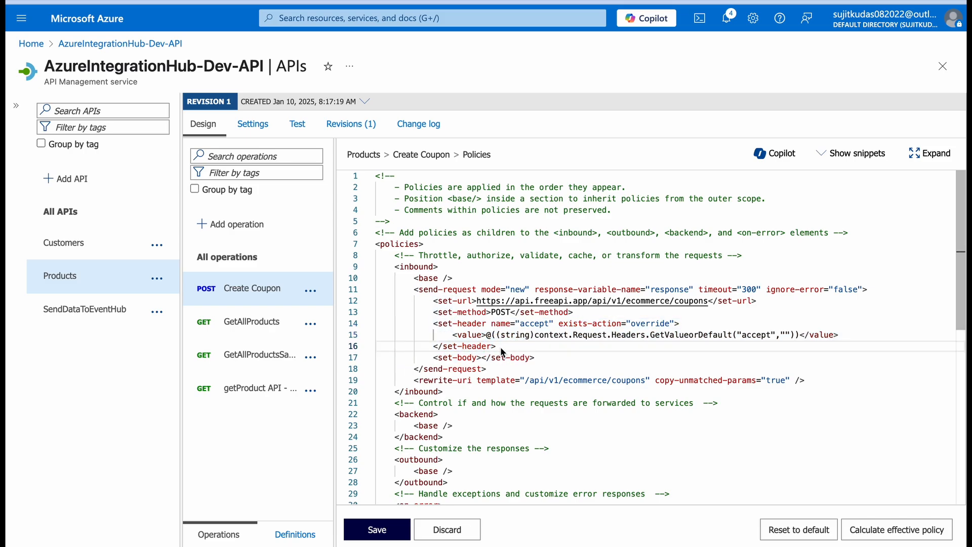
key("Return")
key("ctrl+v")
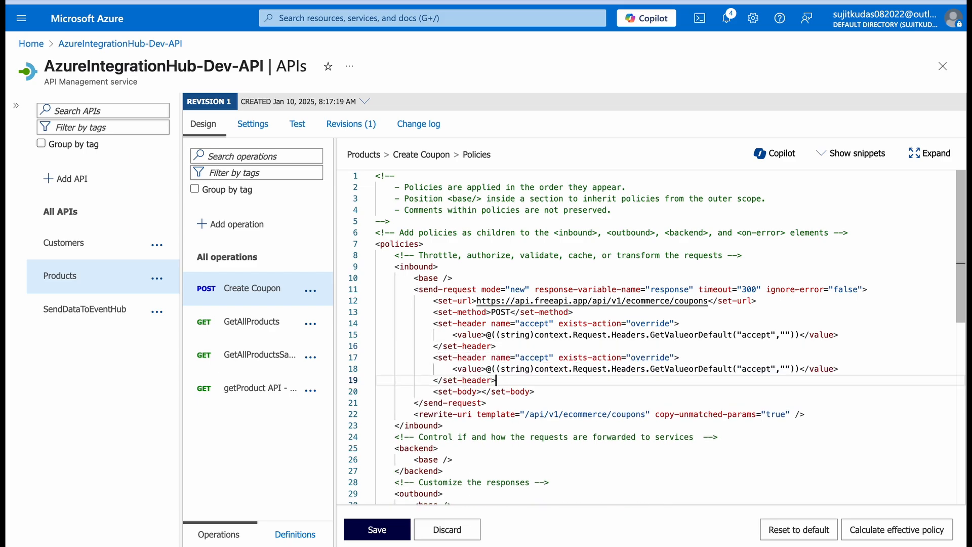
- Rename the duplicated set-header element's name attribute to content-type
double_click(536, 358)
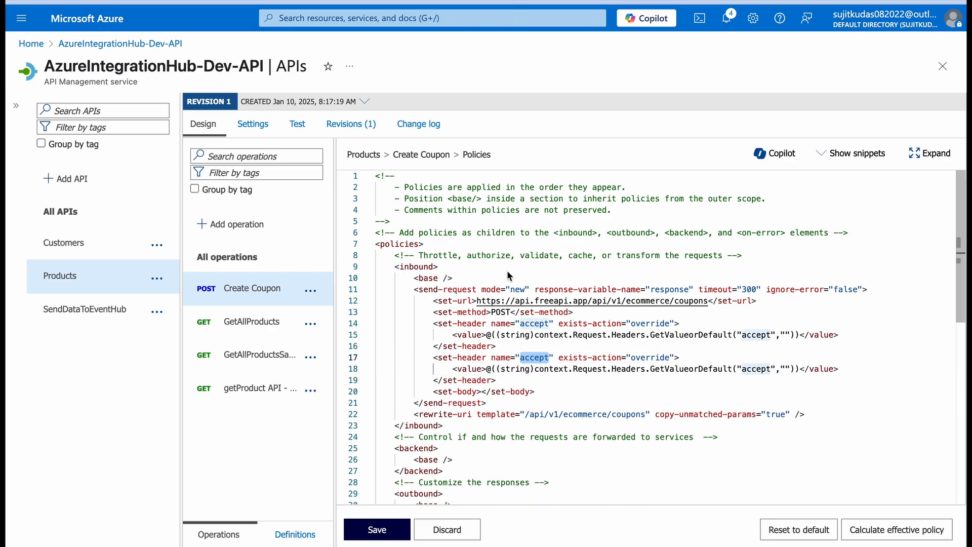
type("conten")
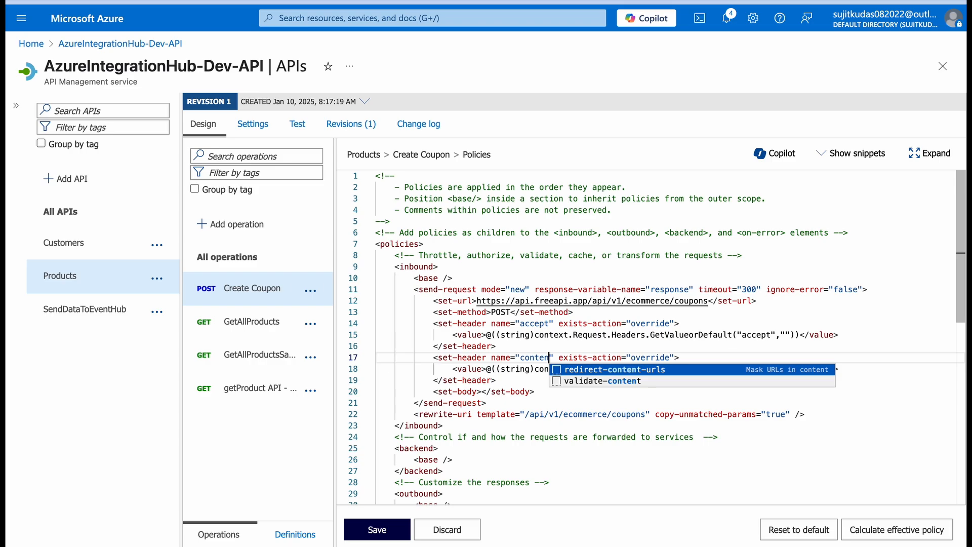
type("t-")
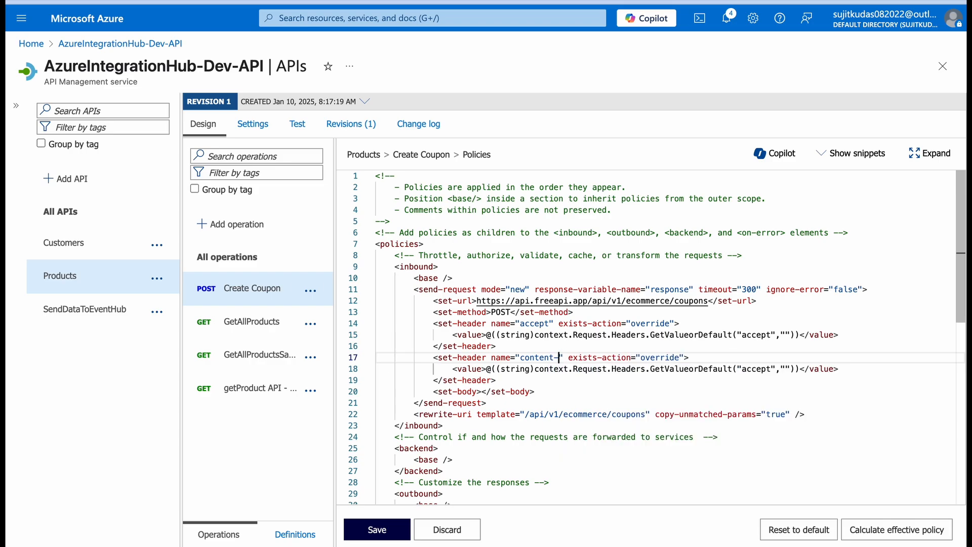
type("tyupe")
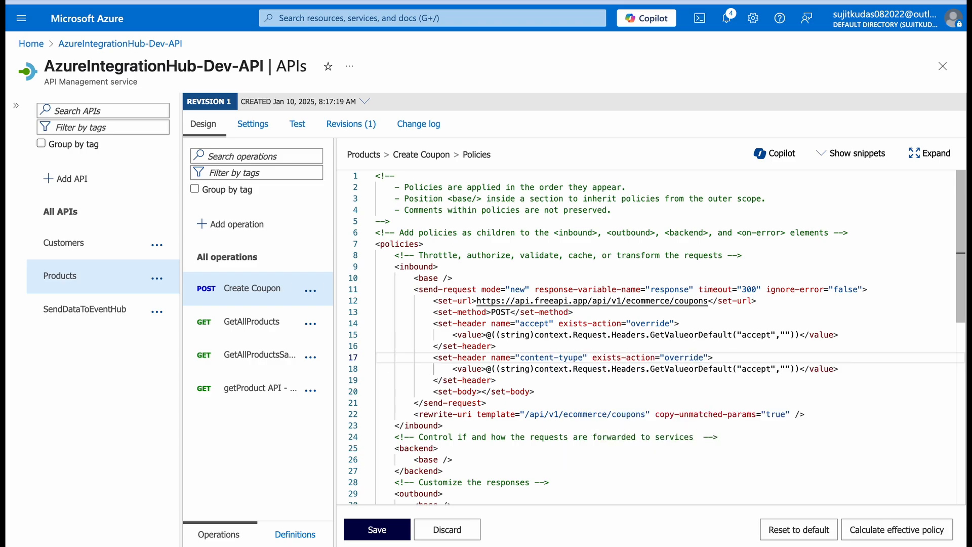
key("BackSpace")
key("BackSpace")
key("BackSpace")
type("pe")
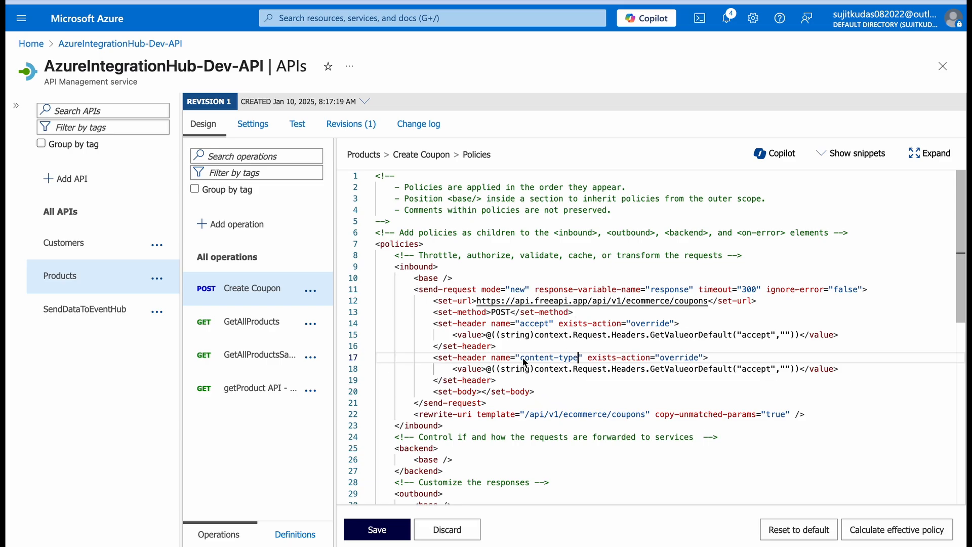
- Copy the name content-type over "accept" in the second header's GetValueorDefault expression
left_click_drag(522, 358, 577, 359)
key("ctrl+c")
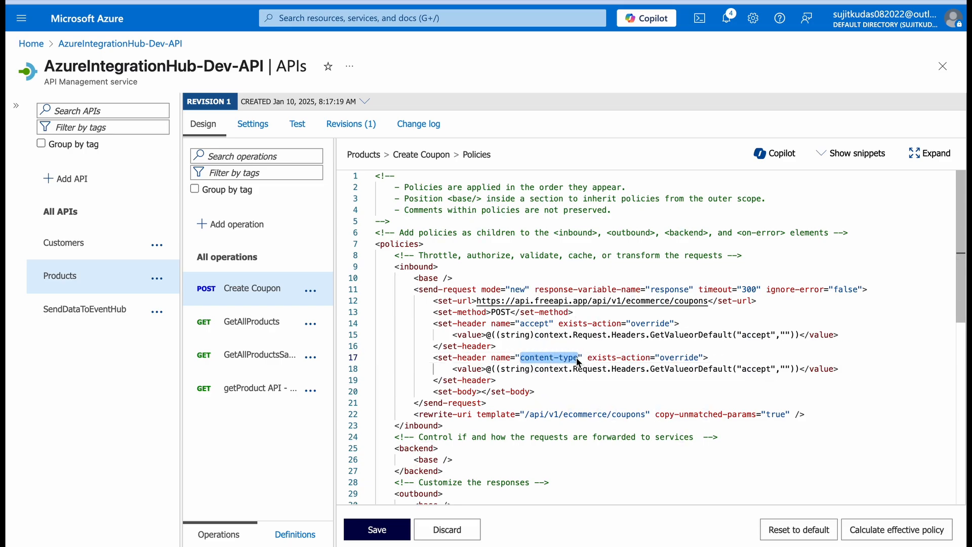
double_click(755, 368)
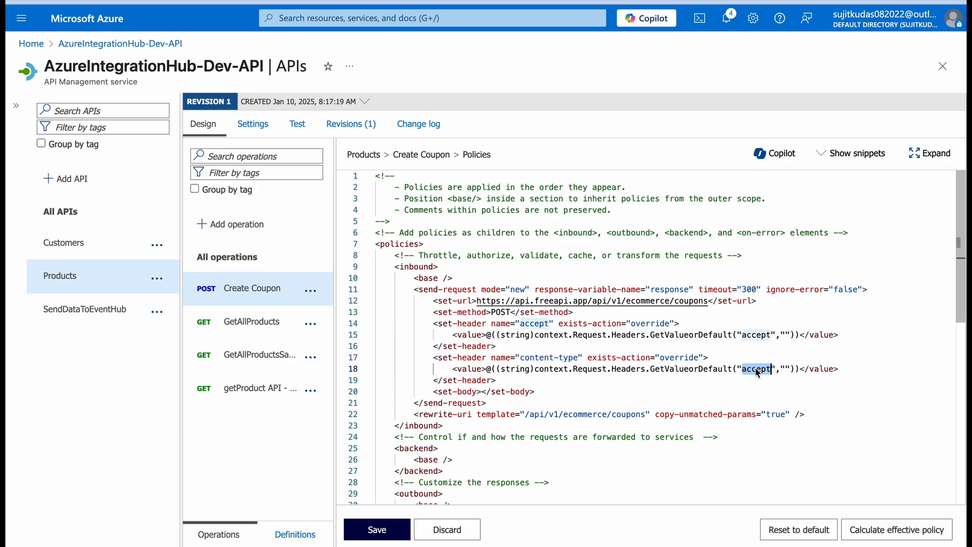
key("ctrl+v")
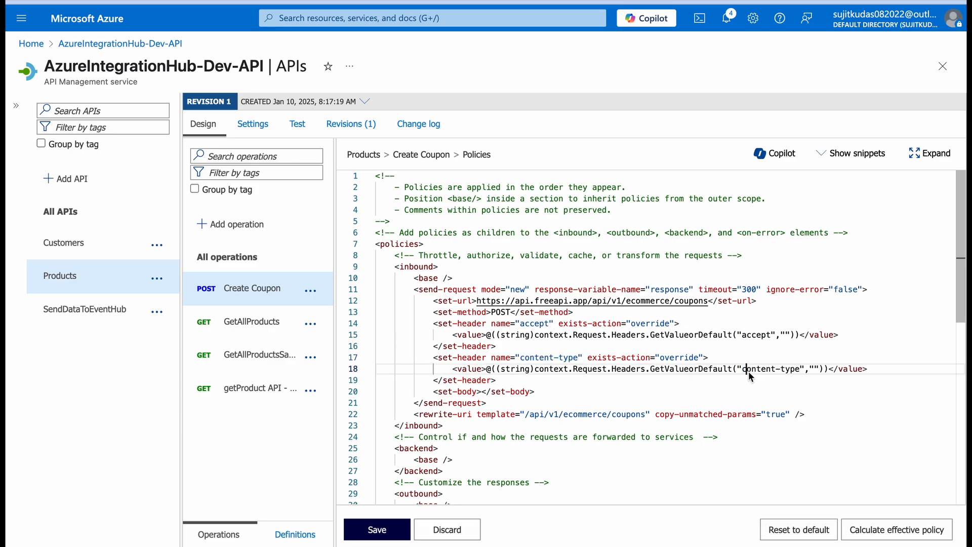
- Capitalize the header name in the second header's value expression as "Content-Type"
type("c=")
key("BackSpace")
key("BackSpace")
key("BackSpace")
type("C")
key("Right")
key("Right")
key("Right")
key("Right")
key("Right")
key("Right")
key("Right")
key("BackSpace")
type("T")
left_click(567, 381)
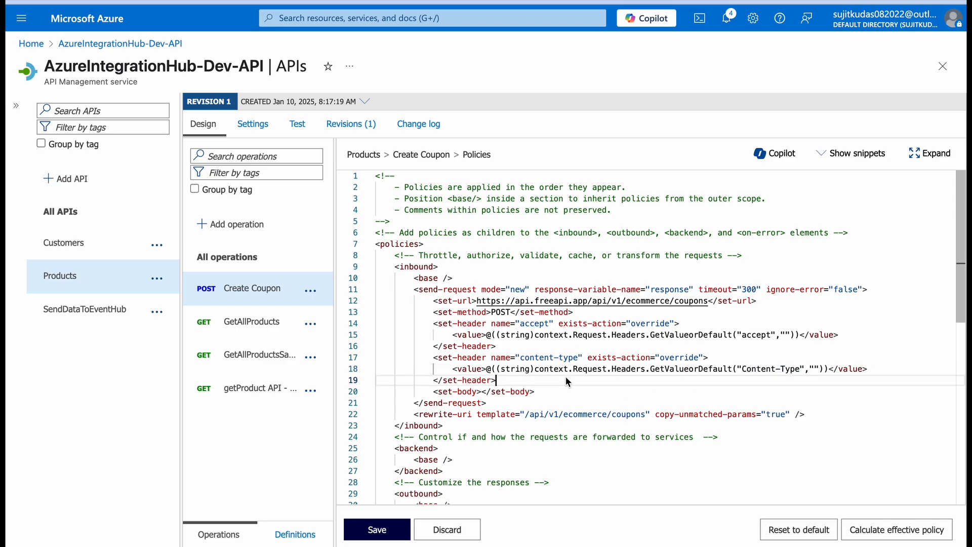
- Fill the send-request's set-body element with the expression @(context.Request.Body.As<string>())
left_click(481, 392)
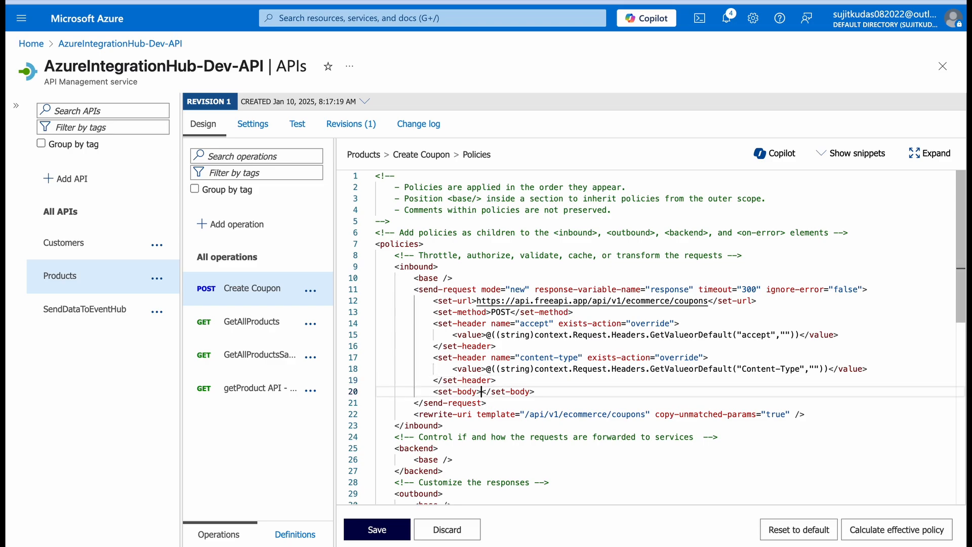
type("@")
type("()")
type("conte")
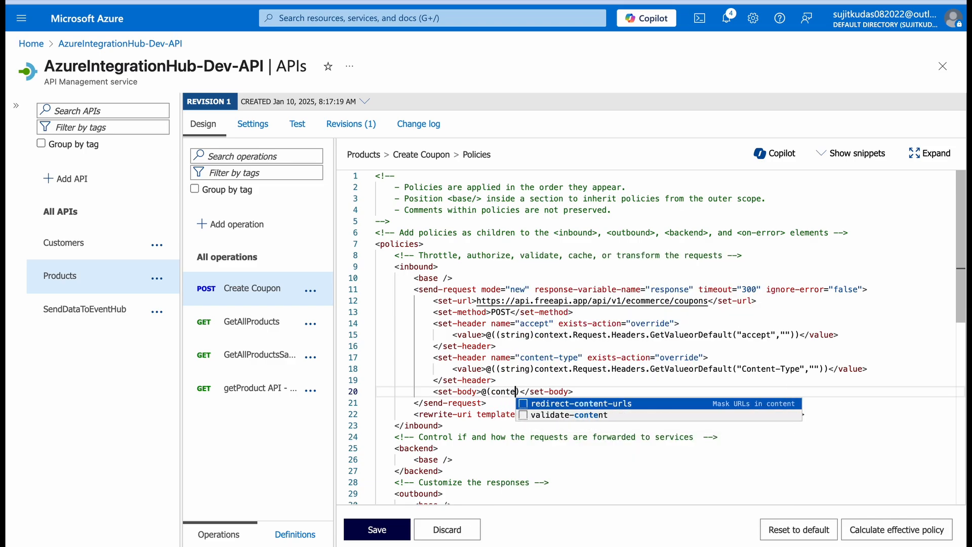
type("xt")
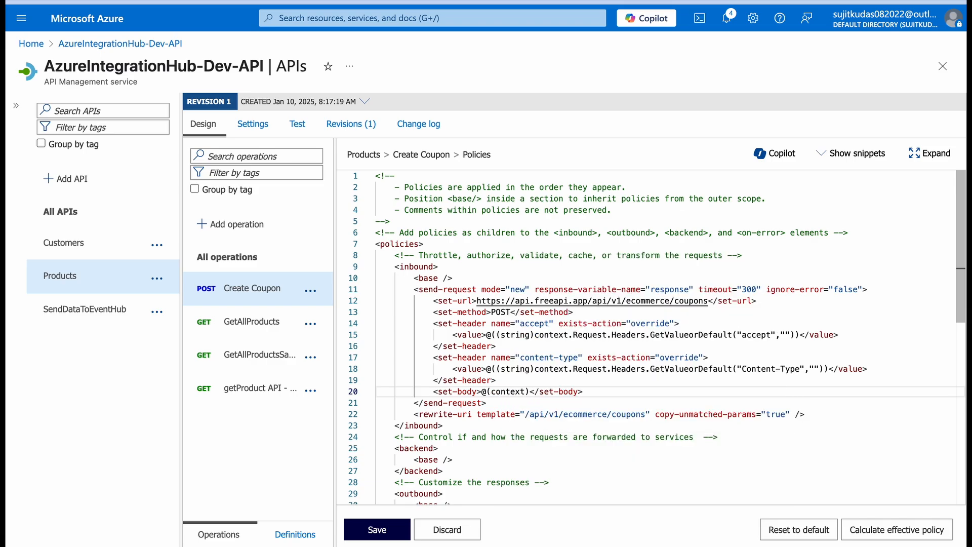
type(".Reques")
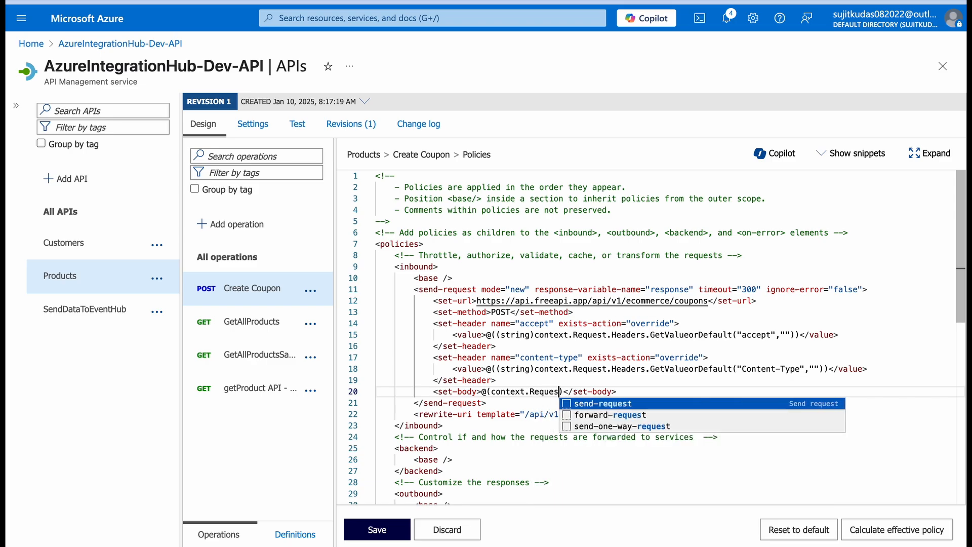
type("t.")
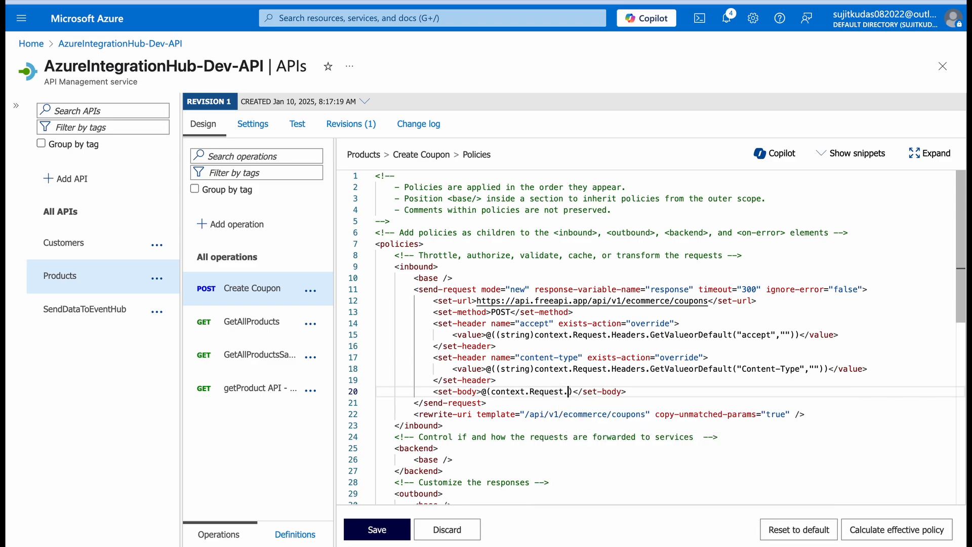
type("Body")
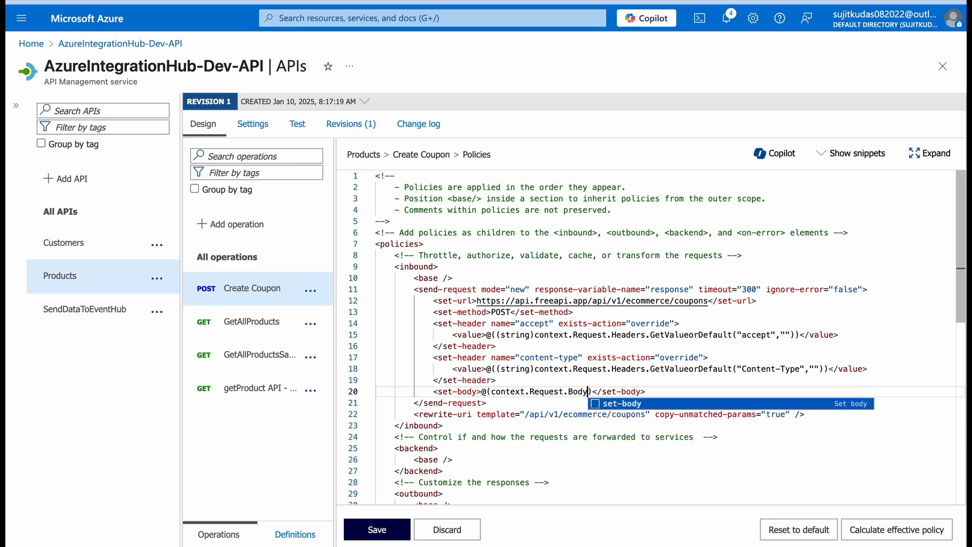
type(".")
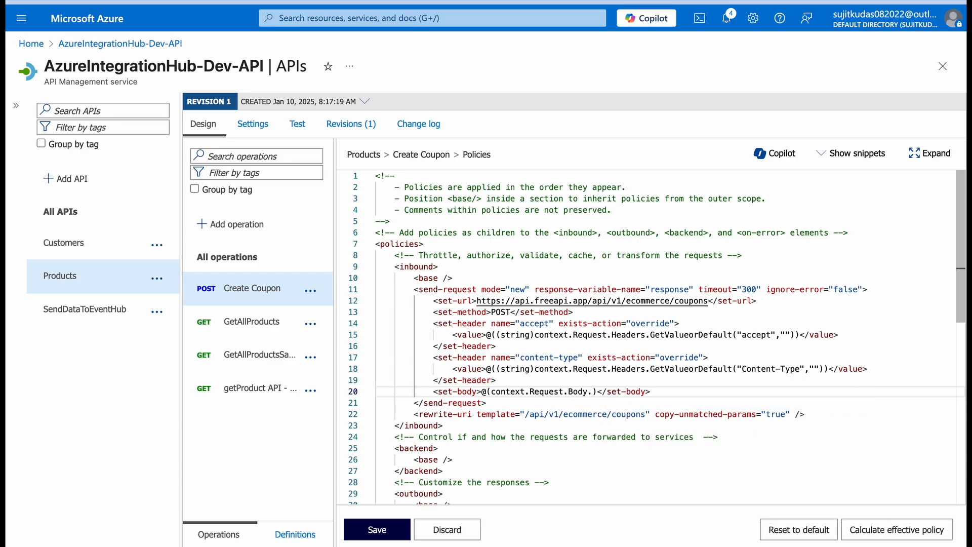
type("As")
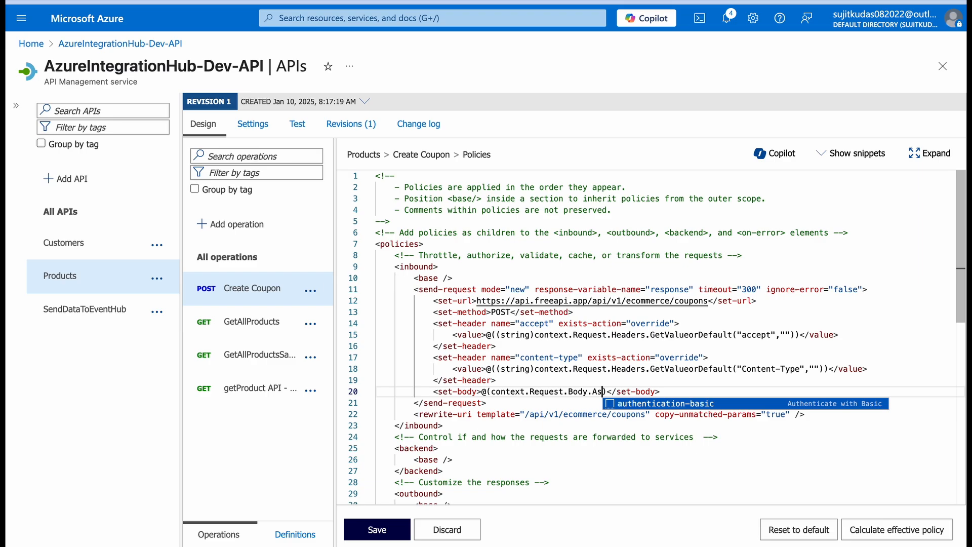
type("<")
type("string")
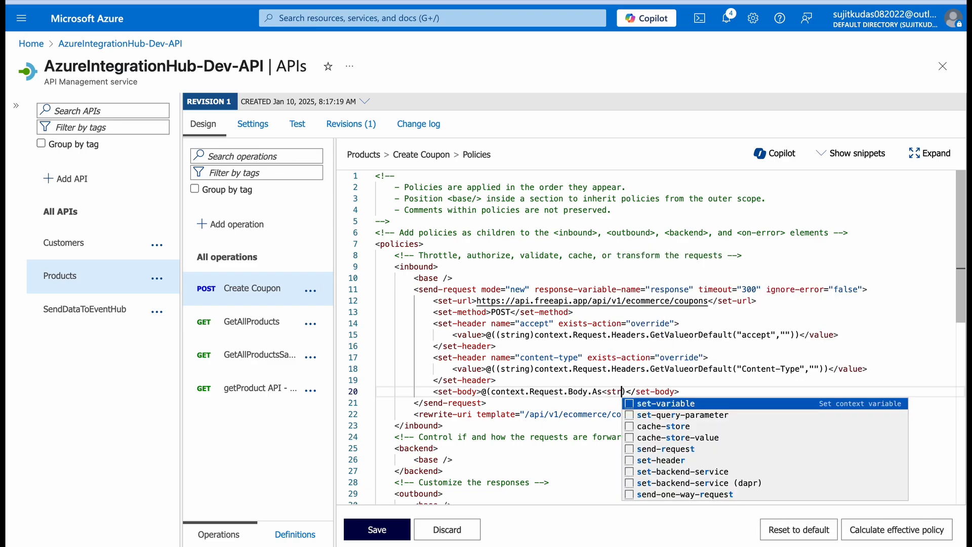
type(">")
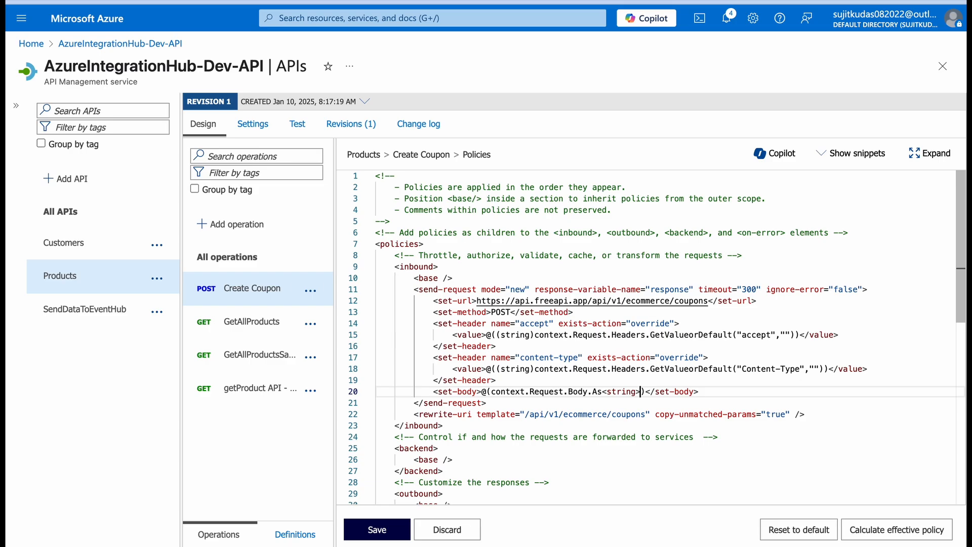
type("()")
- Duplicate the whole content-type set-header block directly below itself, before the set-body element
left_click_drag(431, 357, 496, 381)
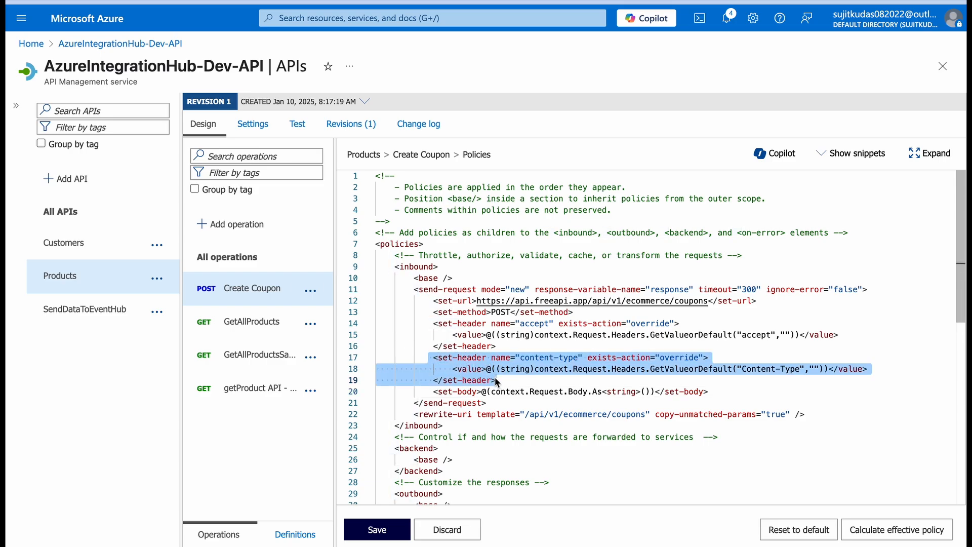
key("ctrl+c")
left_click(500, 379)
key("Return")
key("ctrl+v")
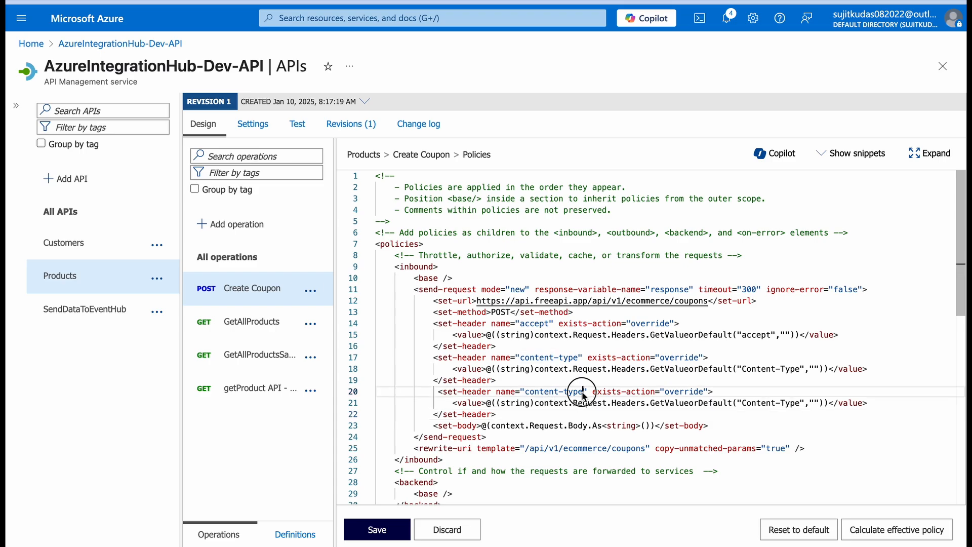
- Rename the duplicated third set-header element's name attribute to Authorization
left_click_drag(583, 393, 527, 395)
type("Auth")
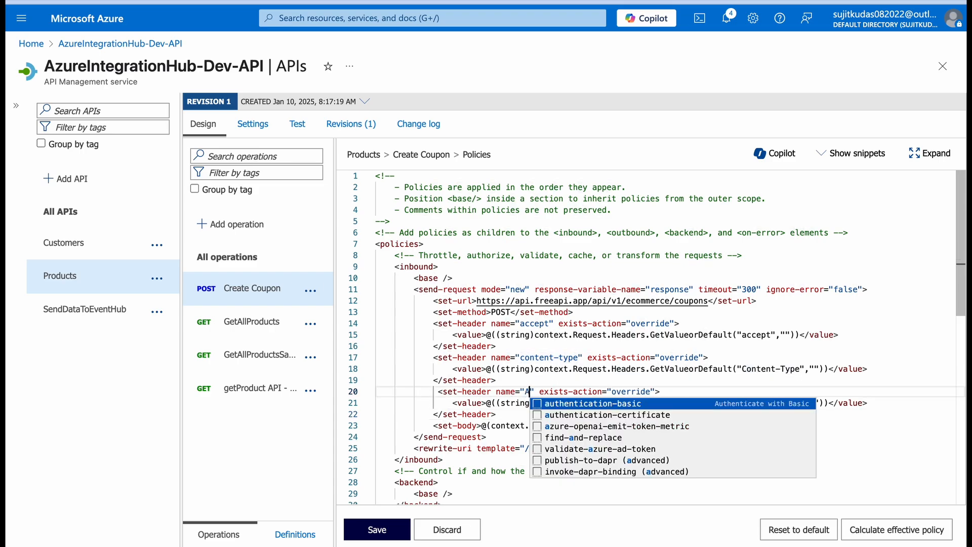
type("orizat")
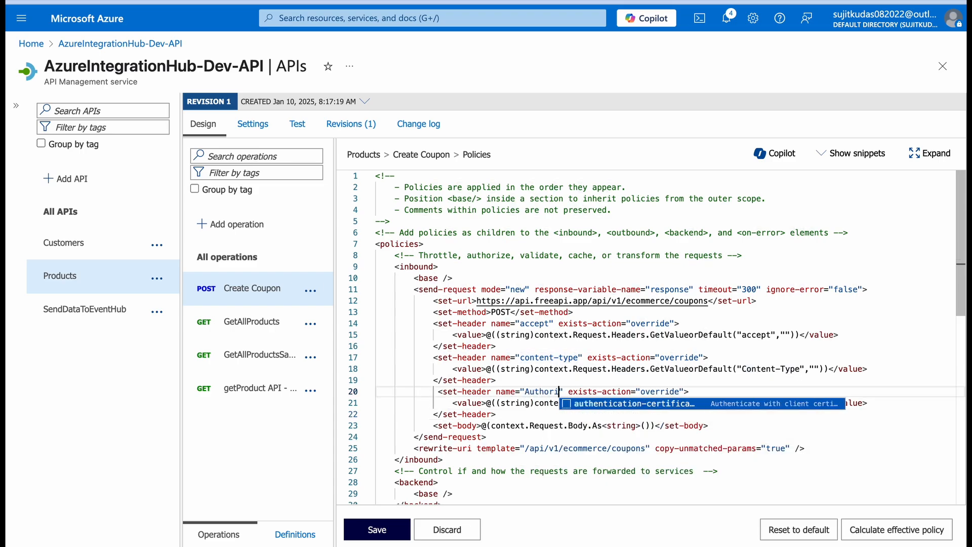
type("ion")
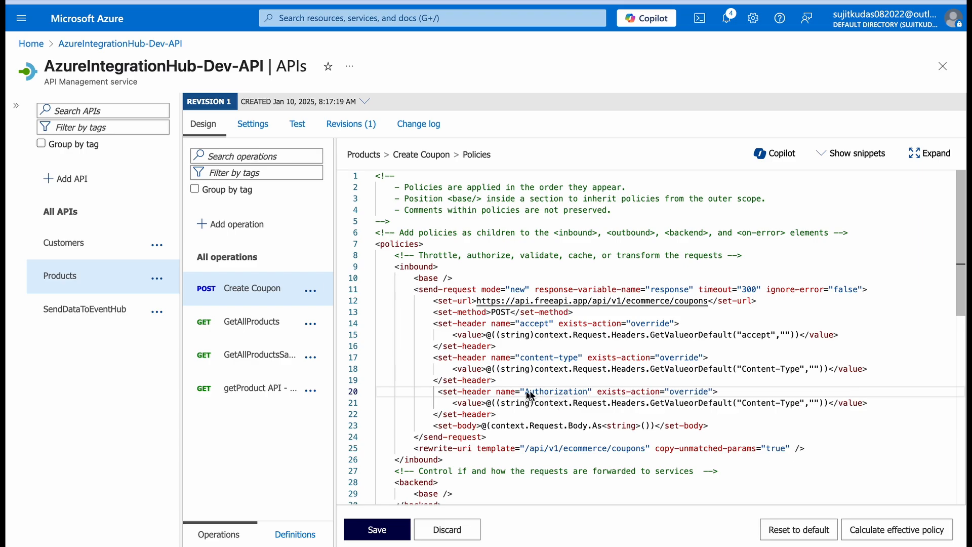
- Copy the name Authorization over "Content-Type" in the third header's value expression and try to save the policy
double_click(565, 395)
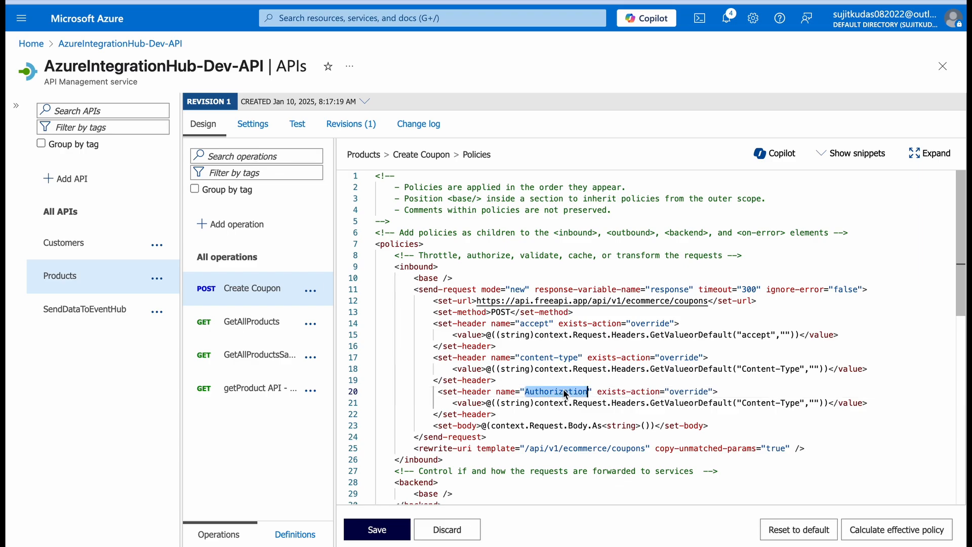
left_click(746, 402)
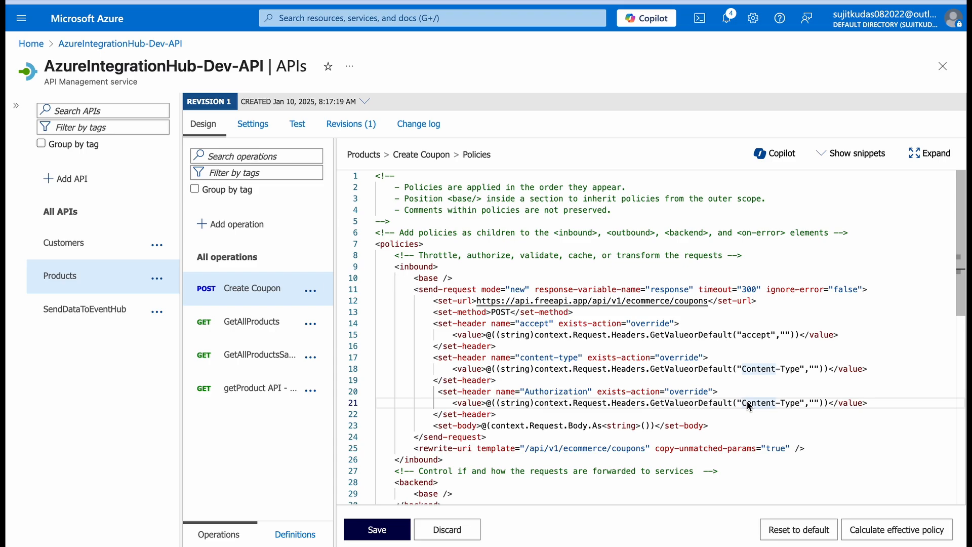
left_click_drag(743, 403, 797, 408)
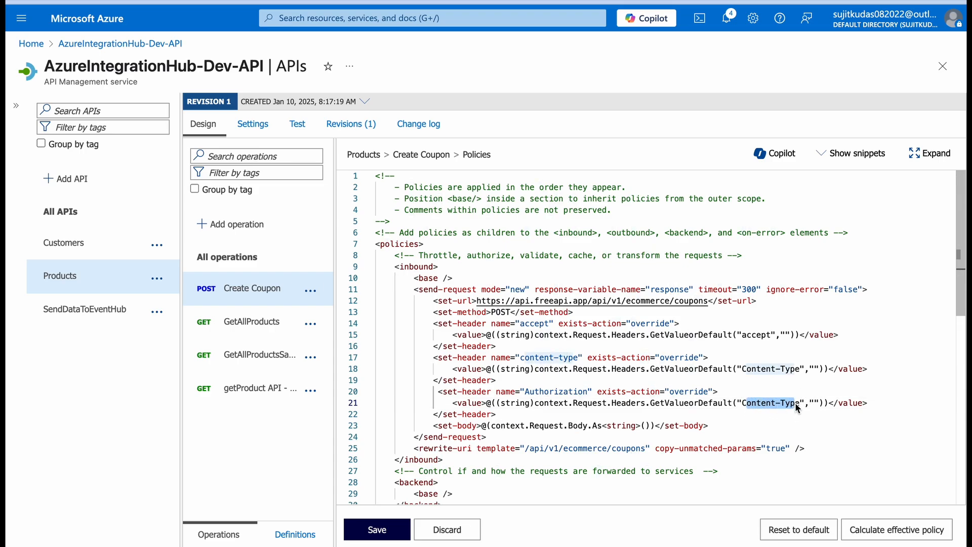
key("BackSpace")
key("Delete")
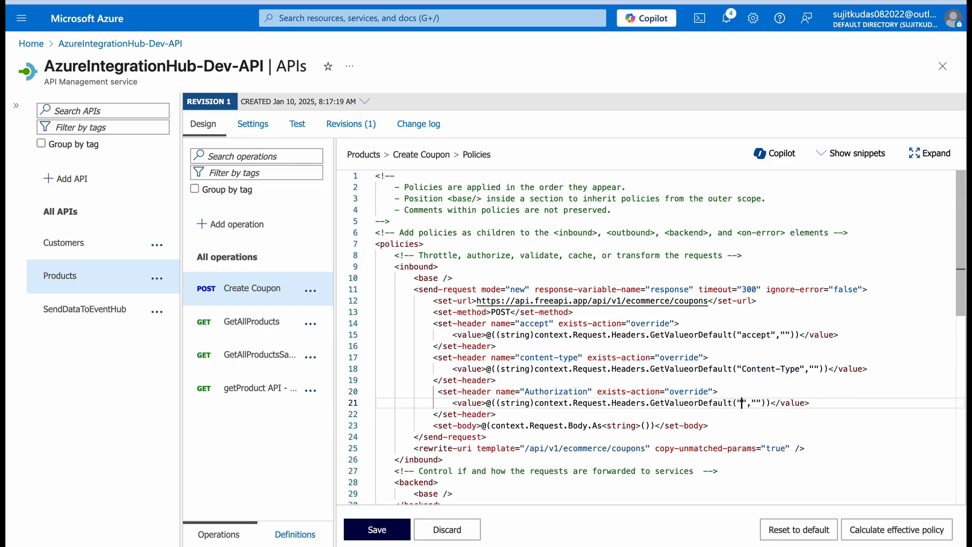
key("ctrl+v")
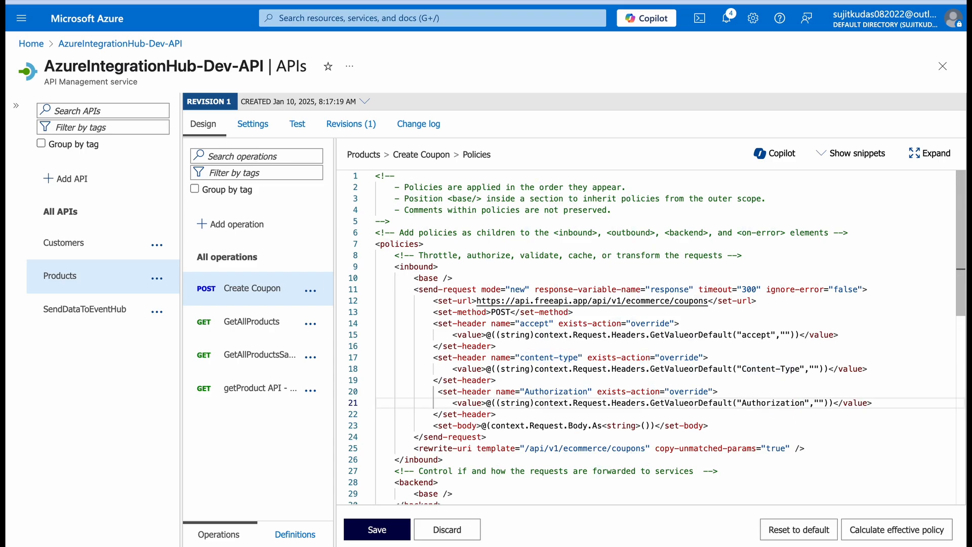
left_click(384, 536)
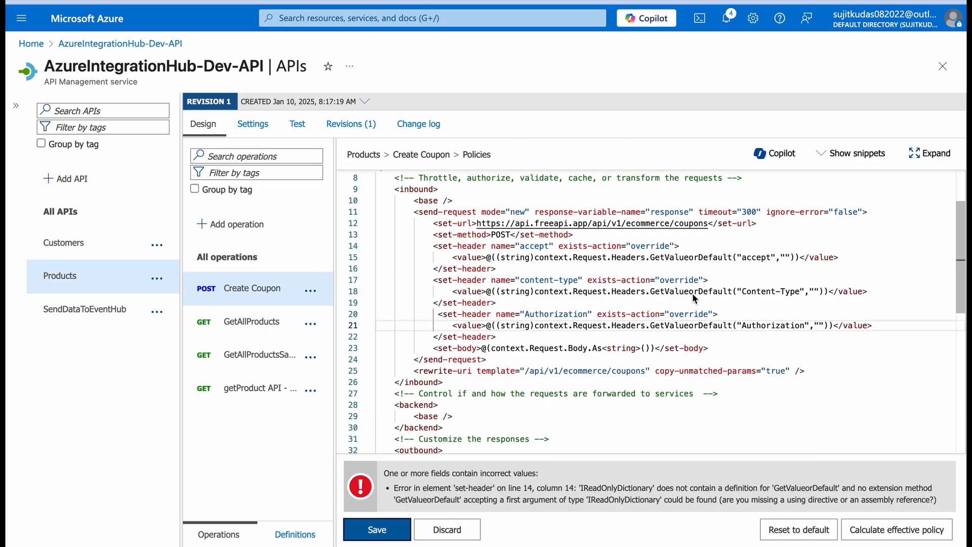
- Correct the method name to GetValueOrDefault in all three header value expressions and save the policy
left_click(694, 291)
key("BackSpace")
type("O")
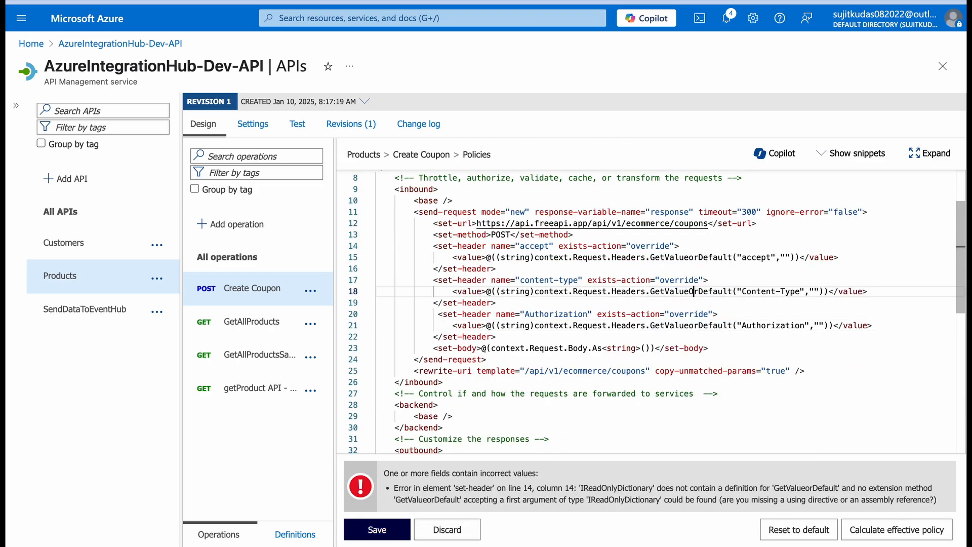
left_click(694, 257)
key("BackSpace")
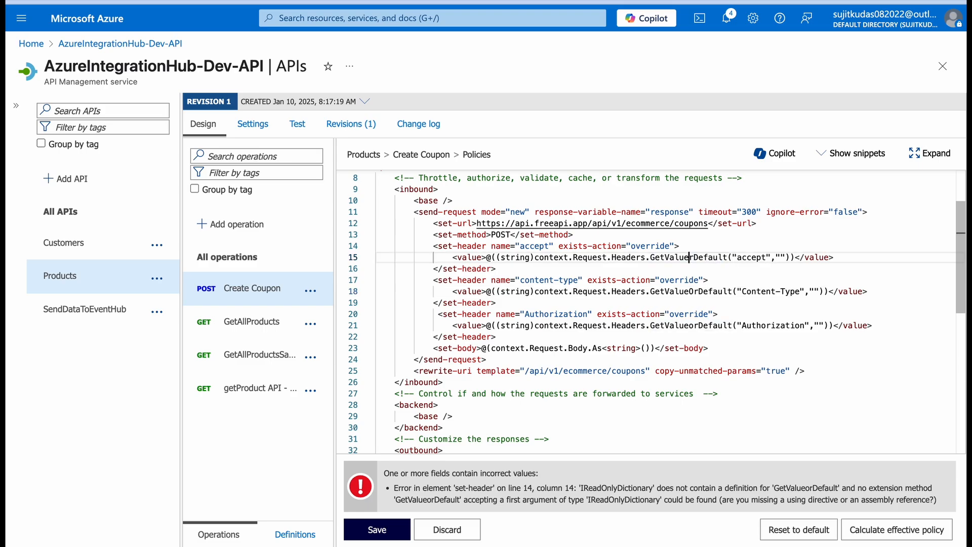
type("Or")
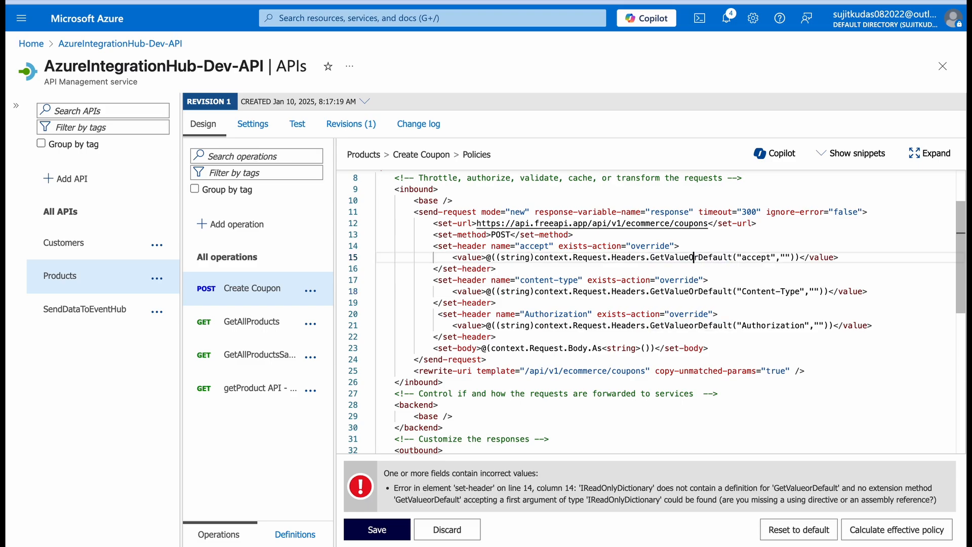
left_click(695, 325)
key("BackSpace")
type("O")
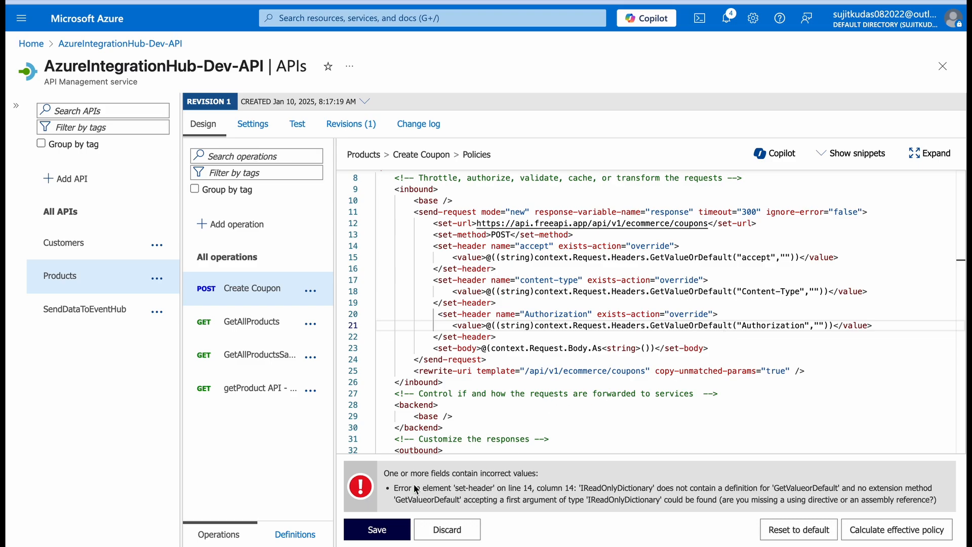
left_click(381, 529)
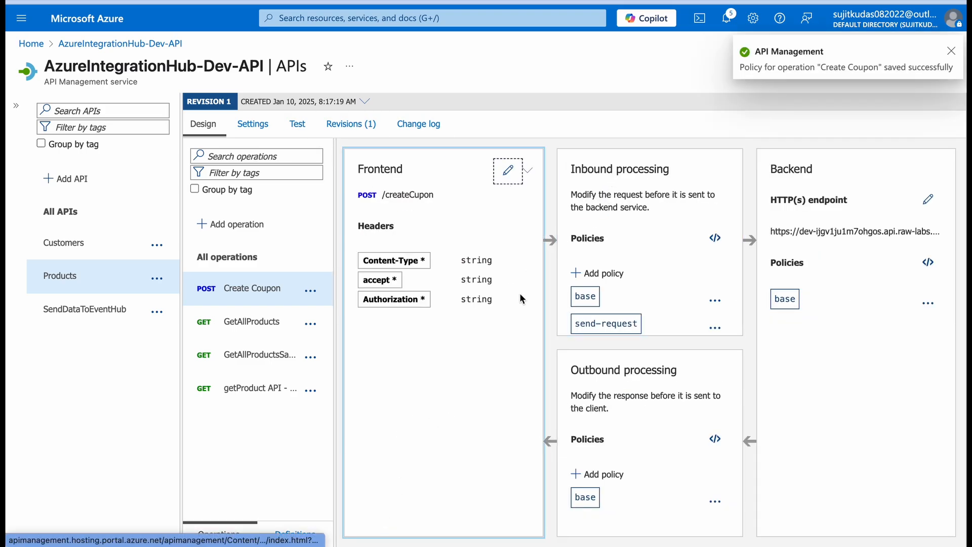
- Reopen the Create Coupon inbound policy code and delete the rewrite-uri element below the send-request block
left_click(715, 237)
scroll(605, 356, "down", 3)
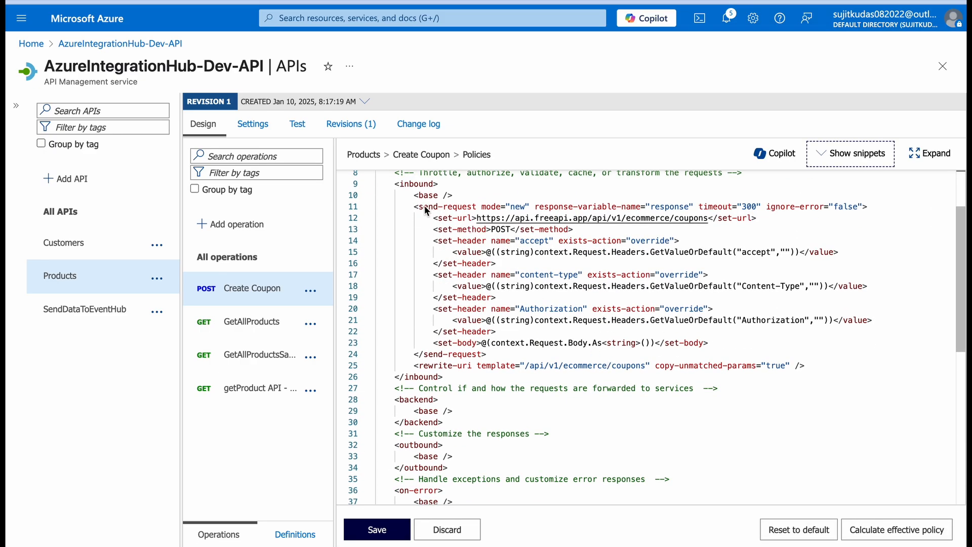
left_click(558, 217)
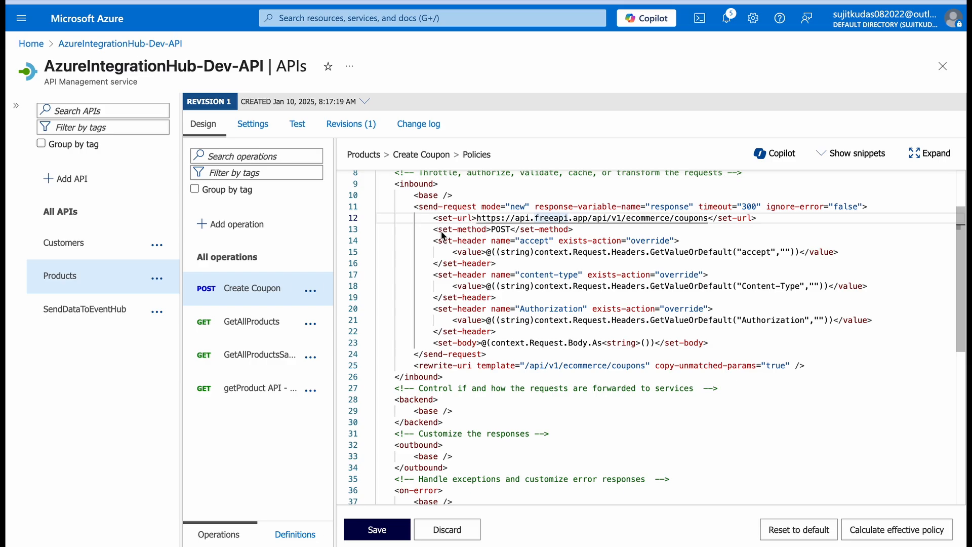
left_click(488, 230)
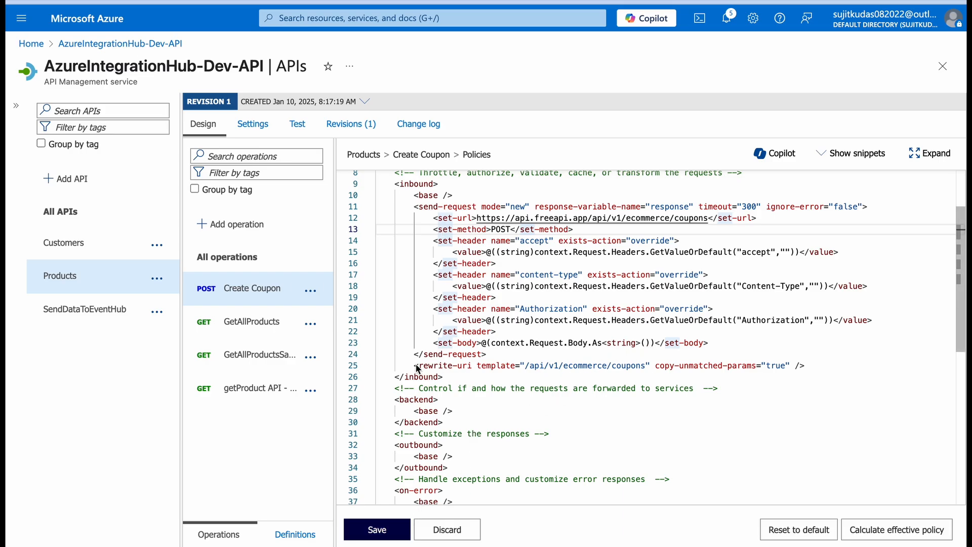
left_click(432, 365)
left_click_drag(431, 364, 823, 365)
key("BackSpace")
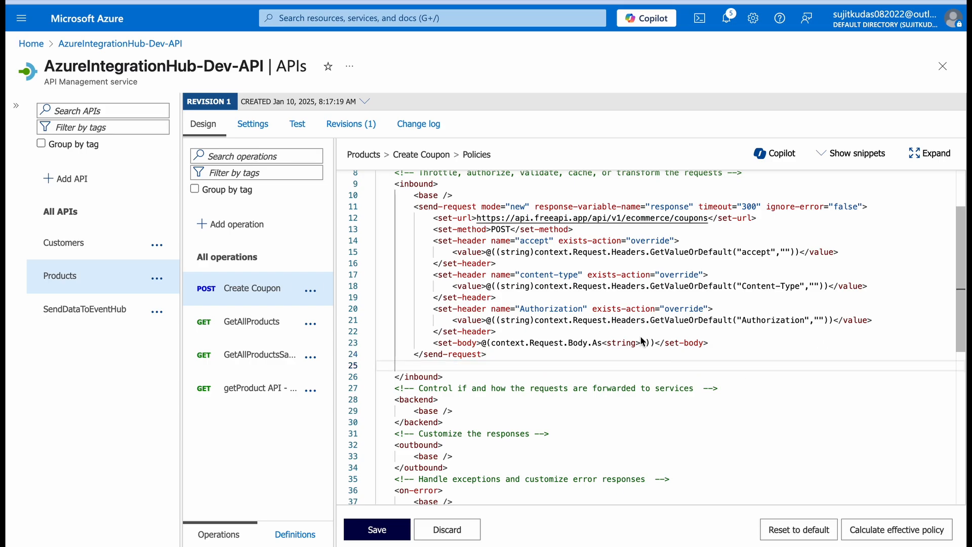
- Insert a return-response policy snippet directly below the send-request block and strip it down to its opening tag
left_click(498, 354)
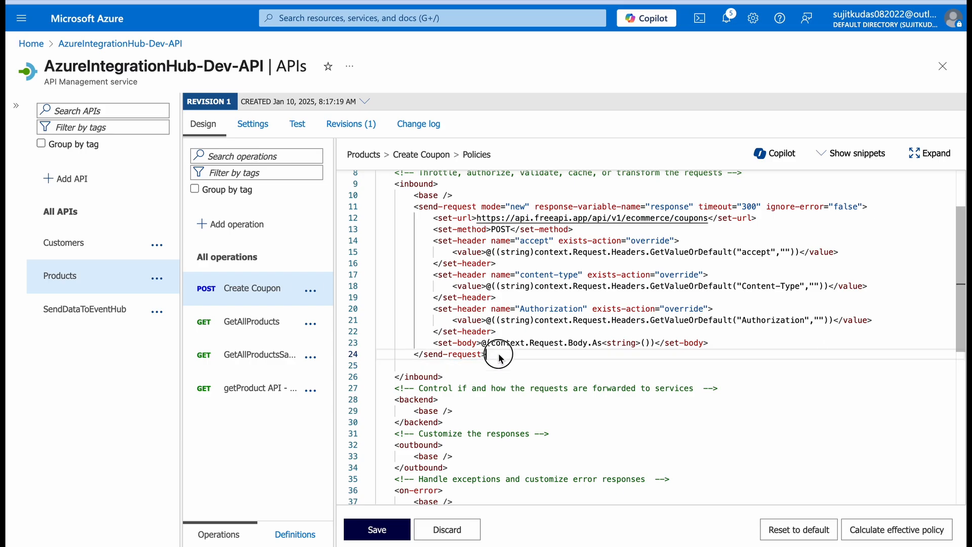
key("BackSpace")
type(">")
key("Return")
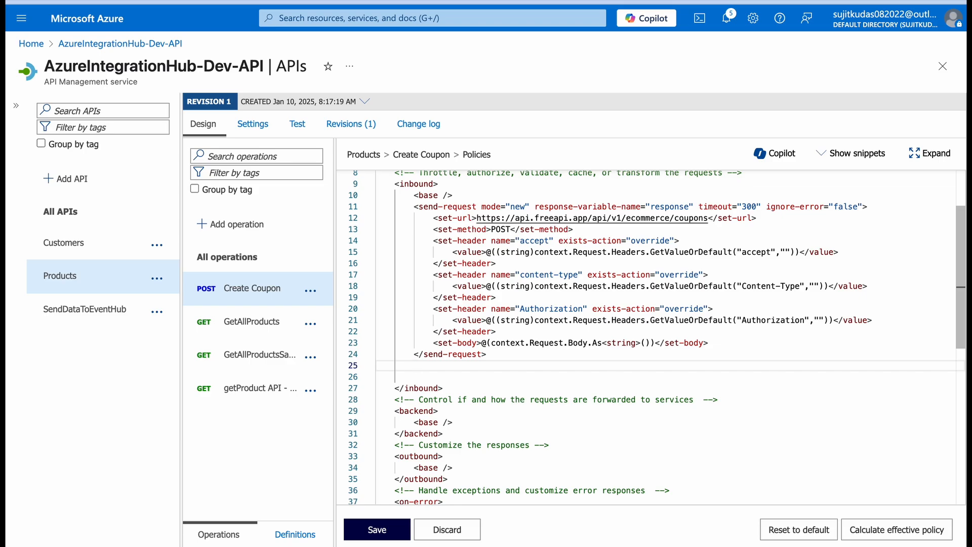
type("<re")
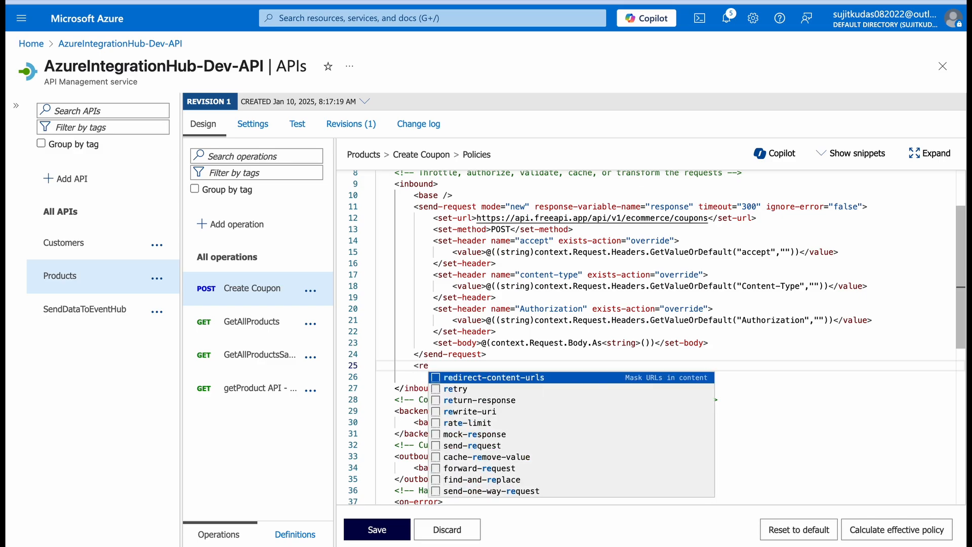
type("tur")
key("Return")
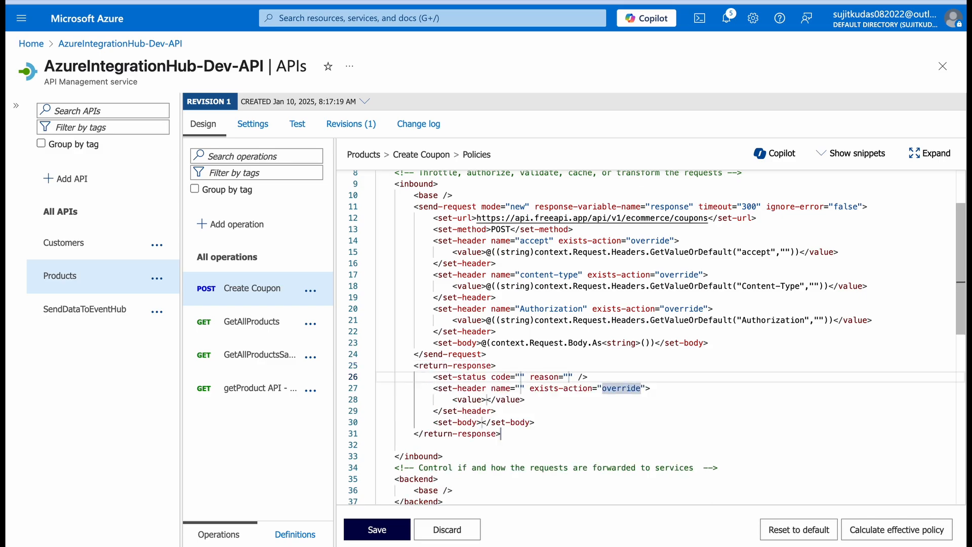
left_click_drag(504, 434, 498, 366)
key("BackSpace")
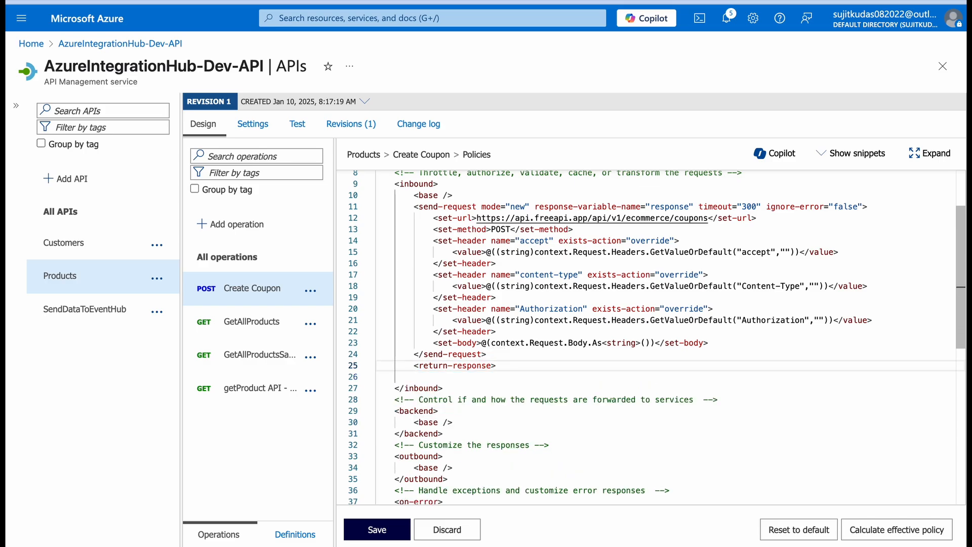
- Complete the return-response element as a self-closing tag with response-variable-name="response" and save the Create Coupon policy
type("/")
type("res")
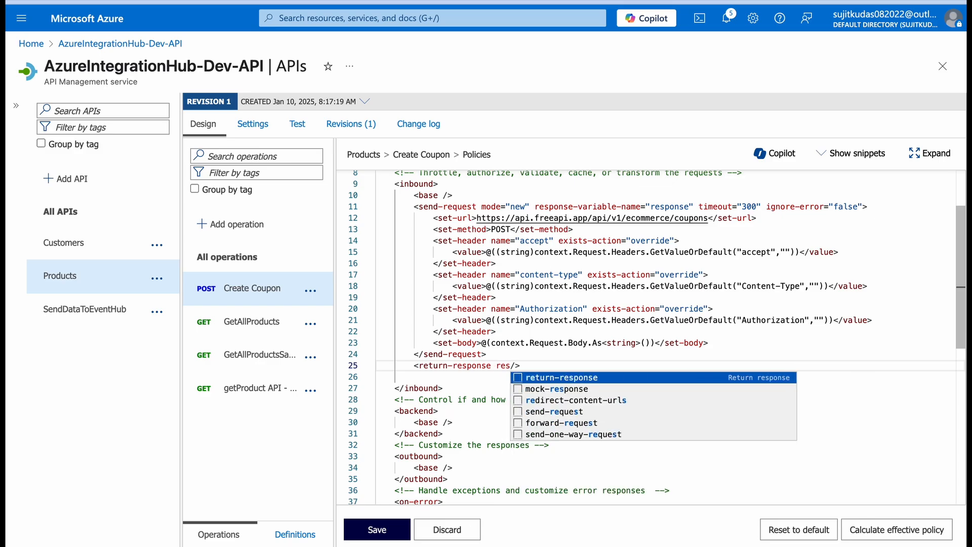
type("ponse")
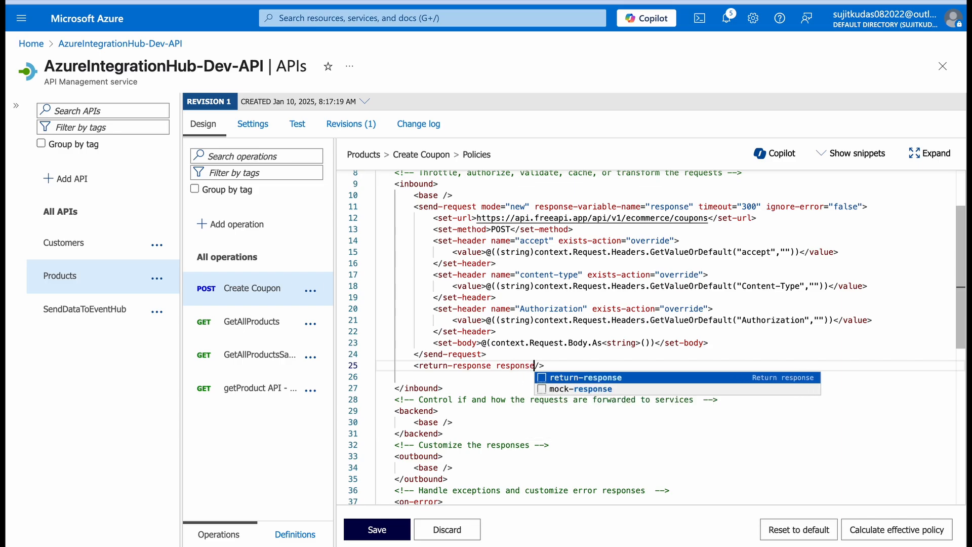
type("-variabl")
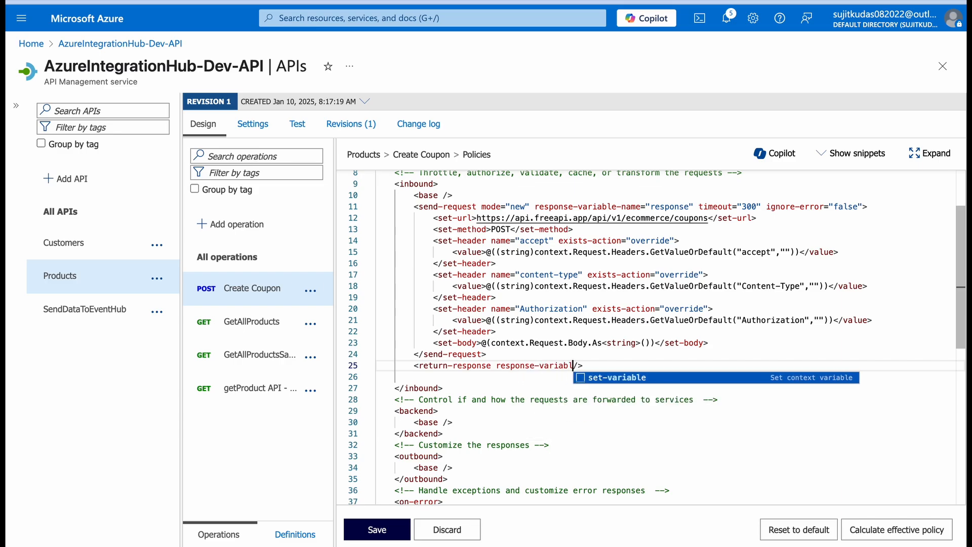
type("e-name ")
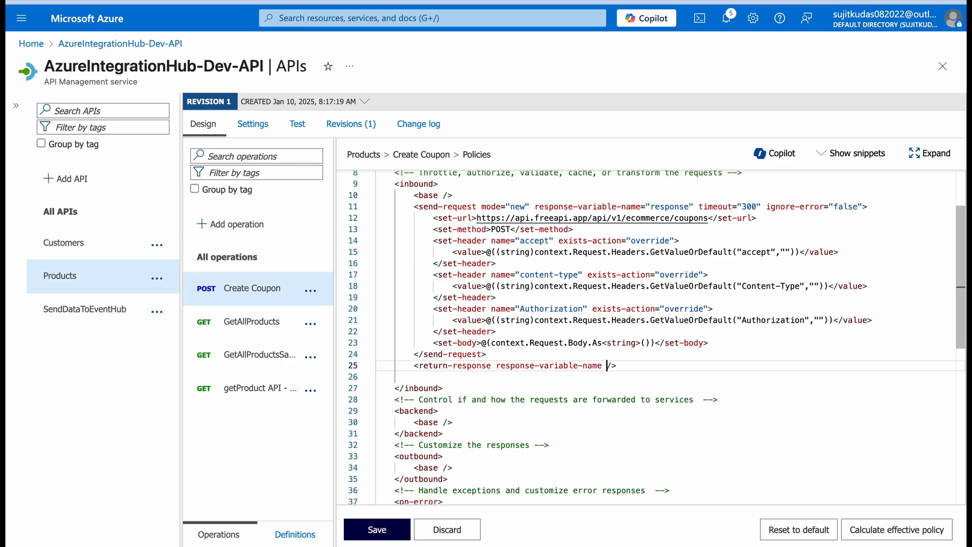
type("=\"")
double_click(669, 209)
key("ctrl+c")
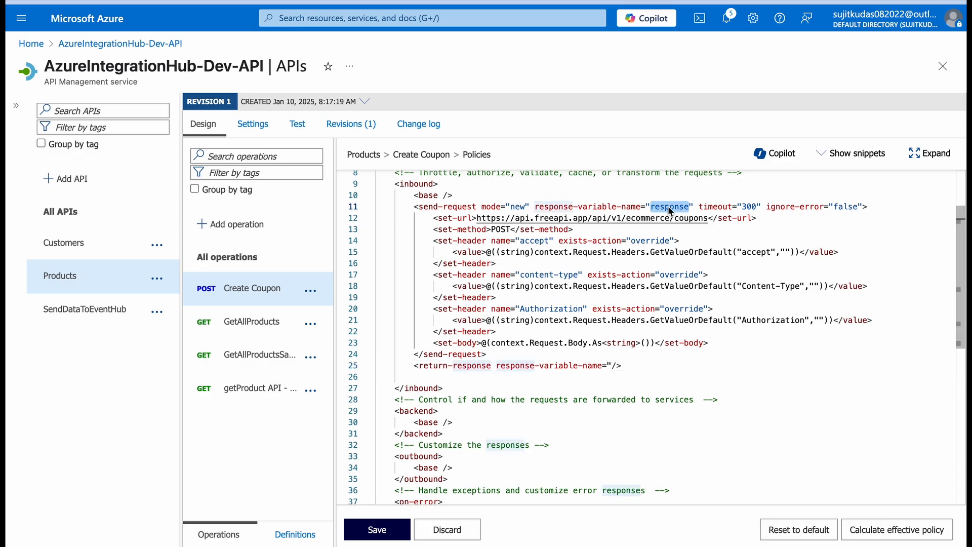
left_click(611, 367)
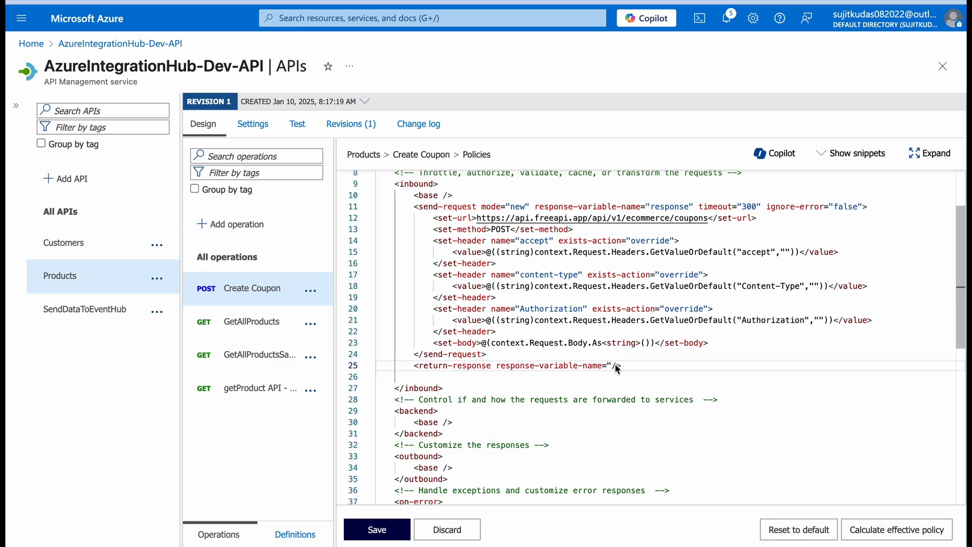
key("ctrl+v")
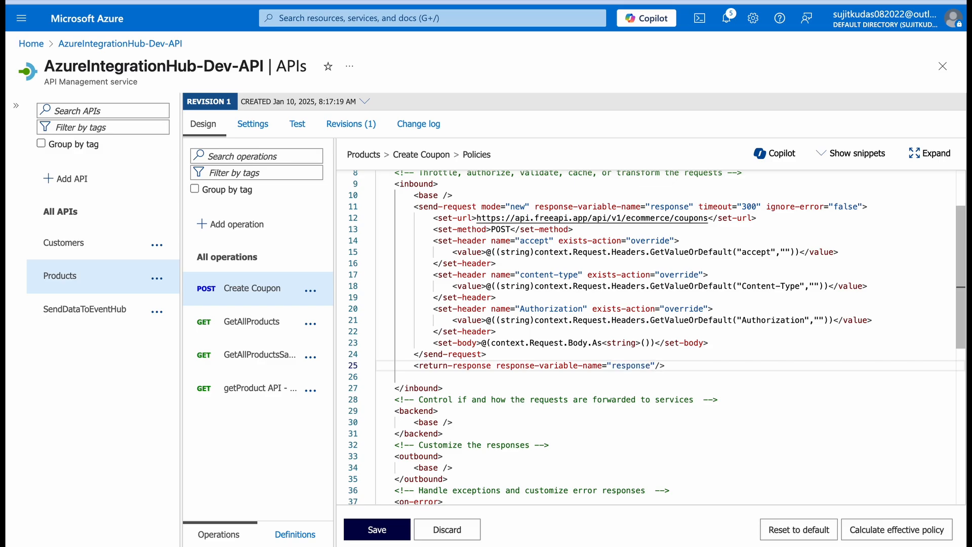
left_click(377, 529)
- Open the test console for Create Coupon and set its Content-Type and accept headers to application/json
left_click(297, 124)
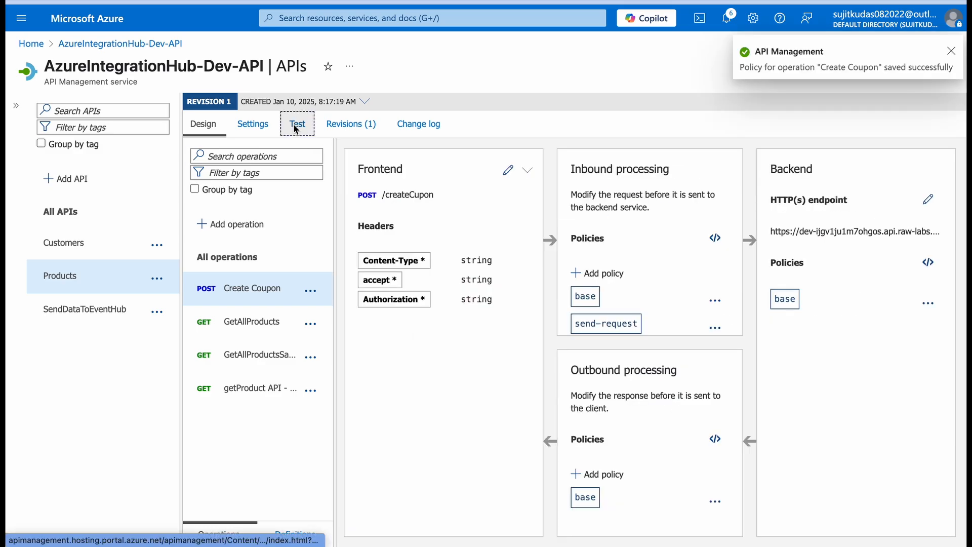
left_click(244, 226)
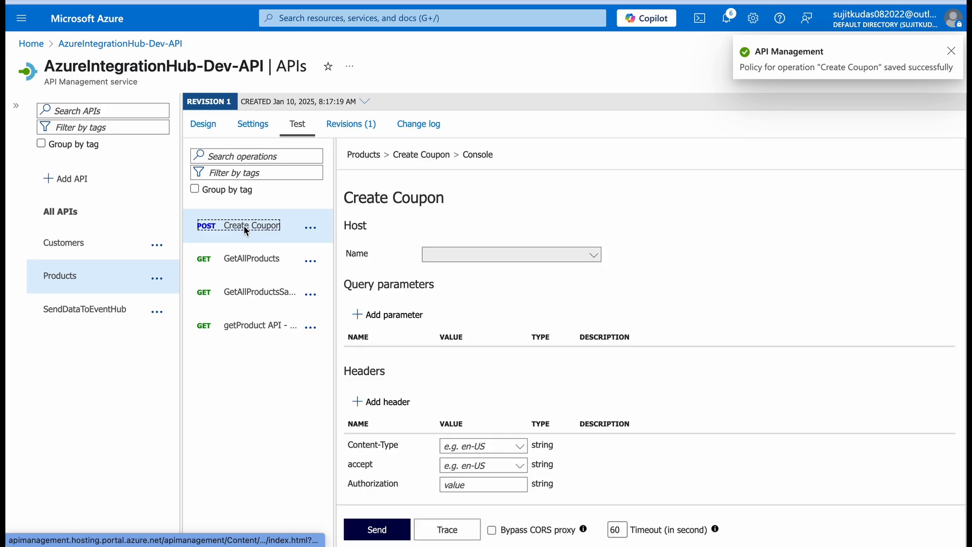
scroll(561, 360, "down", 2)
scroll(561, 359, "down", 1)
left_click(523, 310)
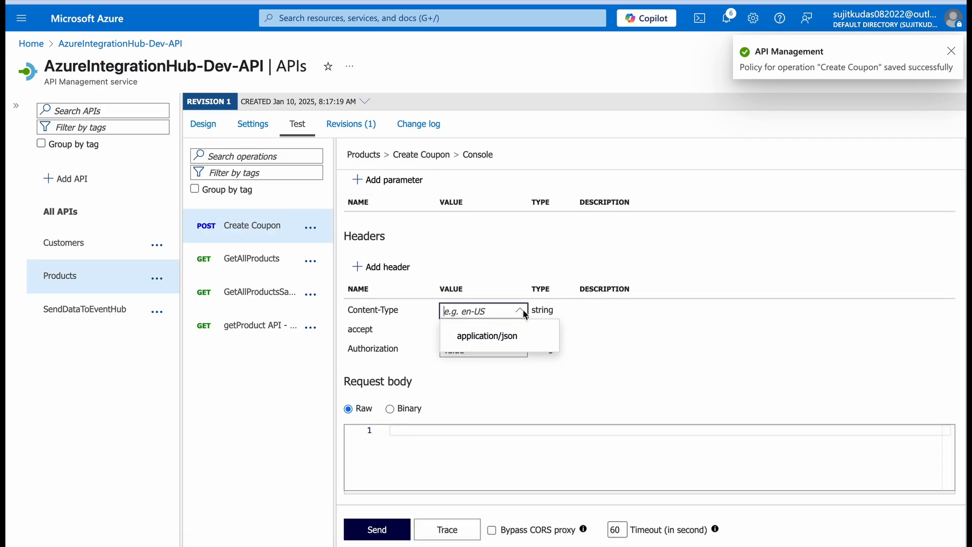
left_click(510, 342)
left_click(519, 331)
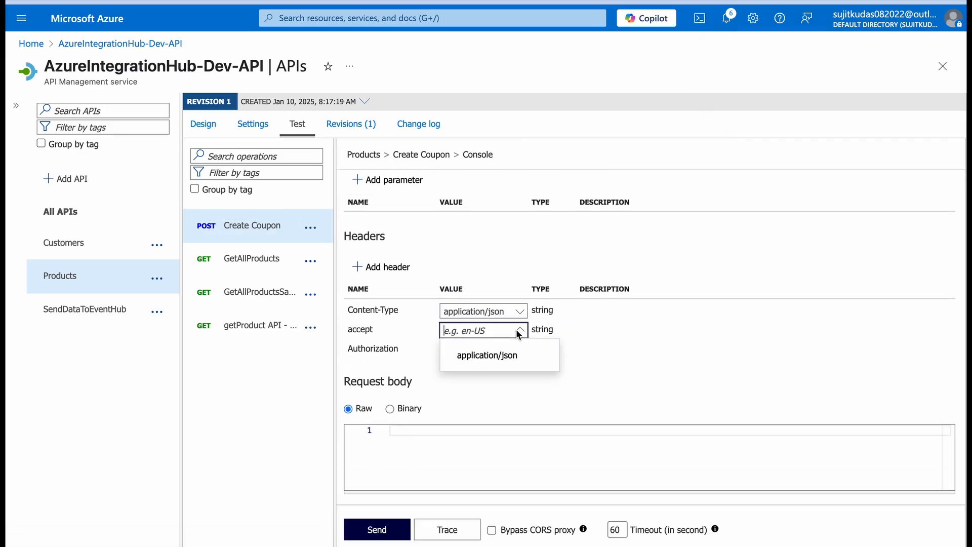
left_click(509, 354)
- Paste the access token as the value of the Authorization header
left_click(506, 349)
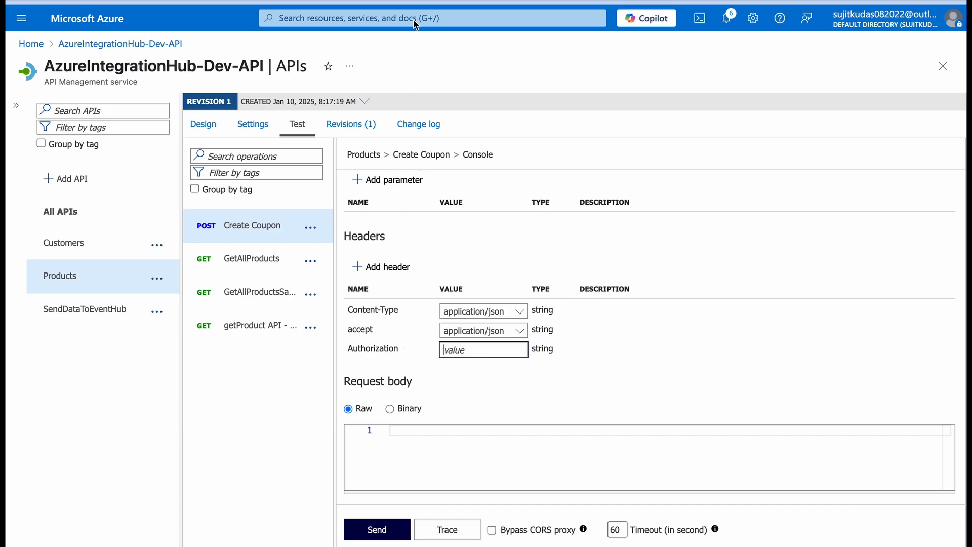
key("ctrl+v")
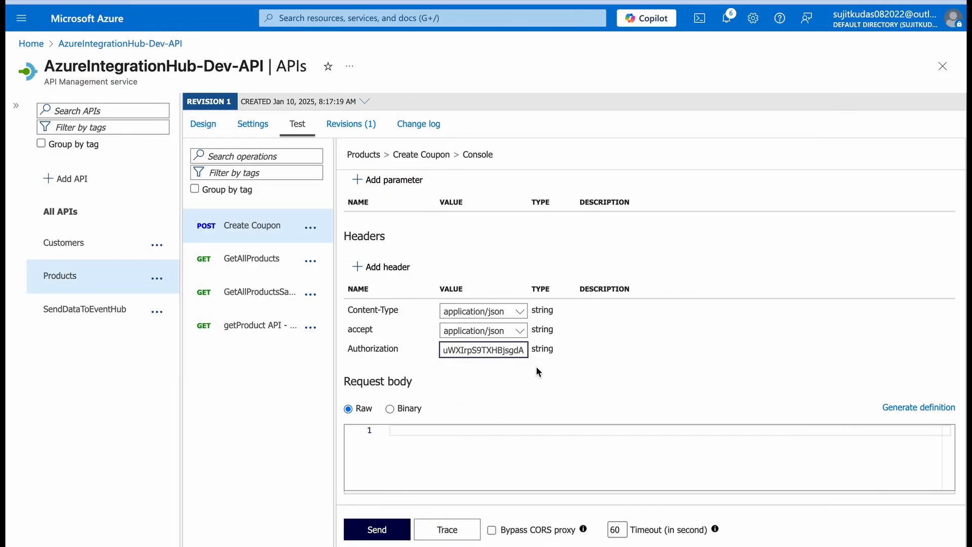
left_click(597, 375)
scroll(597, 375, "down", 2)
- Copy the sample JSON body params from Freeapi's Create coupon page into the raw request body of the Azure test console
left_click(505, 334)
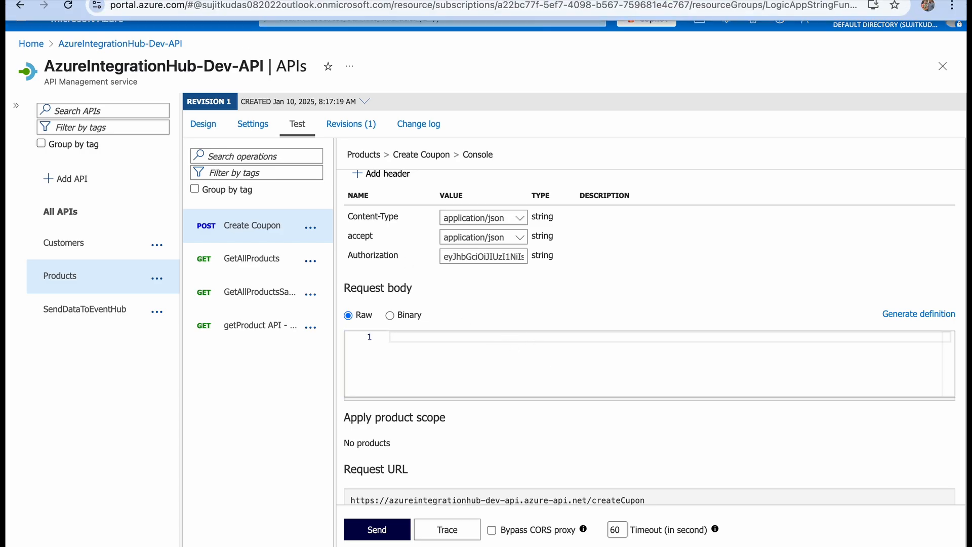
left_click(482, 1)
scroll(376, 467, "down", 2)
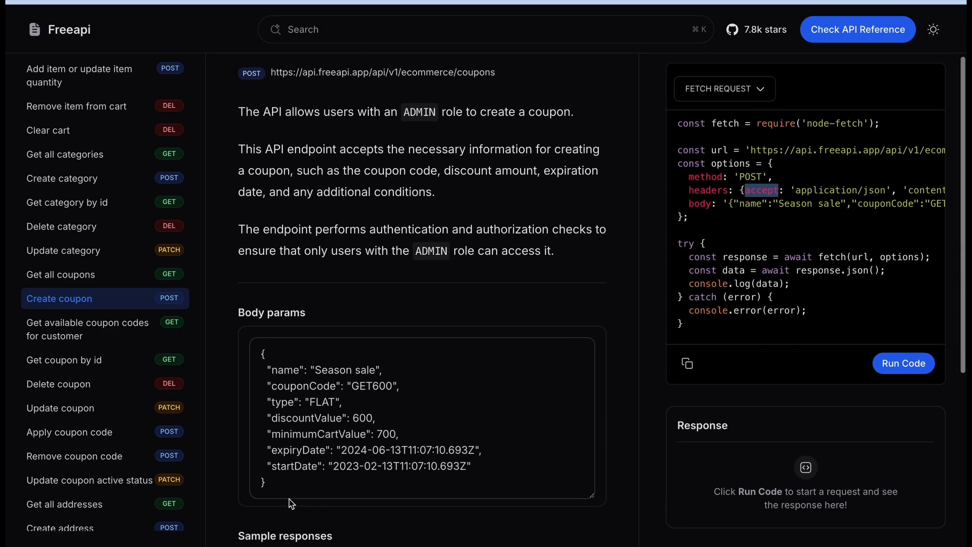
left_click_drag(277, 489, 260, 330)
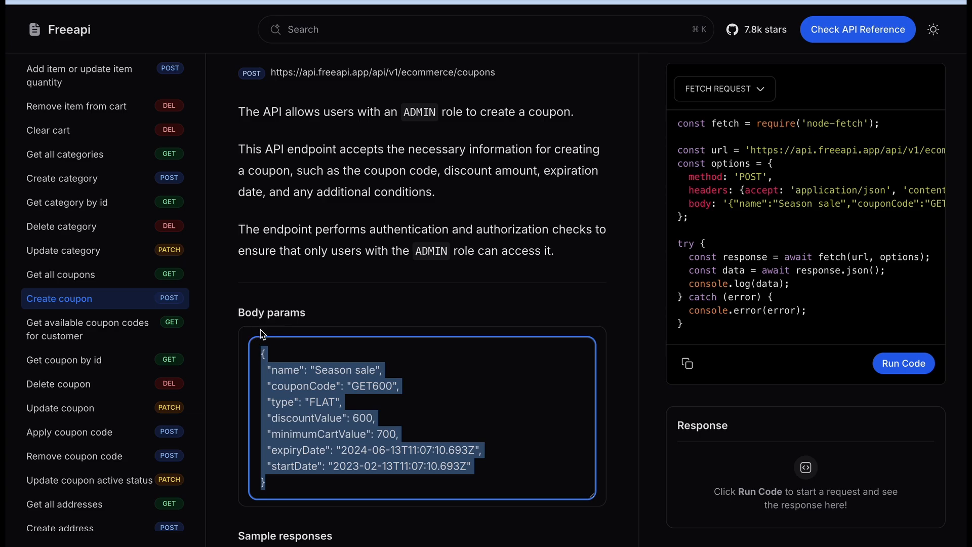
left_click(186, 2)
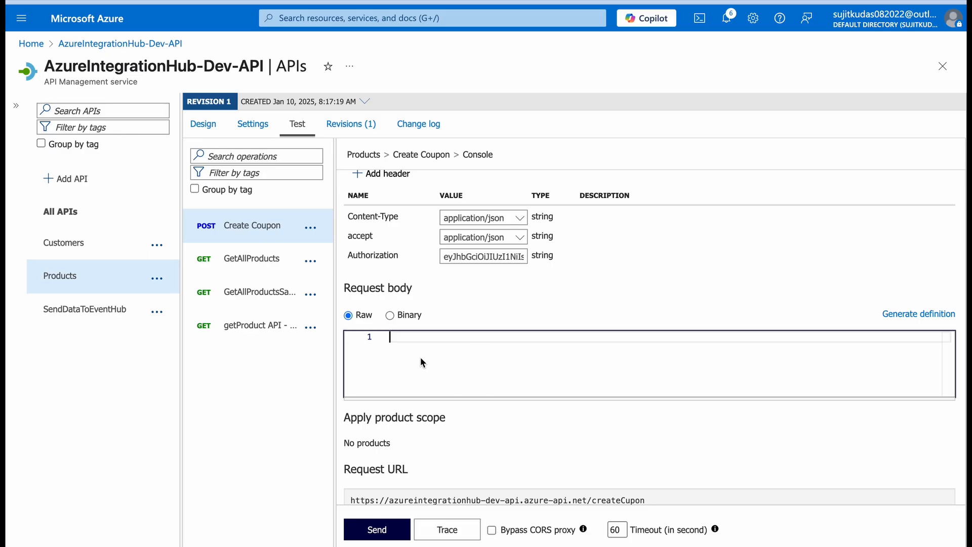
type("{   \"name\": \"Season sale\",   \"couponCode\": \"GET600\",   \"type\": \"FLAT\",   \"discountValue\": 600,   \"minimumCartValue\": 700,   \"expiryDate\": \"2026-06-13T11:07:10.683Z\",   \"startDate\": \"2025-02-13T11:07:10.683Z\" }")
- Change the couponCode in the request body to GETFlat60
scroll(533, 375, "up", 3)
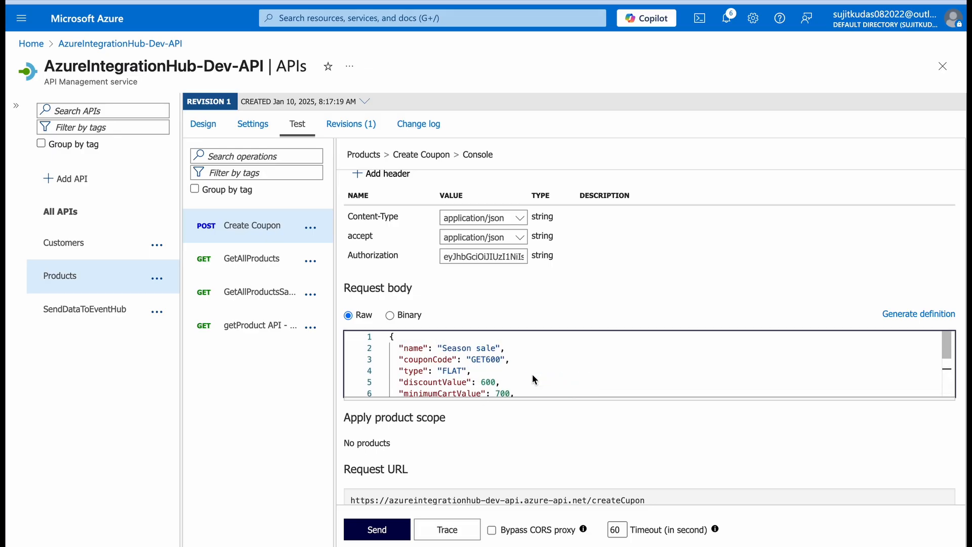
left_click(485, 360)
key("BackSpace")
key("BackSpace")
key("BackSpace")
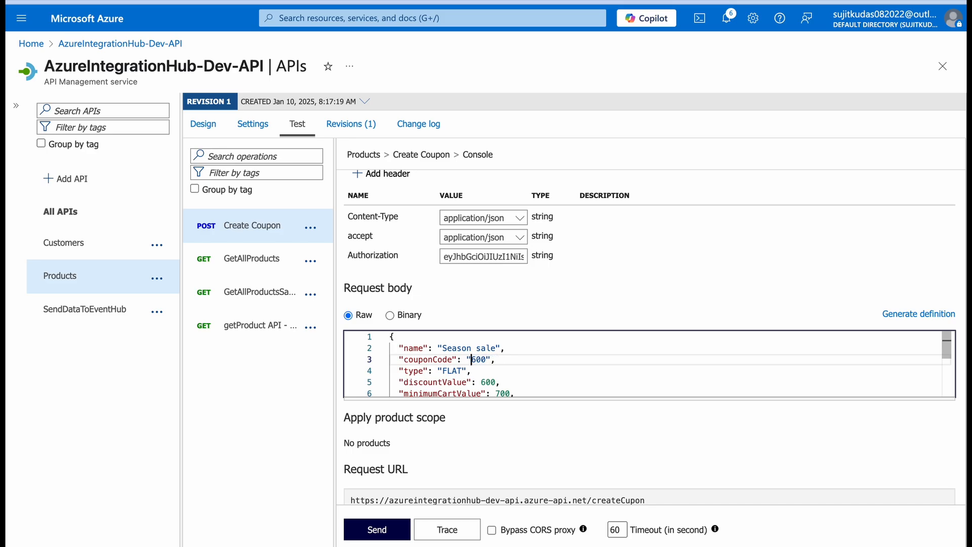
type("GETFLat")
key("BackSpace")
- Set discountValue to 60 and minimumCartValue to 70 in the request body
left_click(490, 380)
key("BackSpace")
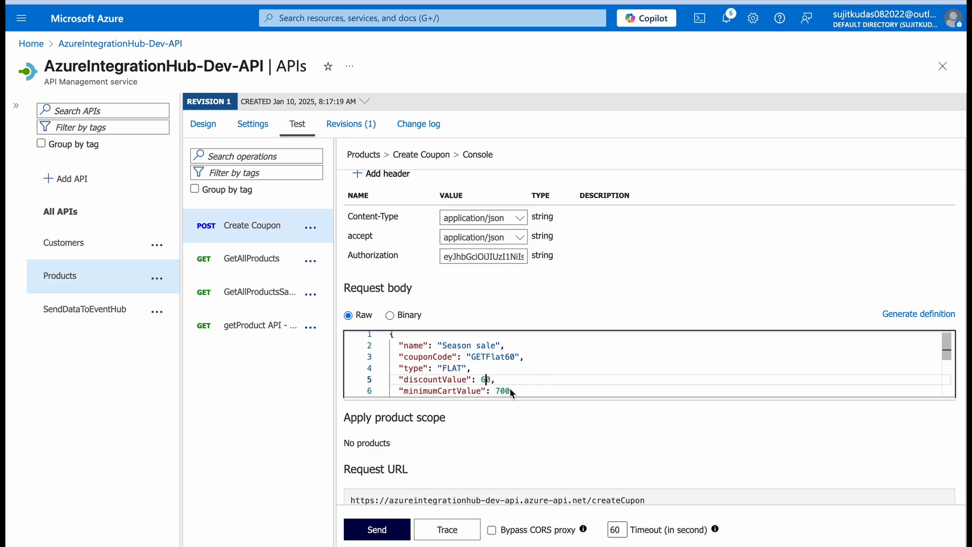
left_click(510, 390)
key("BackSpace")
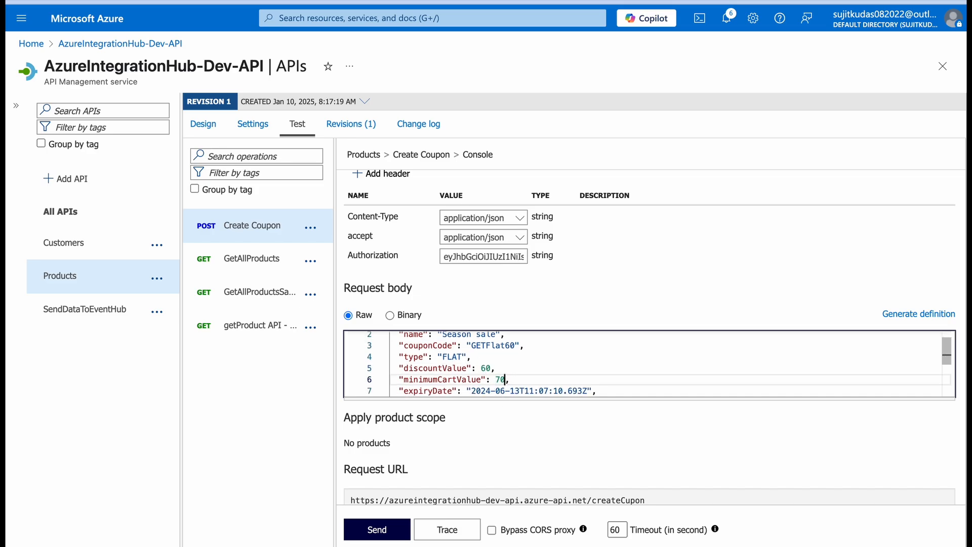
scroll(528, 368, "up", 1)
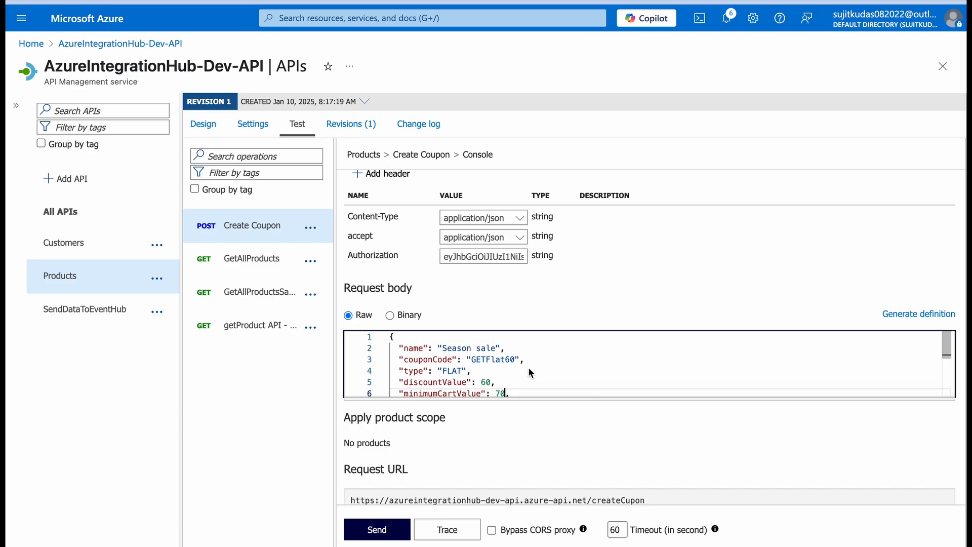
- Change the year of the expiryDate in the request body to 2025
scroll(523, 375, "down", 3)
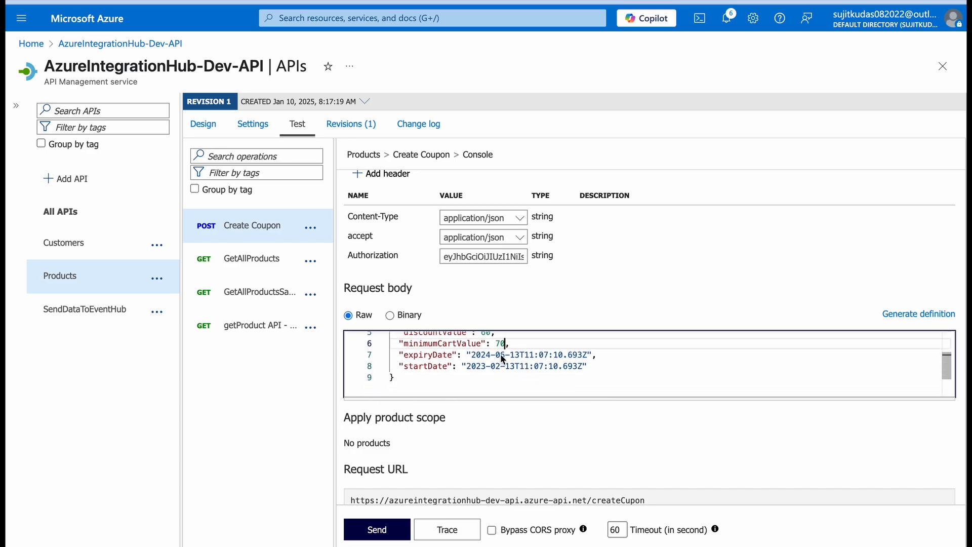
left_click(490, 354)
key("BackSpace")
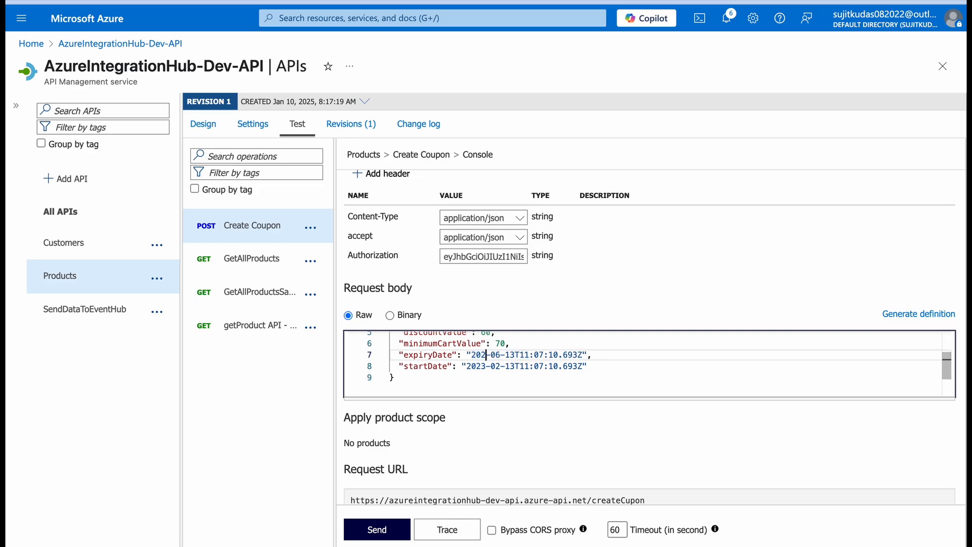
type("5")
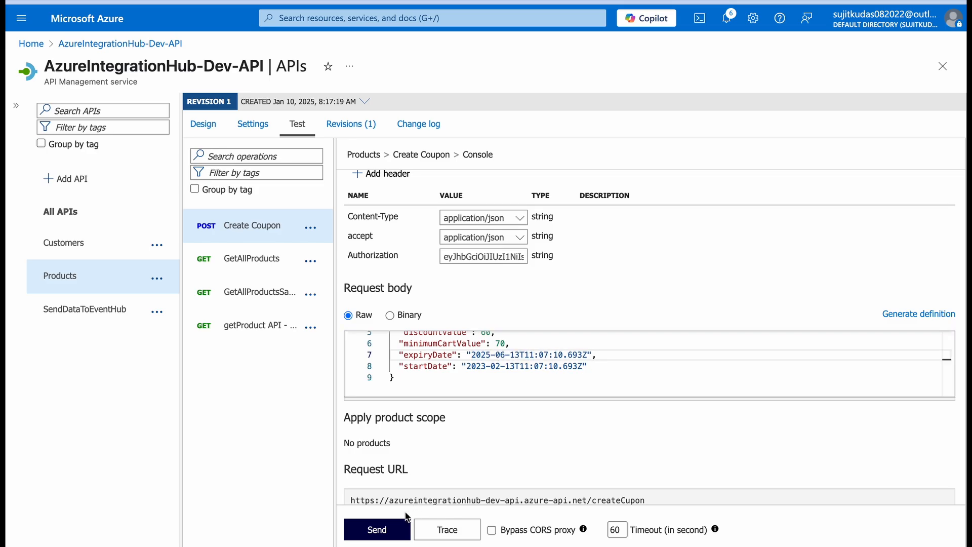
- Send the Create Coupon test request and review the returned HTTP response and its JSON data
scroll(452, 415, "down", 3)
left_click(375, 535)
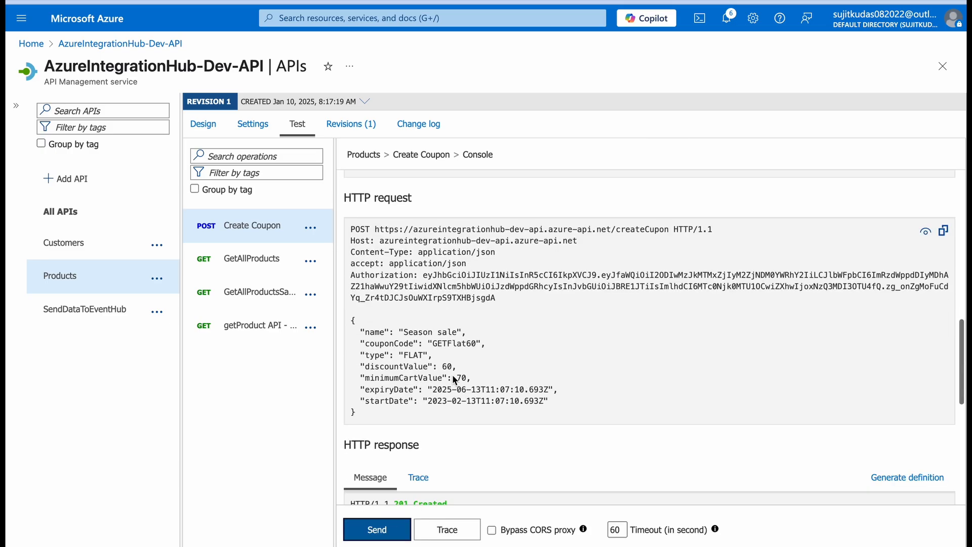
scroll(452, 375, "down", 6)
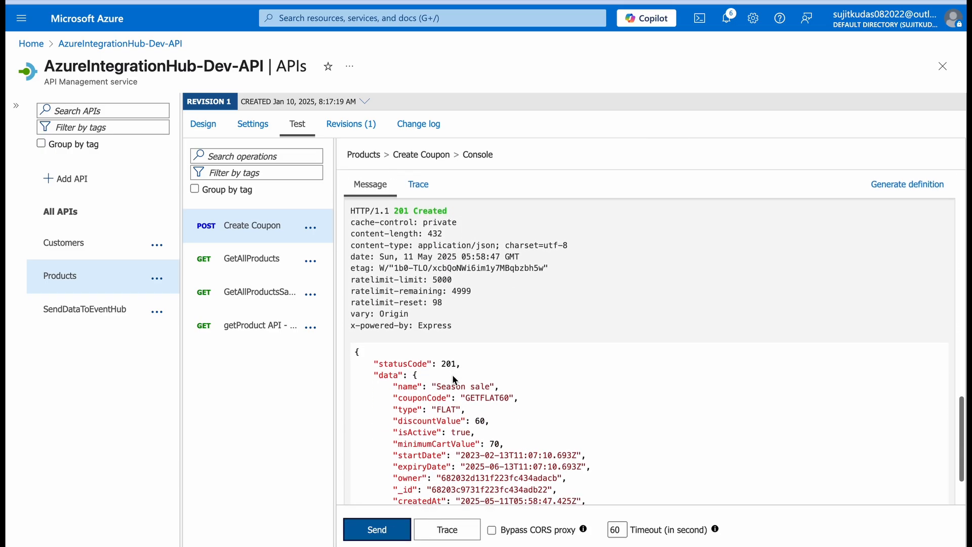
scroll(453, 376, "down", 2)
scroll(453, 376, "up", 1)
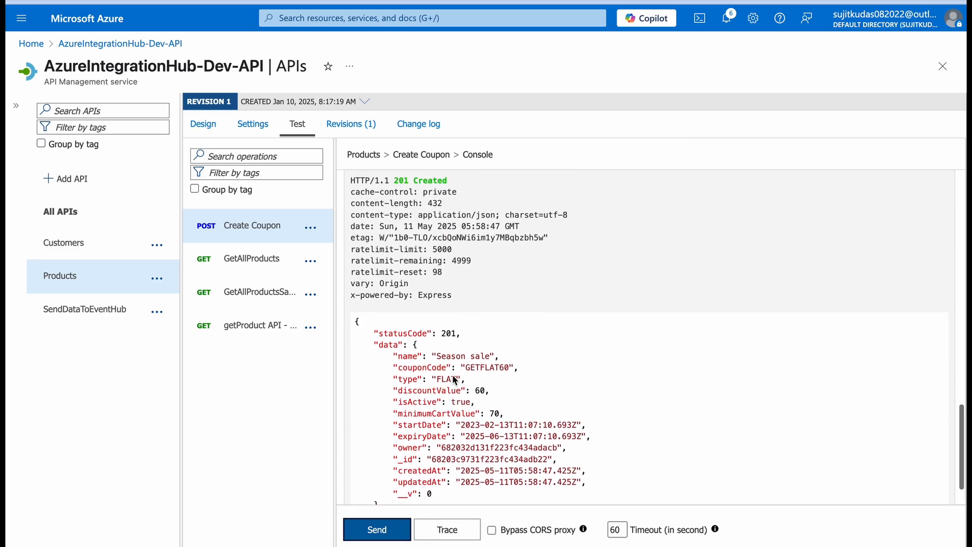
- Run a trace of the same Create Coupon request and read its HTTP response message
scroll(454, 379, "up", 3)
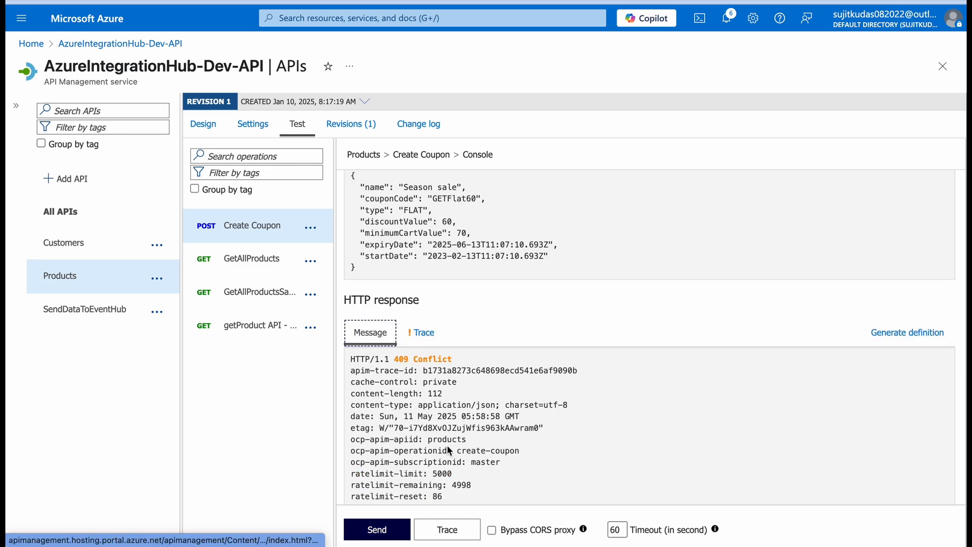
scroll(447, 447, "down", 2)
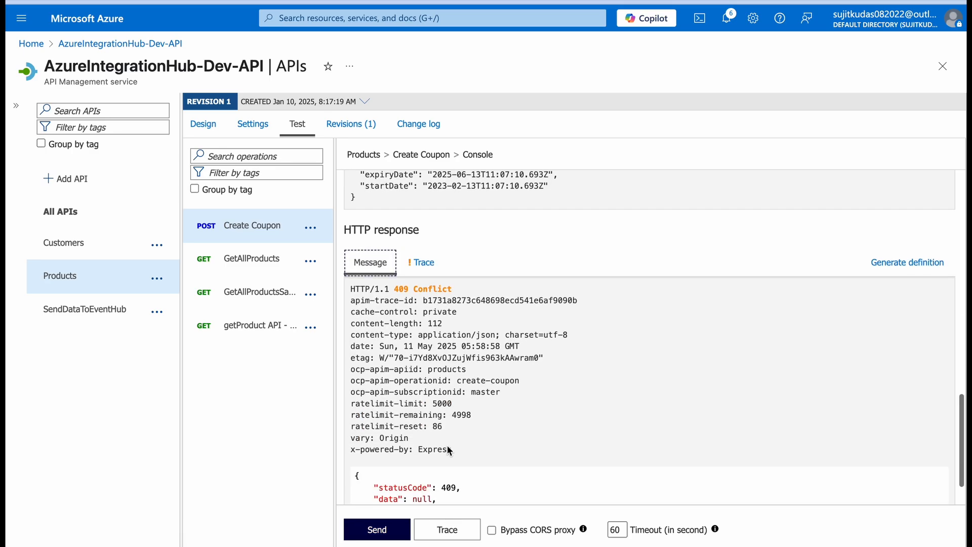
scroll(448, 446, "down", 2)
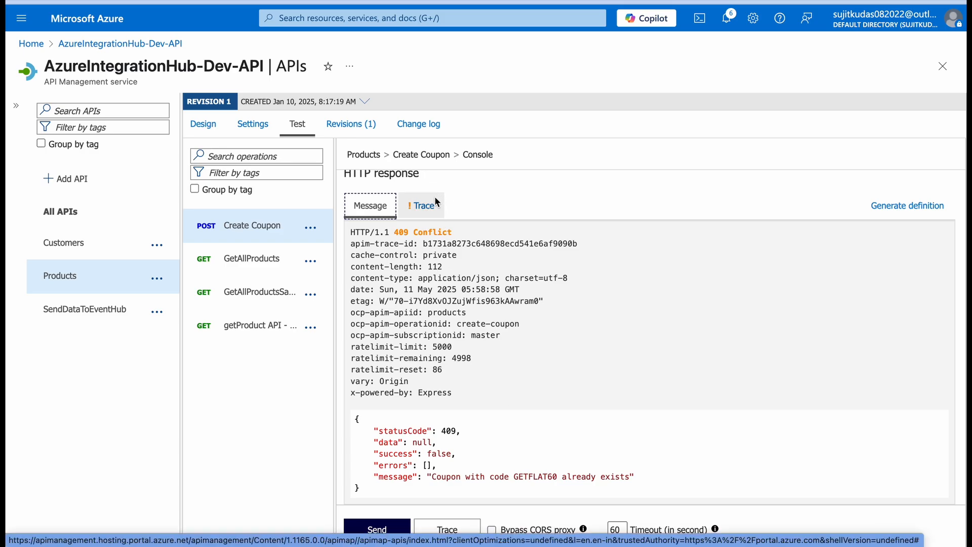
scroll(515, 227, "up", 6)
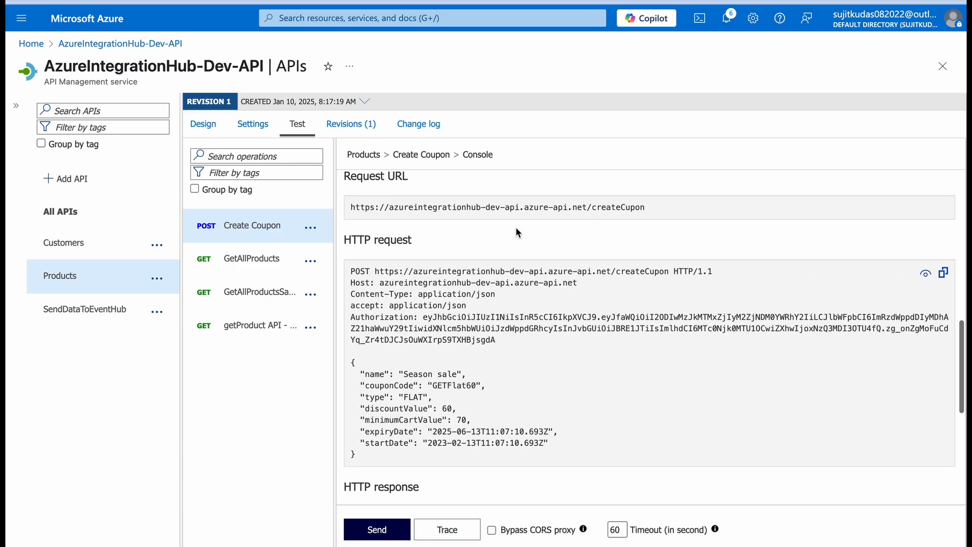
- Set discountValue to 70 in the Create Coupon test request body
triple_click(475, 387)
scroll(476, 386, "up", 10)
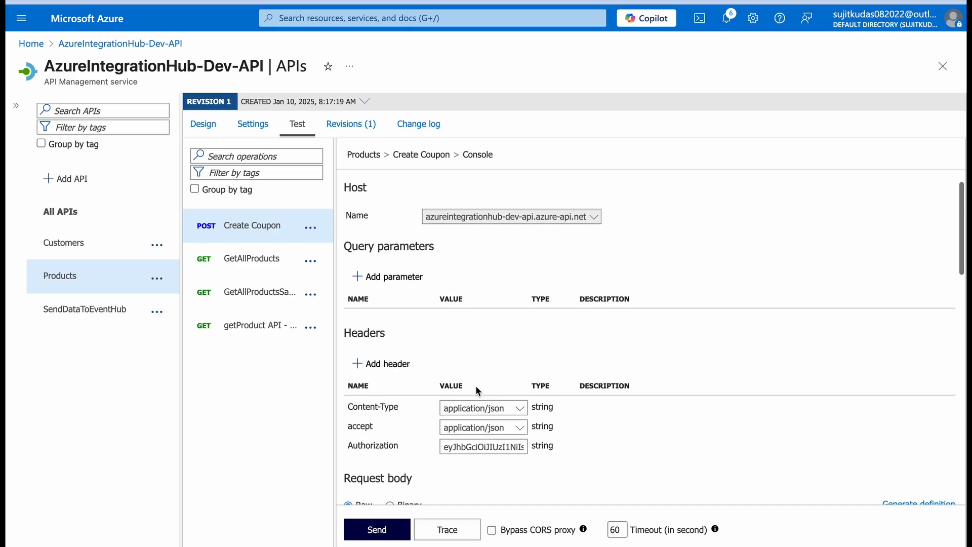
scroll(476, 384, "down", 3)
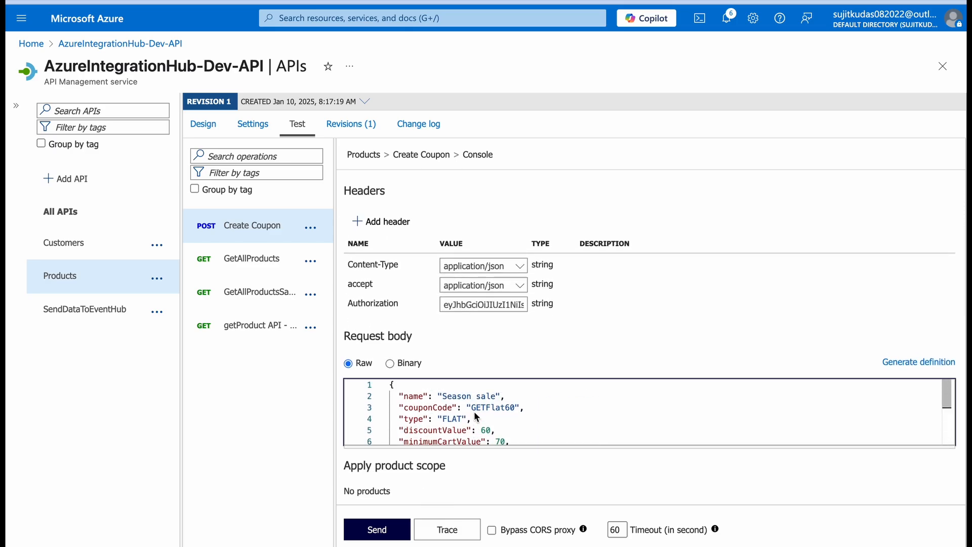
left_click(492, 429)
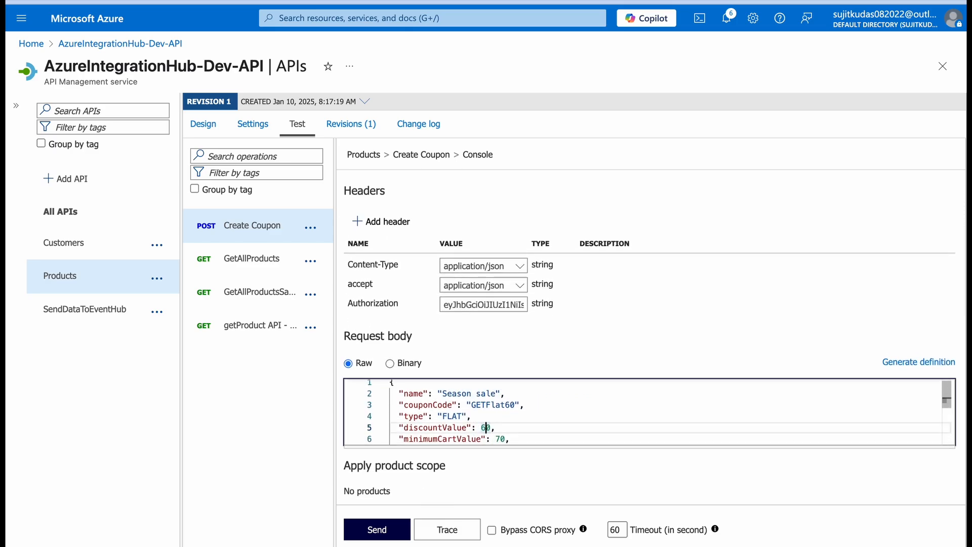
type(",")
key("BackSpace")
type("9")
key("BackSpace")
type("7")
- Change the couponCode in the request body to GETFlat70 and check the resulting HTTP request preview
key("Up")
key("Up")
key("Right")
key("Right")
key("Right")
key("Right")
key("Right")
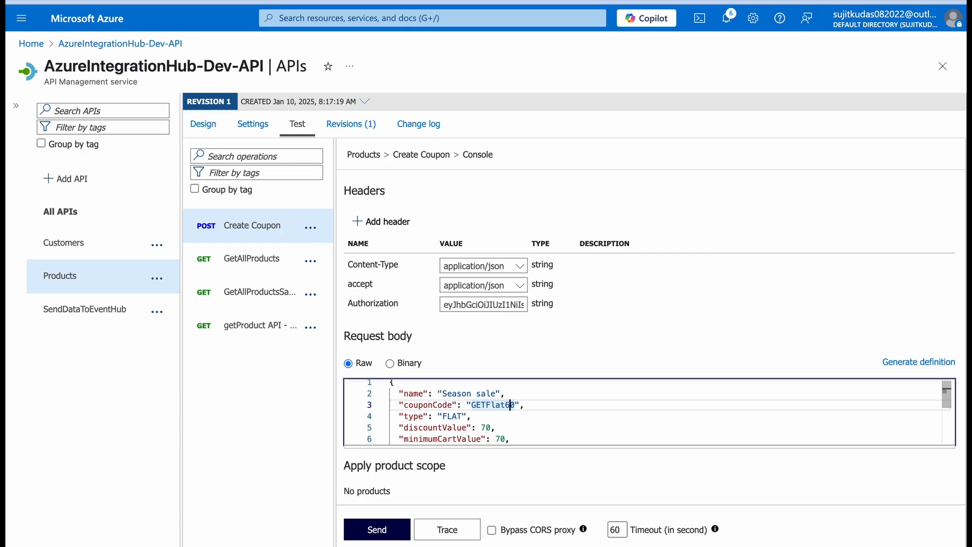
type("7")
key("BackSpace")
scroll(511, 411, "down", 3)
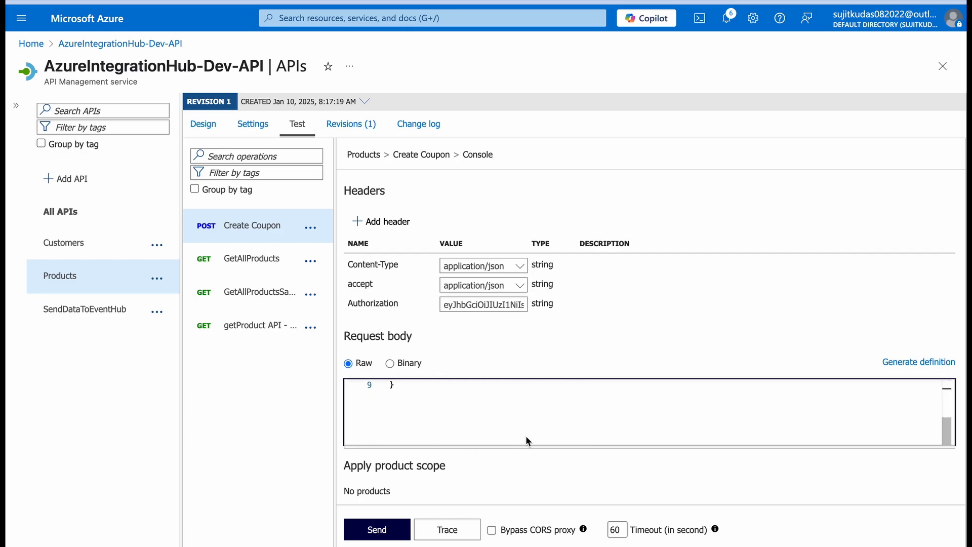
scroll(526, 436, "up", 2)
scroll(526, 436, "down", 6)
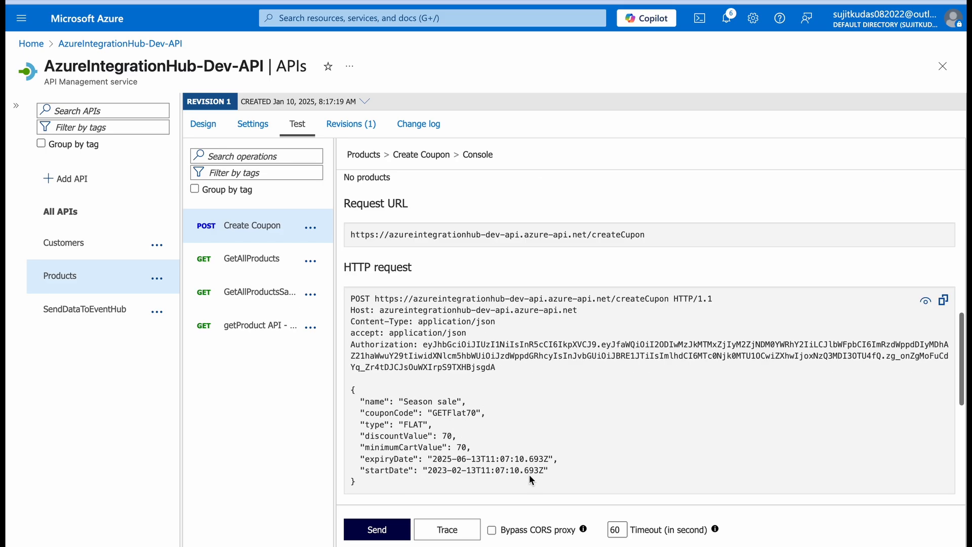
- Run a trace of the updated Create Coupon request and examine the inbound set-body and send-request entries, including the backend response status and headers
scroll(530, 475, "down", 7)
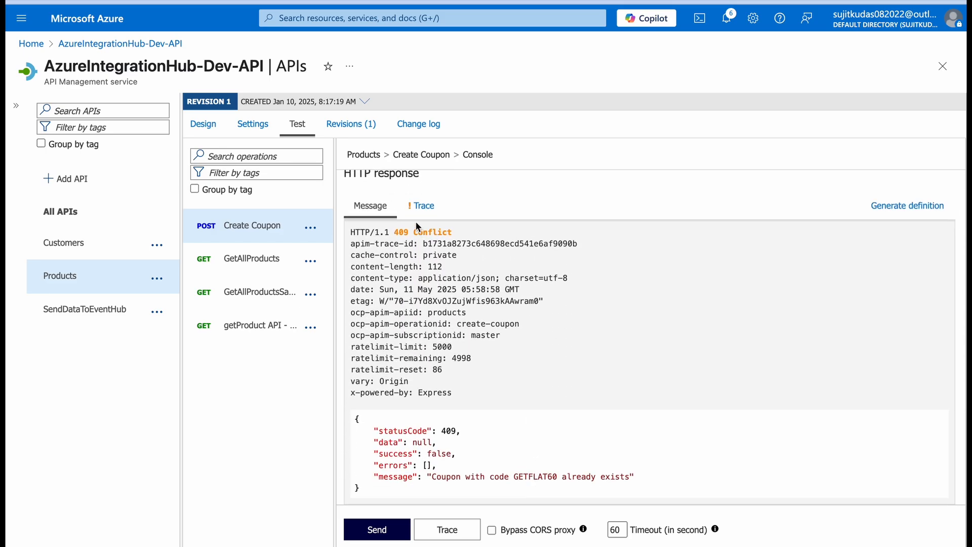
left_click(420, 207)
left_click(435, 530)
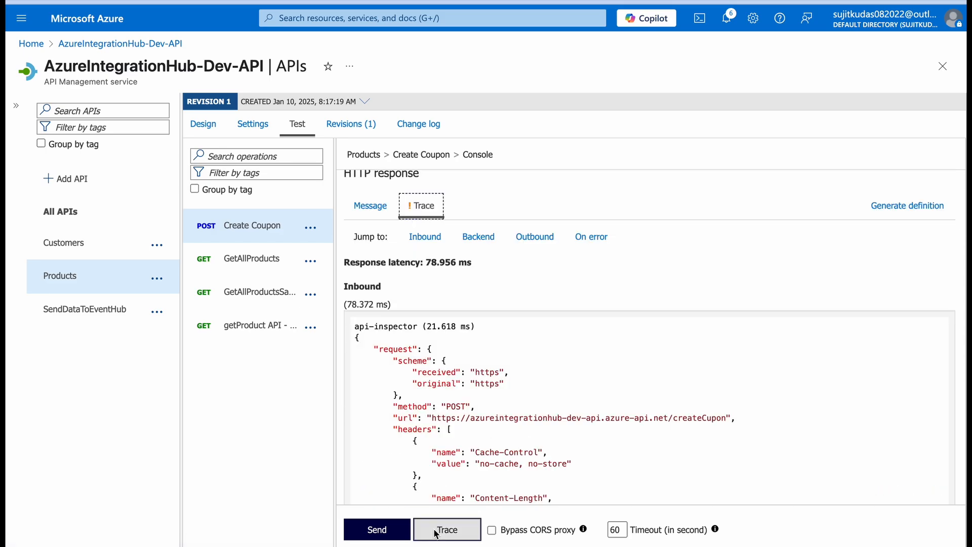
scroll(572, 382, "down", 20)
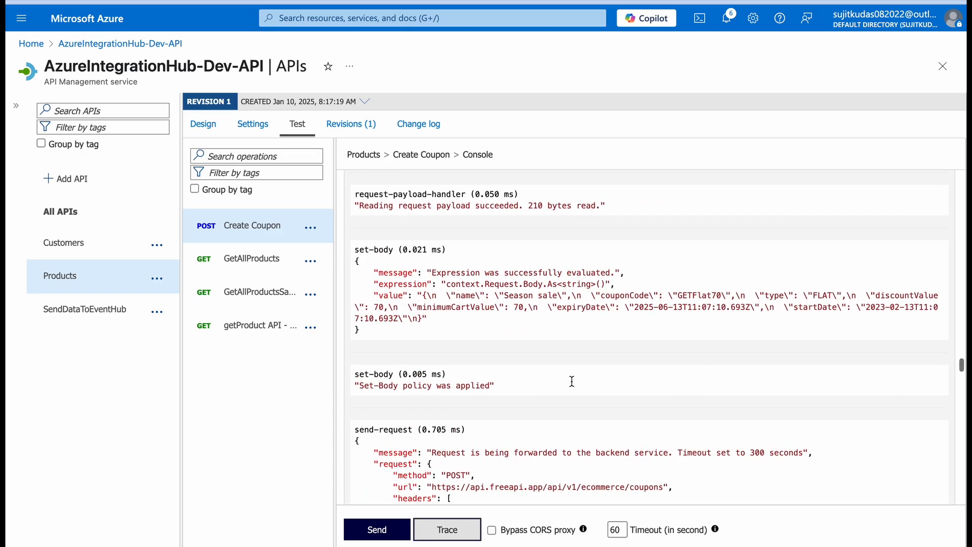
scroll(572, 382, "up", 6)
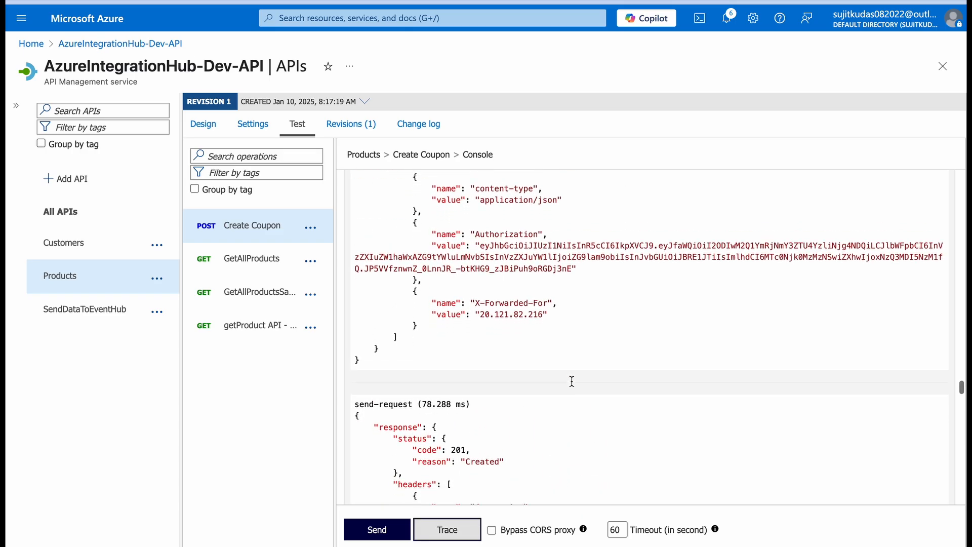
scroll(571, 381, "down", 3)
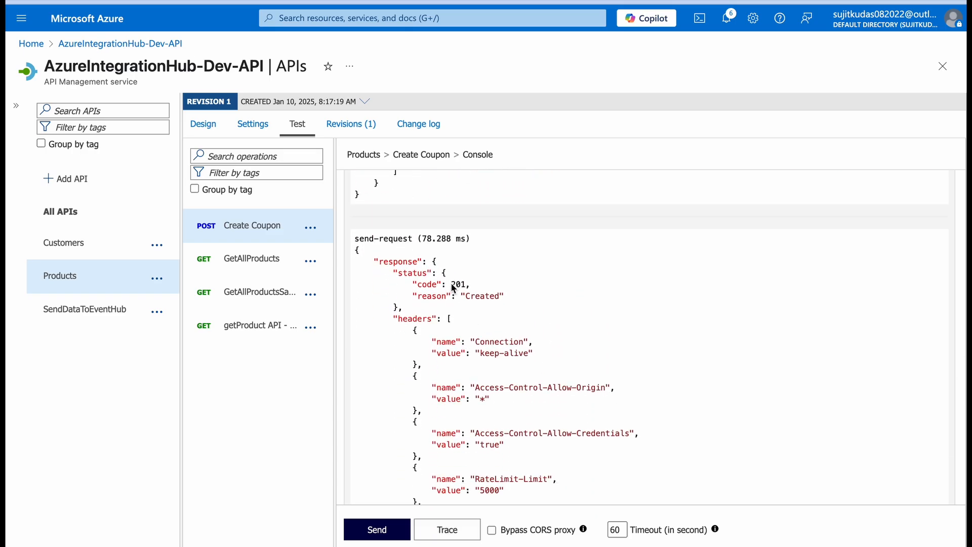
scroll(493, 299, "down", 10)
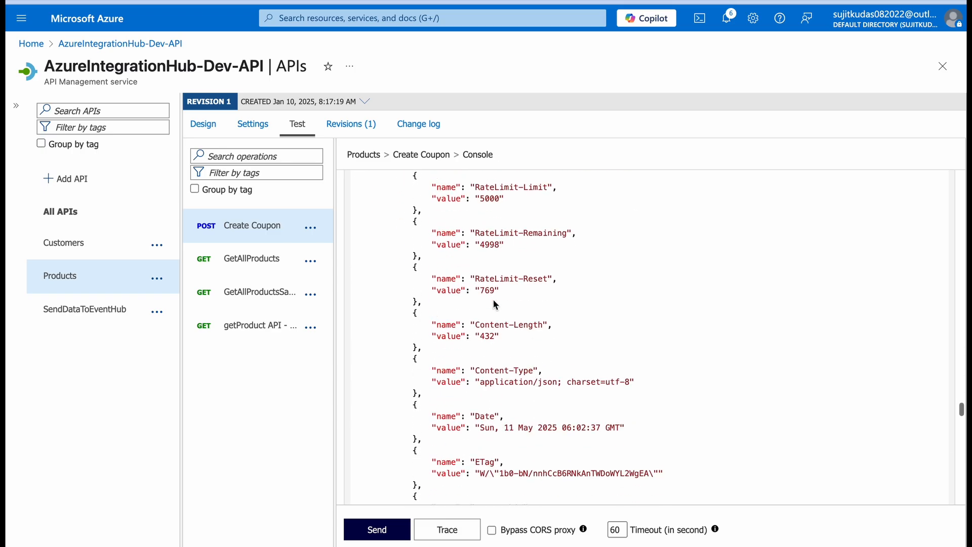
scroll(495, 299, "down", 7)
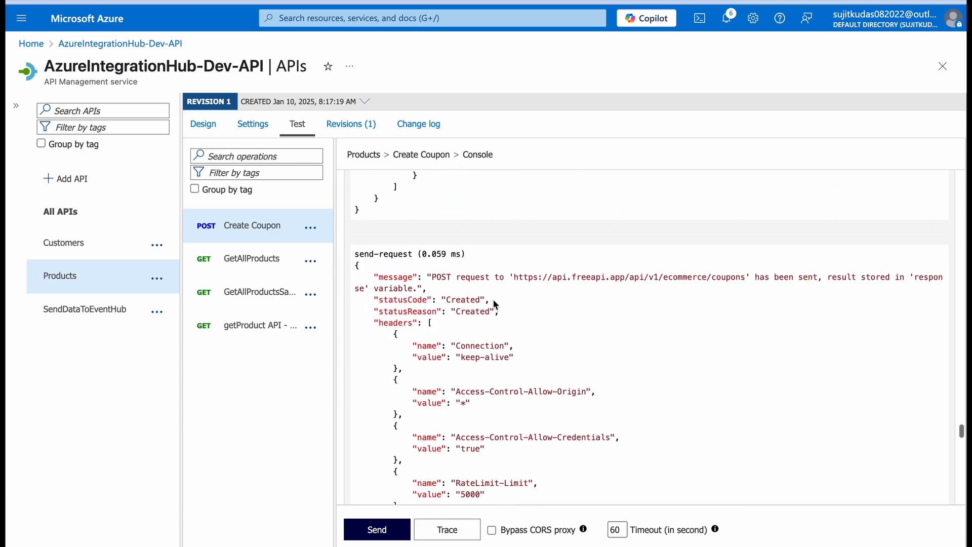
scroll(495, 304, "down", 1)
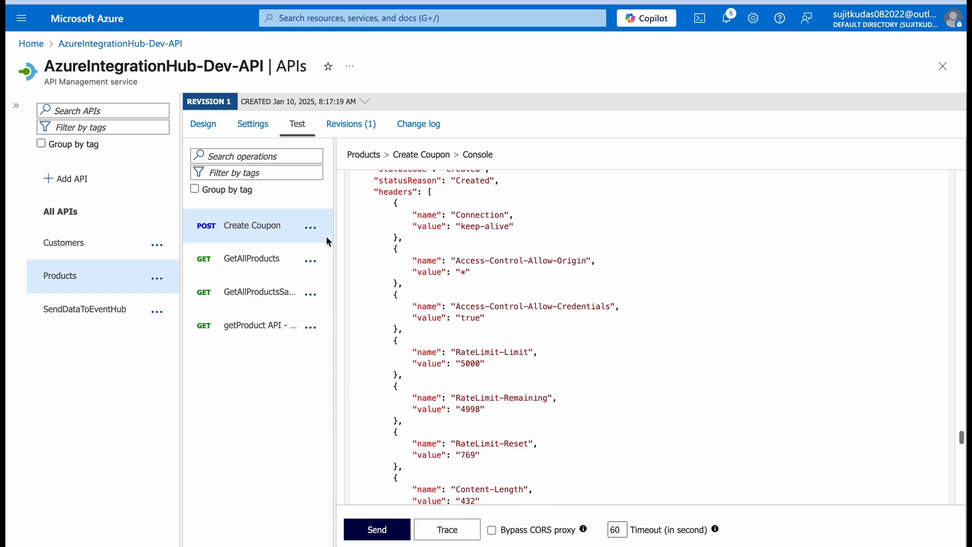
- Open the inbound processing policy code of the Create Coupon operation in the design view and go to its send-request element
left_click(212, 126)
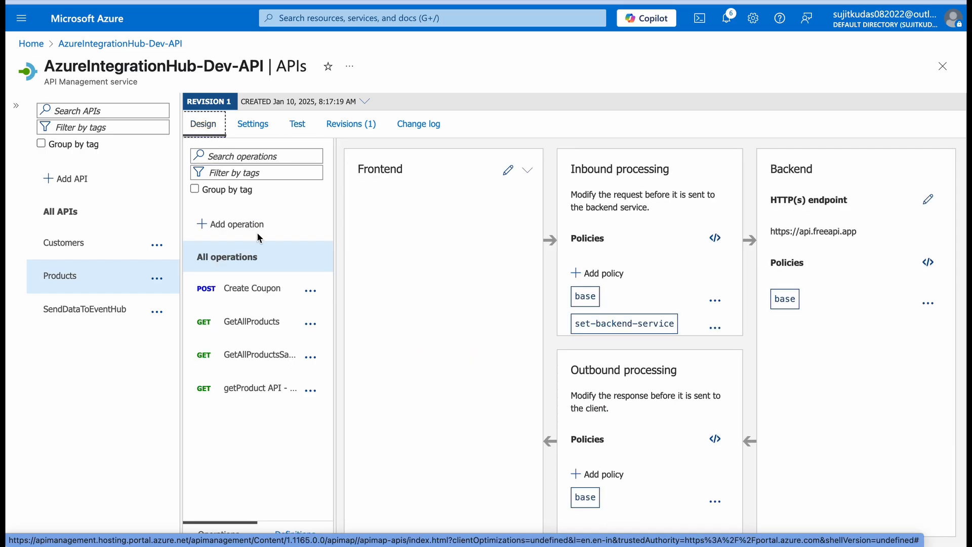
left_click(250, 290)
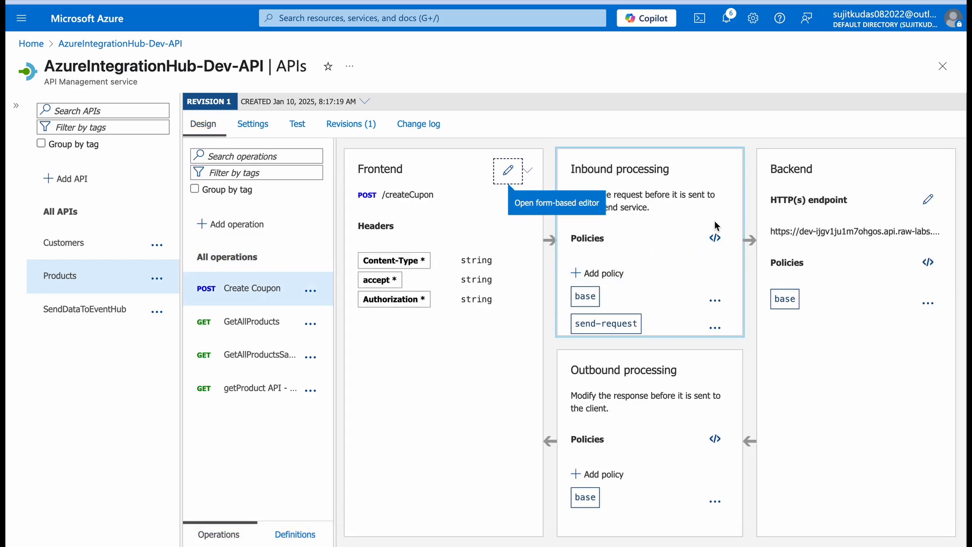
left_click(714, 238)
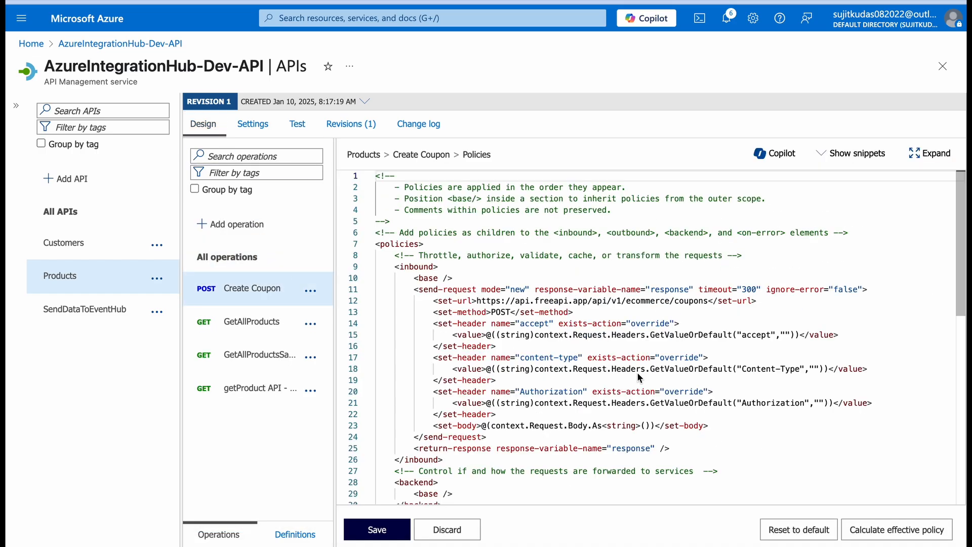
left_click(424, 291)
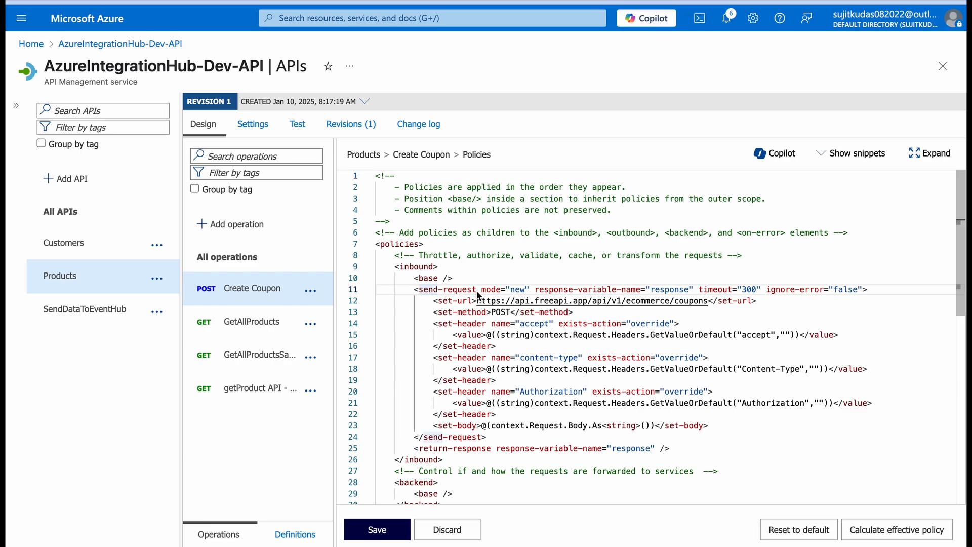